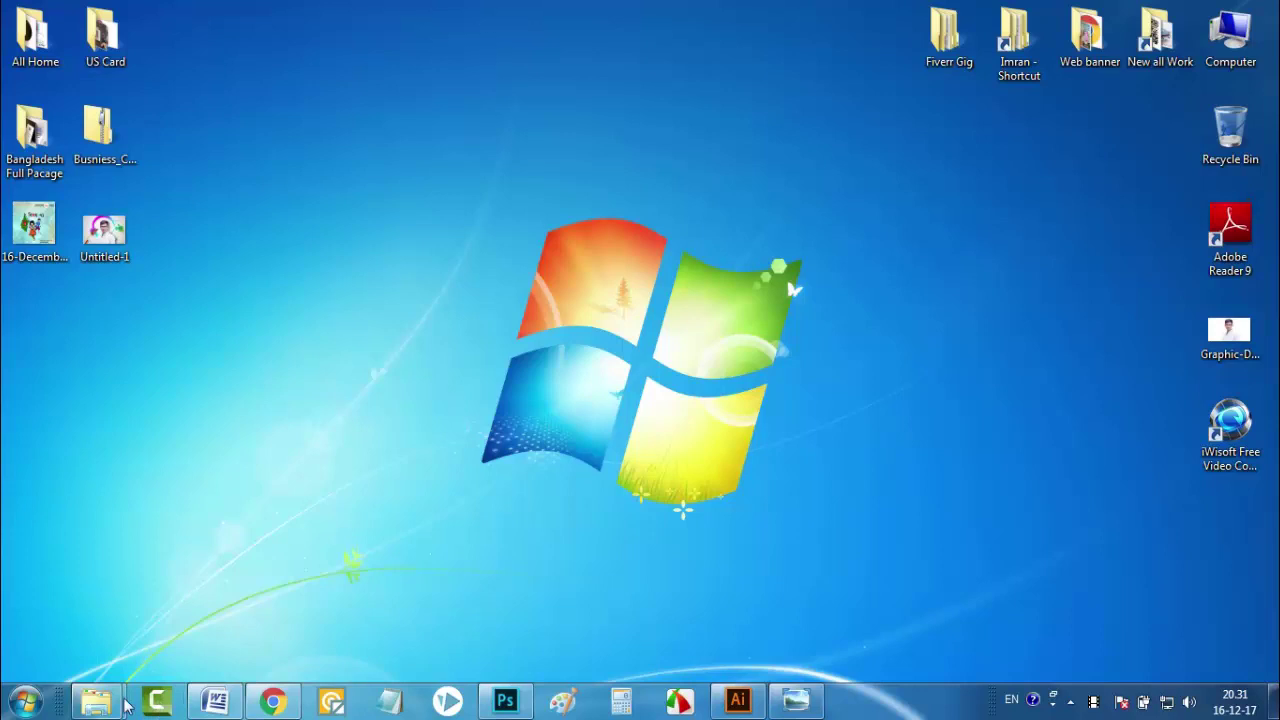
Check the pcfixfinder.com site and the reference image of both favicons, then minimise them
mouse_move(287, 706)
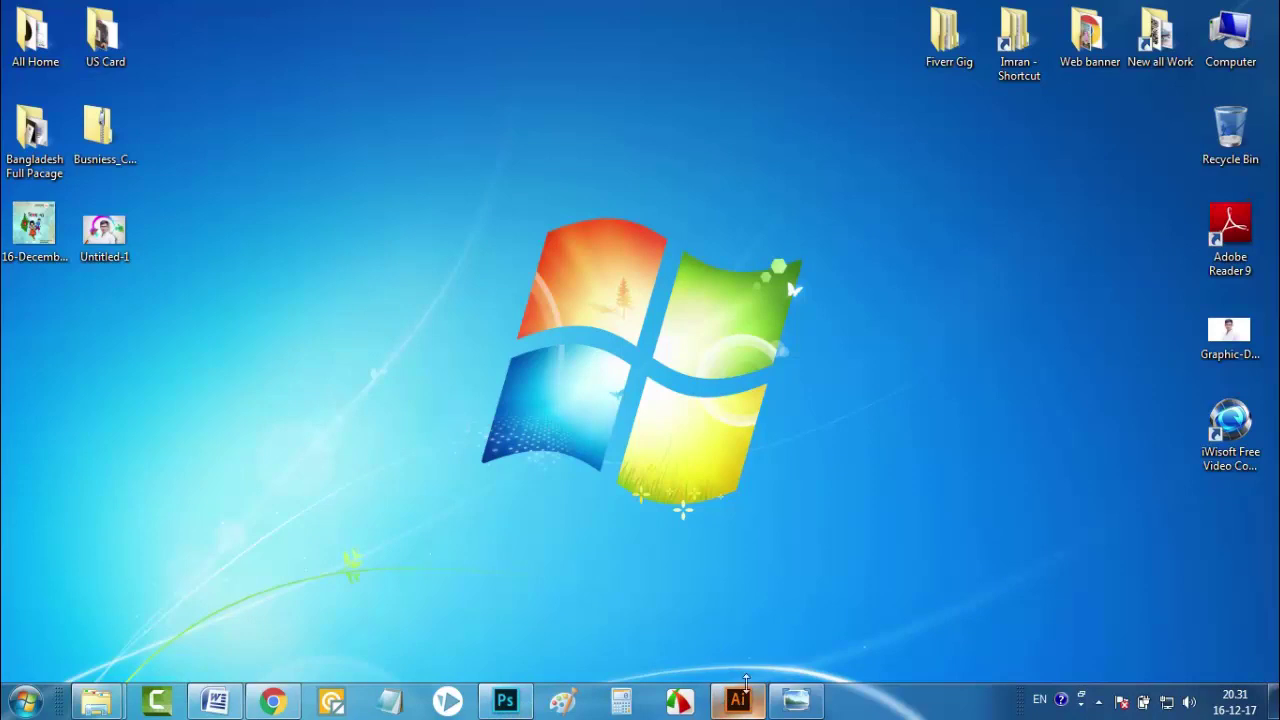
mouse_move(740, 705)
left_click(272, 700)
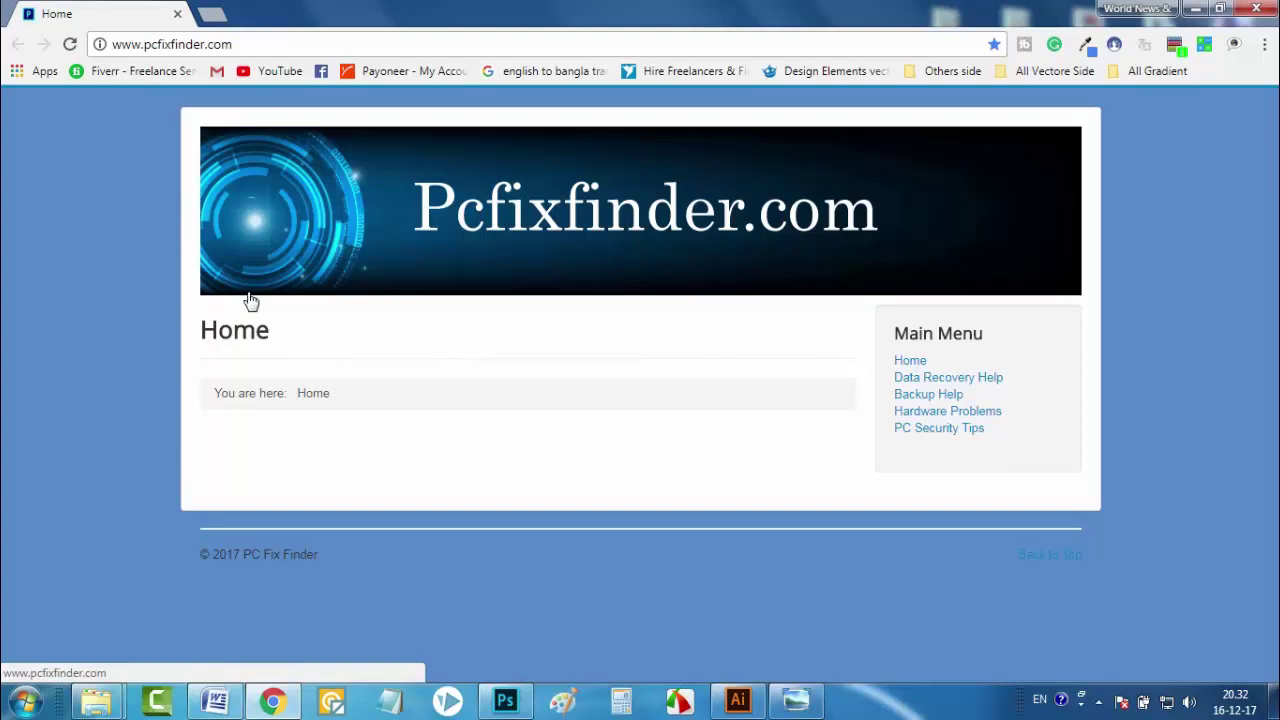
left_click(1196, 9)
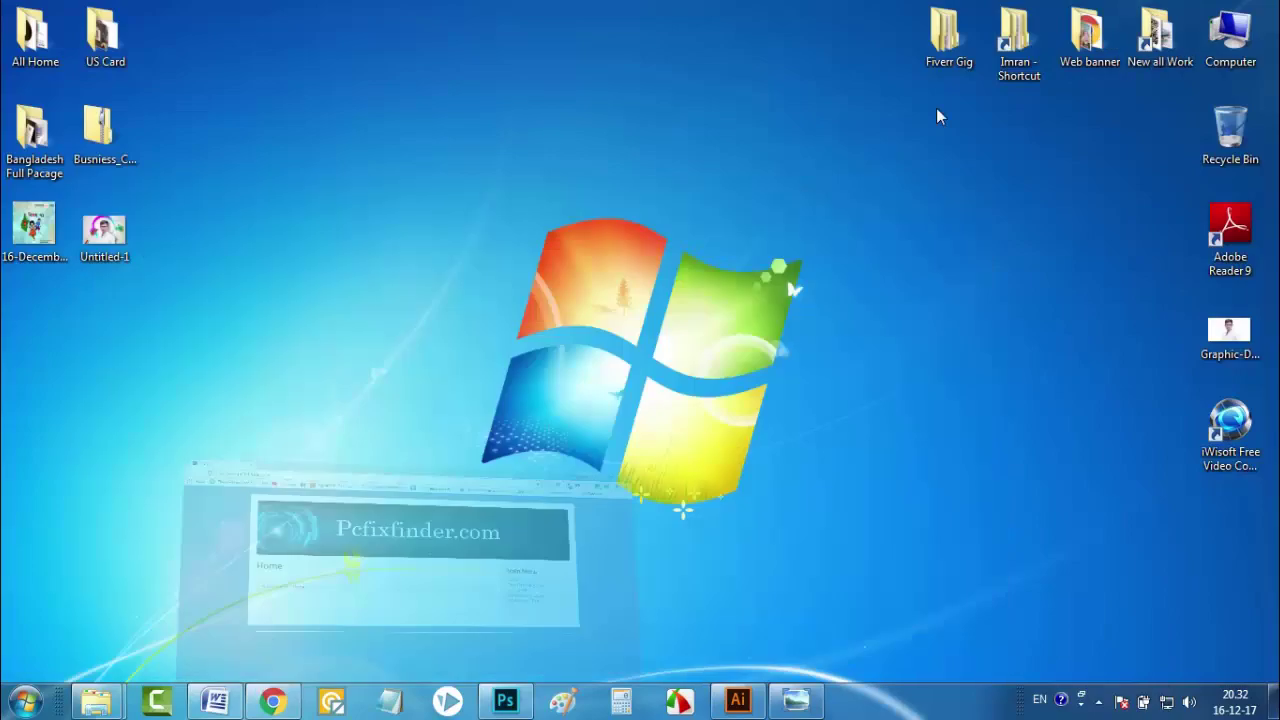
left_click(810, 698)
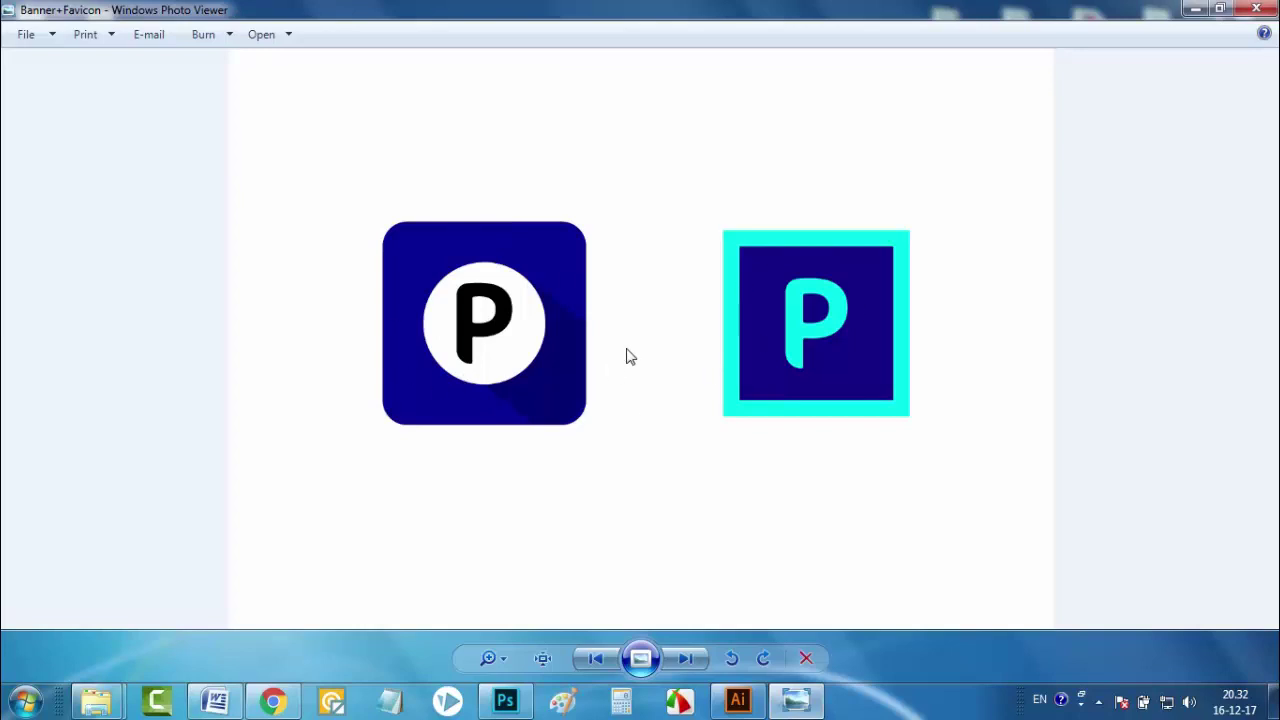
left_click(1196, 12)
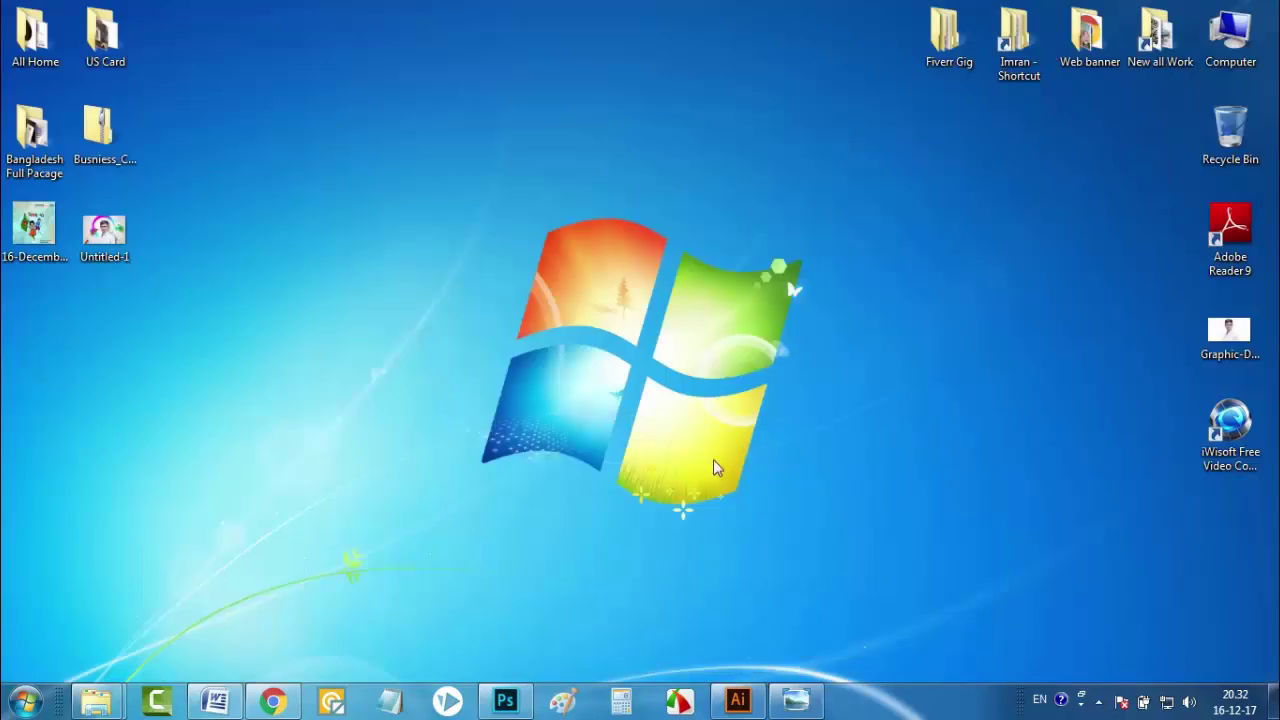
Return to Illustrator with 16 December.ai and choose File > New
left_click(738, 700)
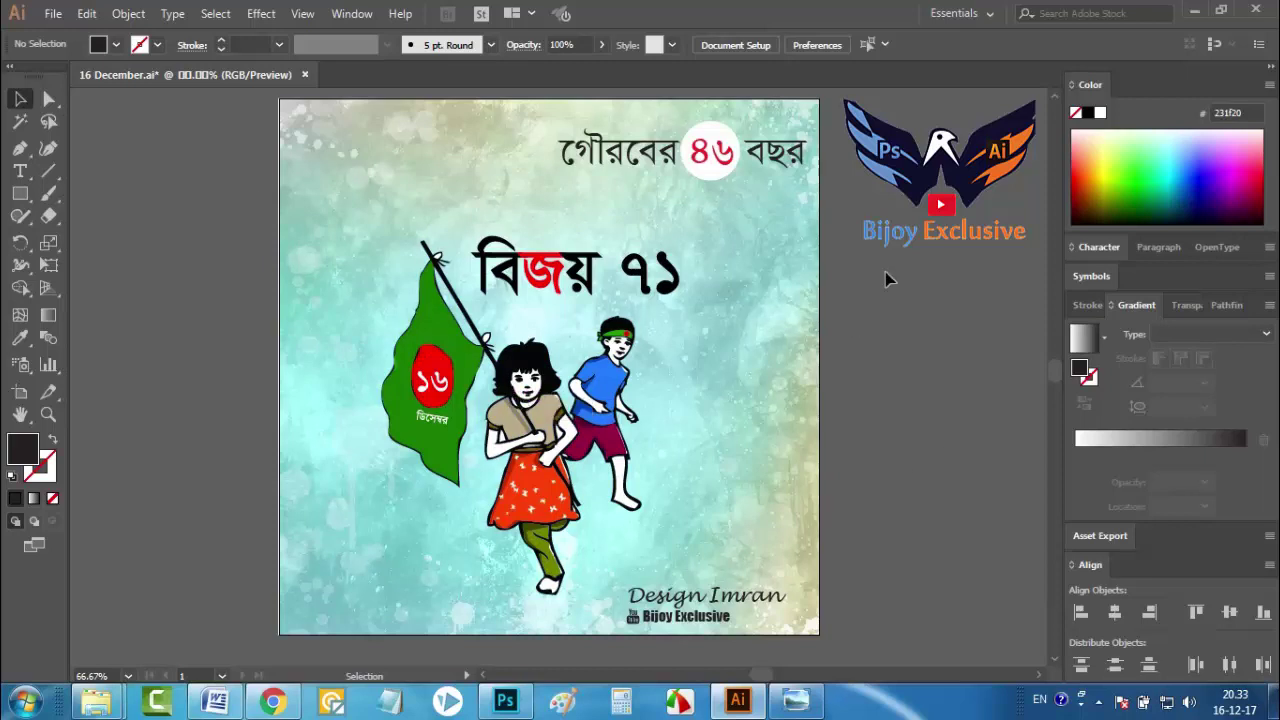
left_click(50, 16)
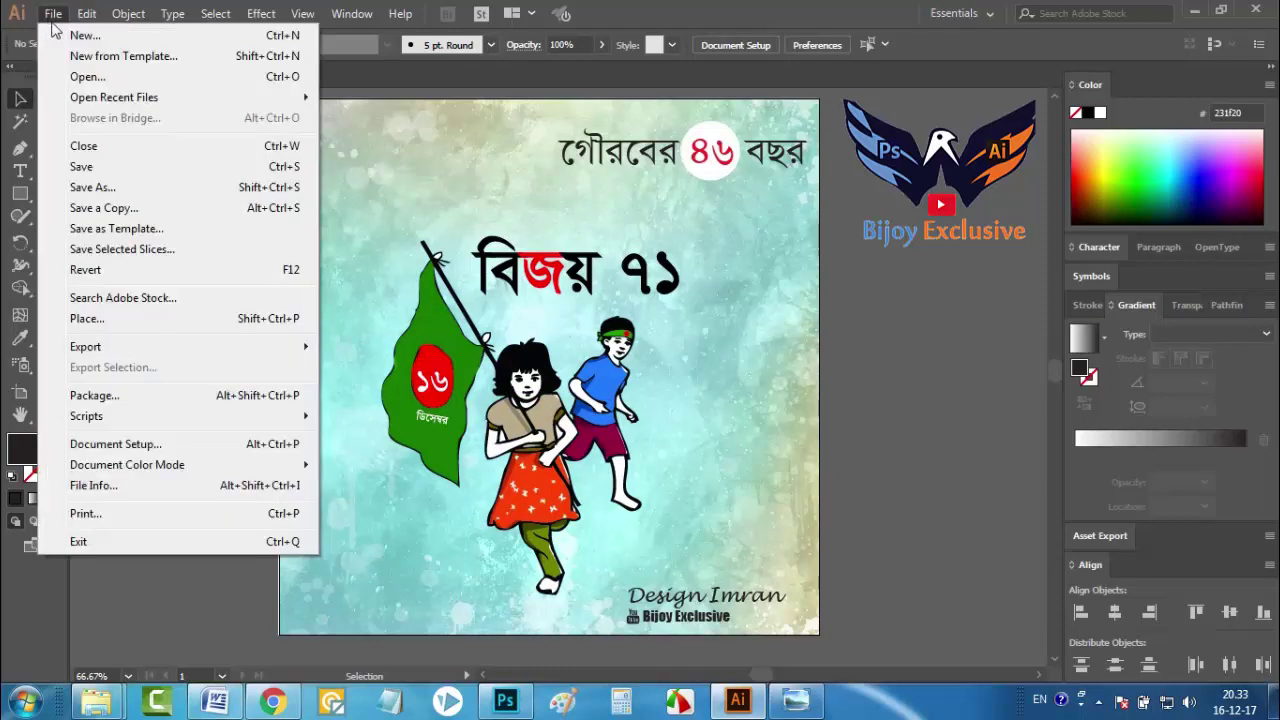
left_click(85, 35)
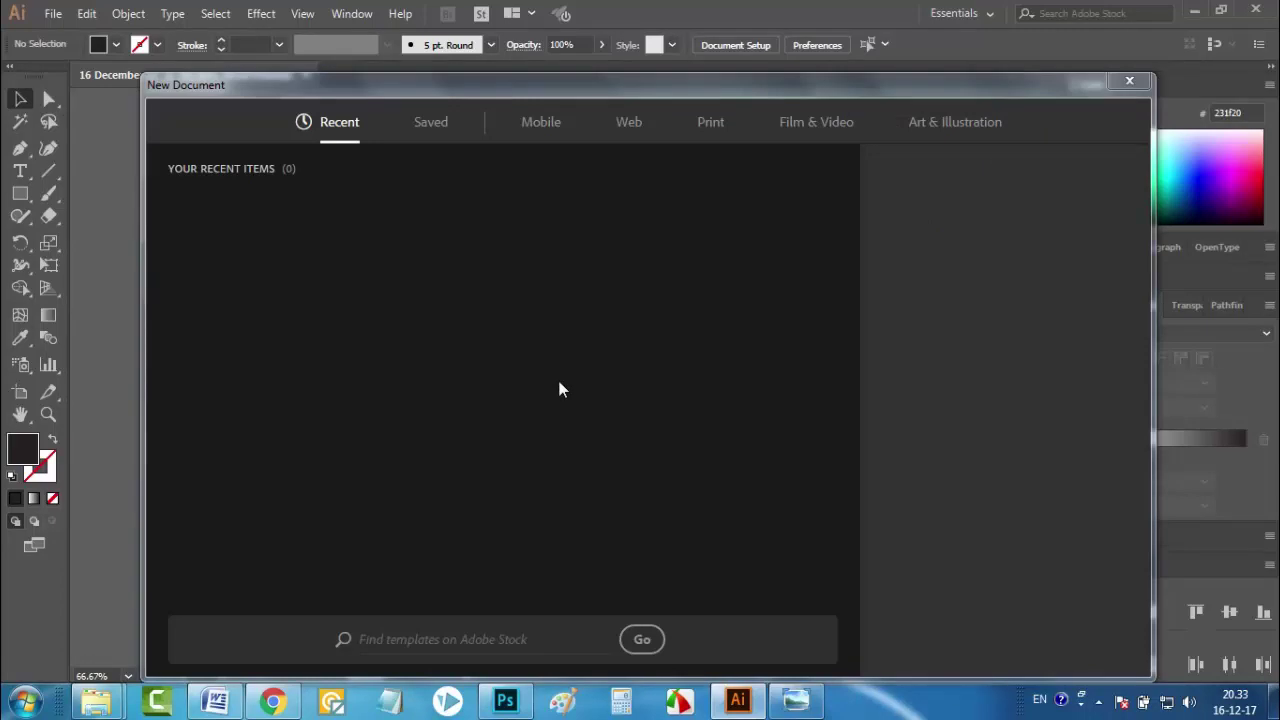
On the Print presets, set Width and Height to 15 inches
left_click(726, 128)
double_click(924, 253)
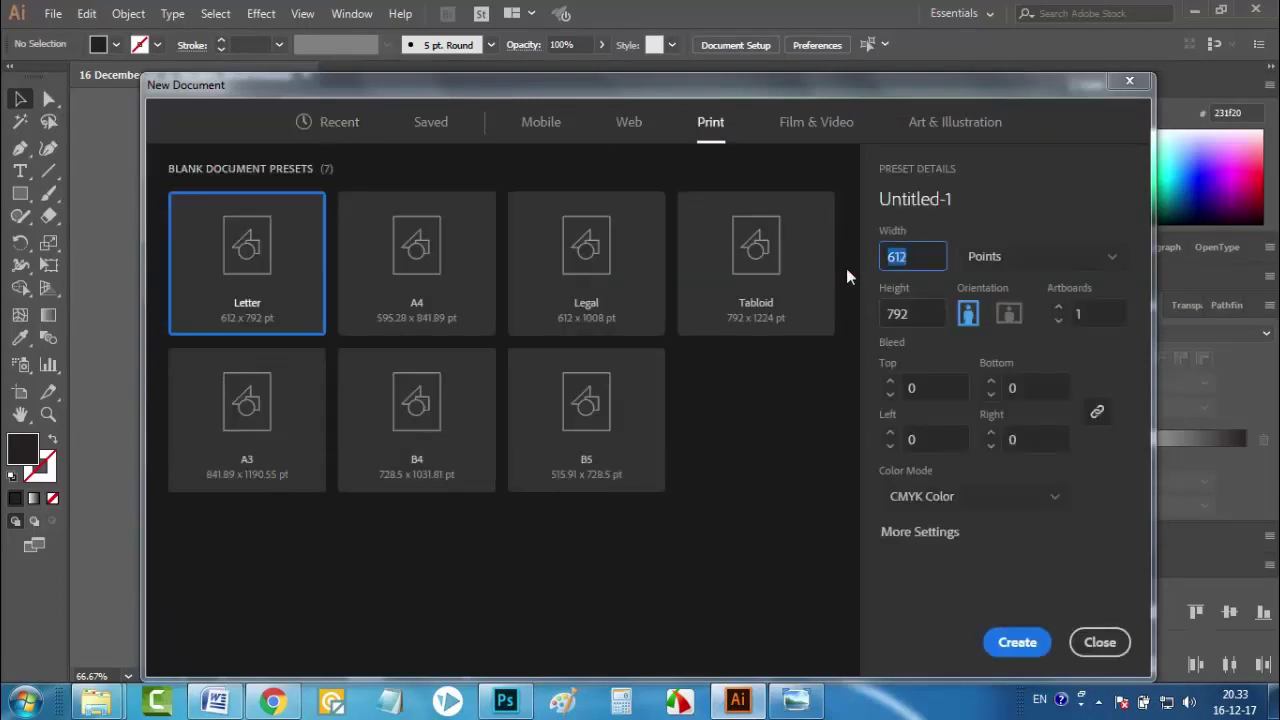
type("15")
left_click(1020, 258)
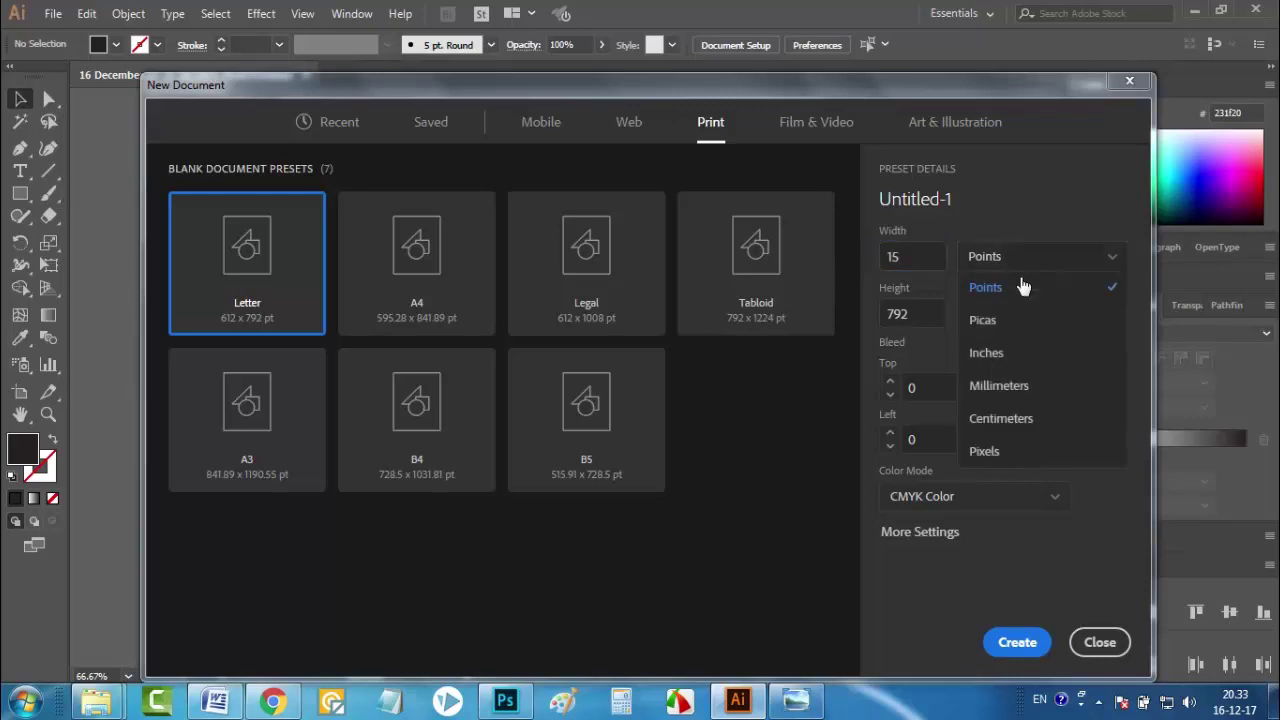
left_click(990, 353)
double_click(924, 258)
type("15")
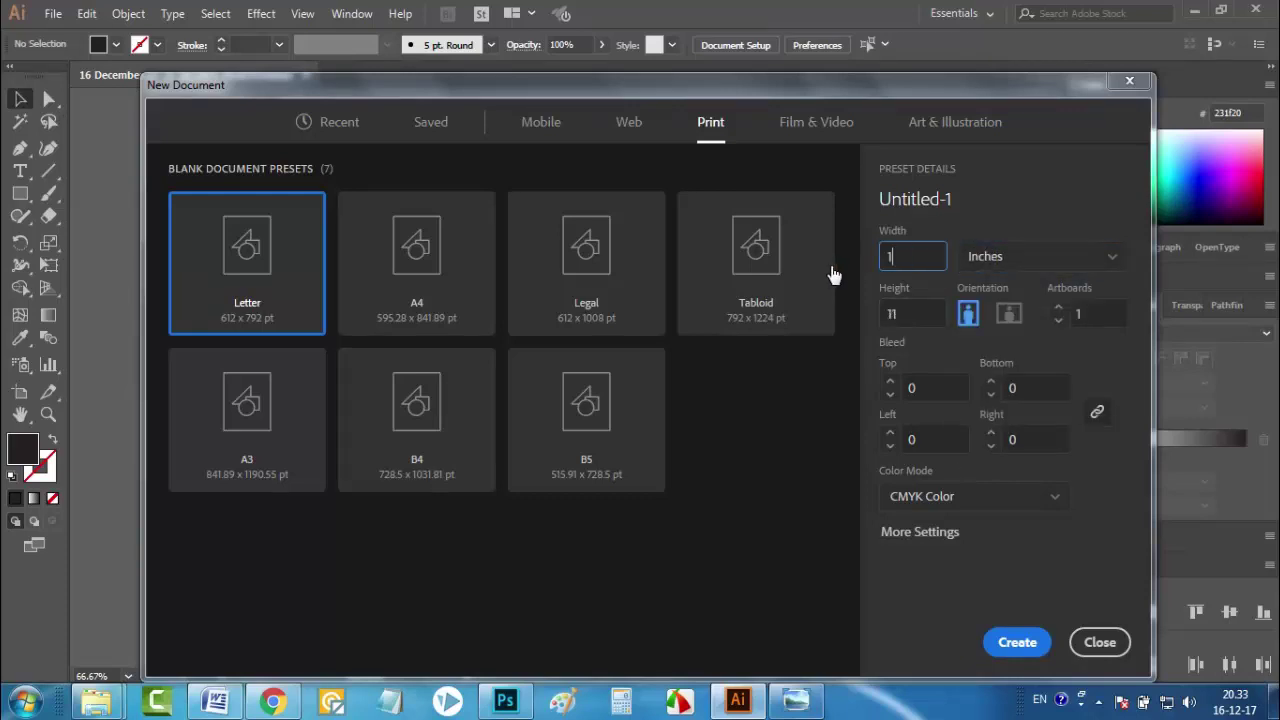
double_click(913, 317)
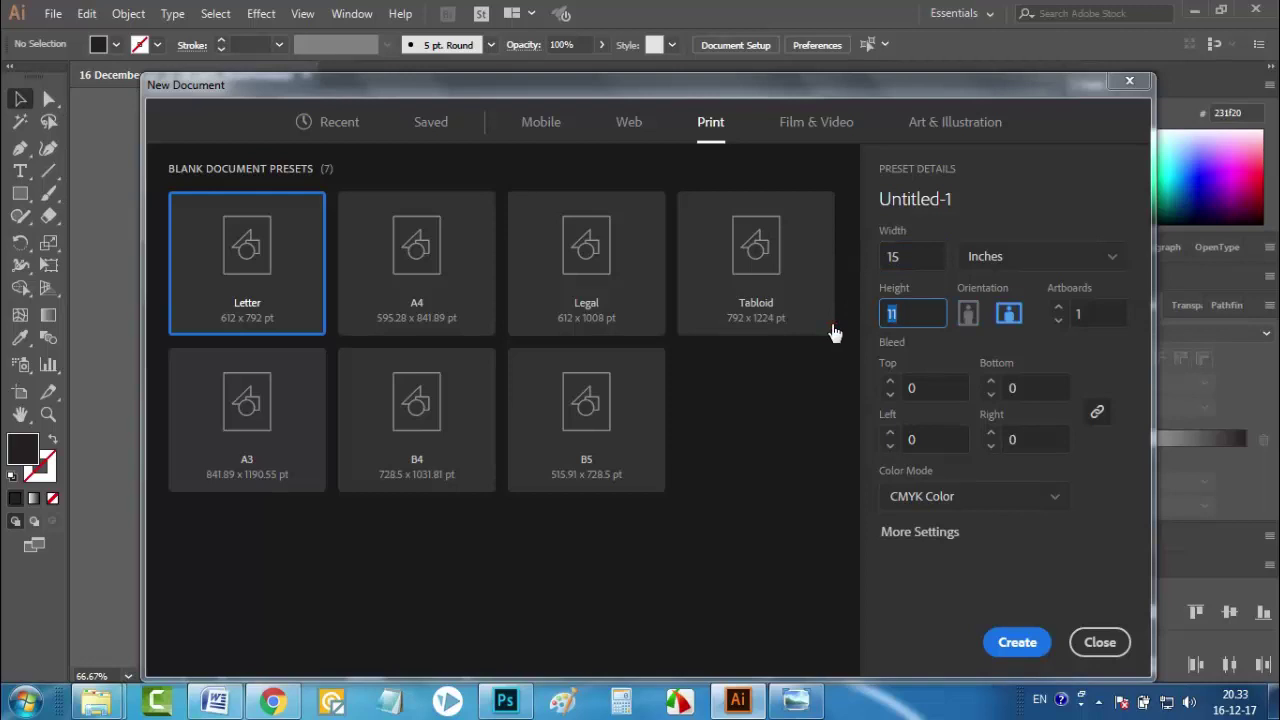
type("15")
Set Color Mode to RGB, review More Settings without changes, and return from the browser
left_click(940, 500)
left_click(895, 534)
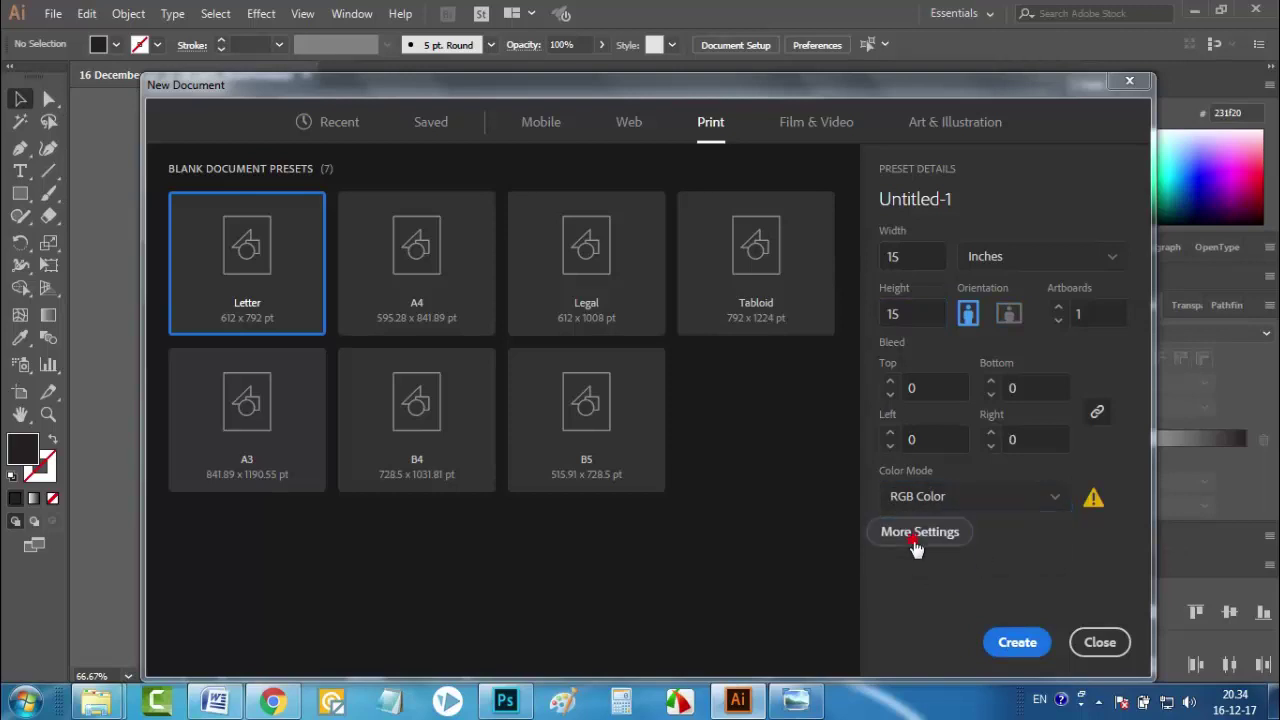
left_click(914, 536)
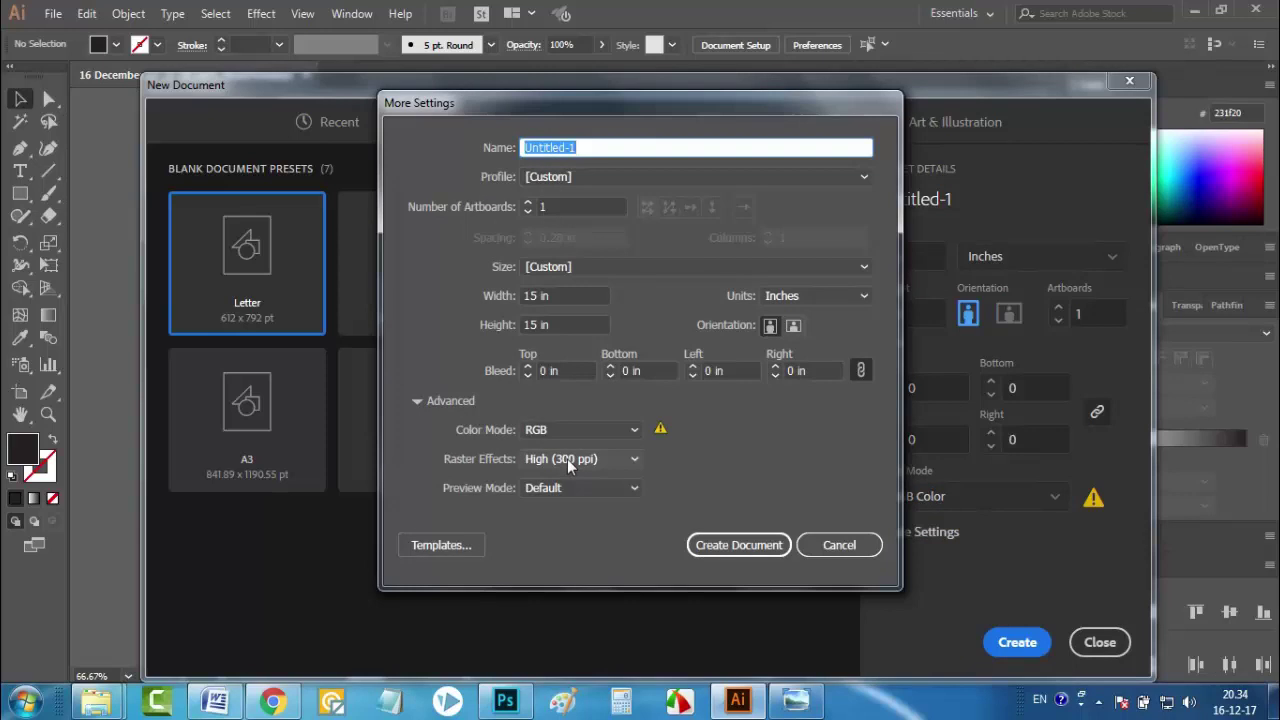
left_click(833, 546)
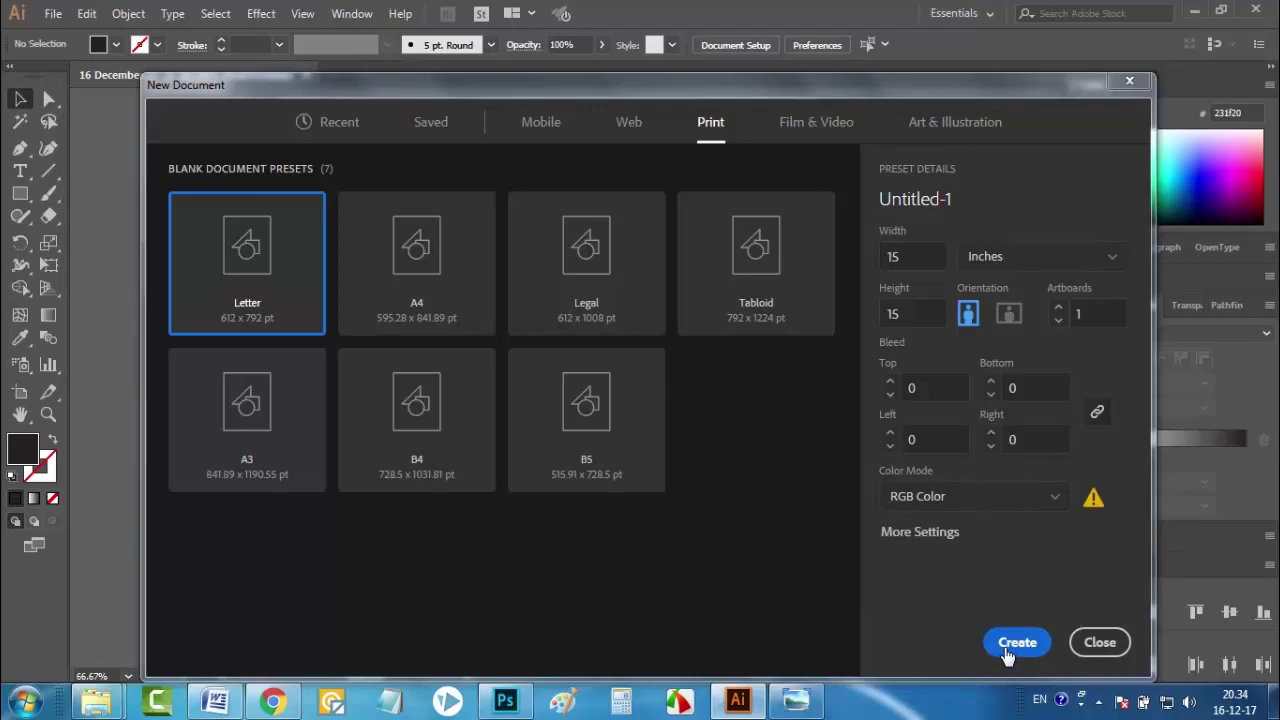
left_click(272, 700)
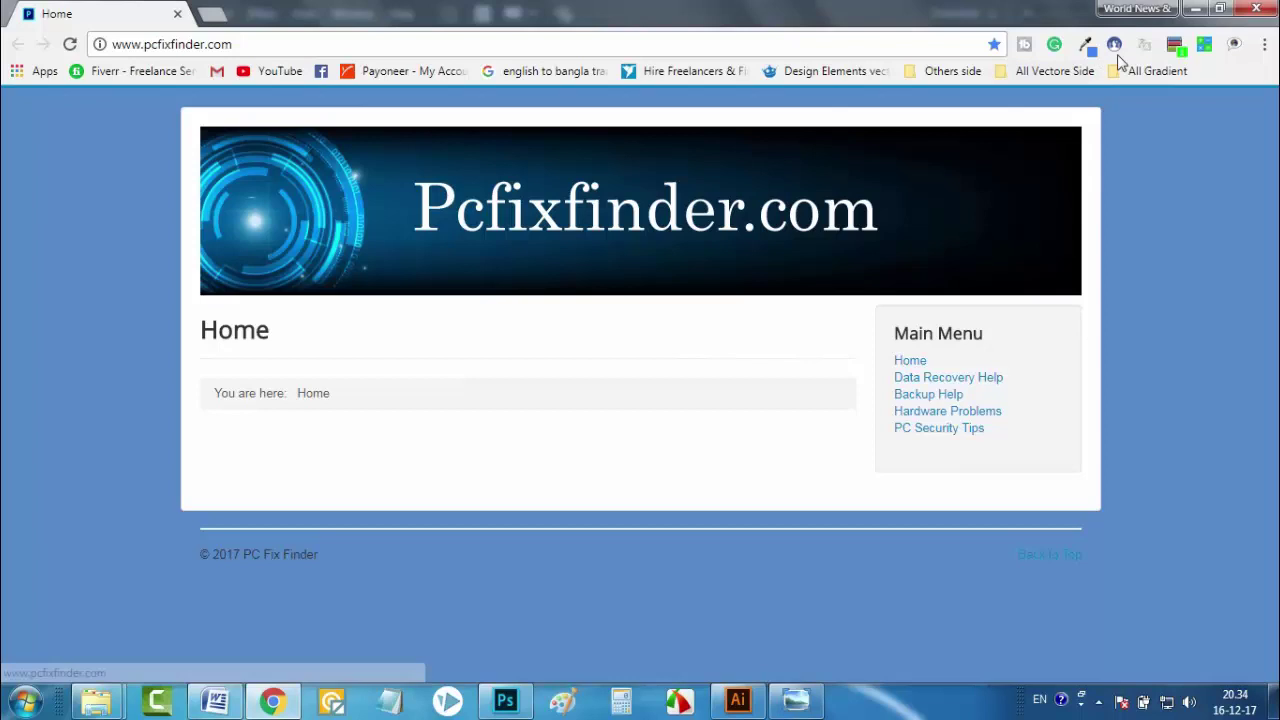
left_click(738, 700)
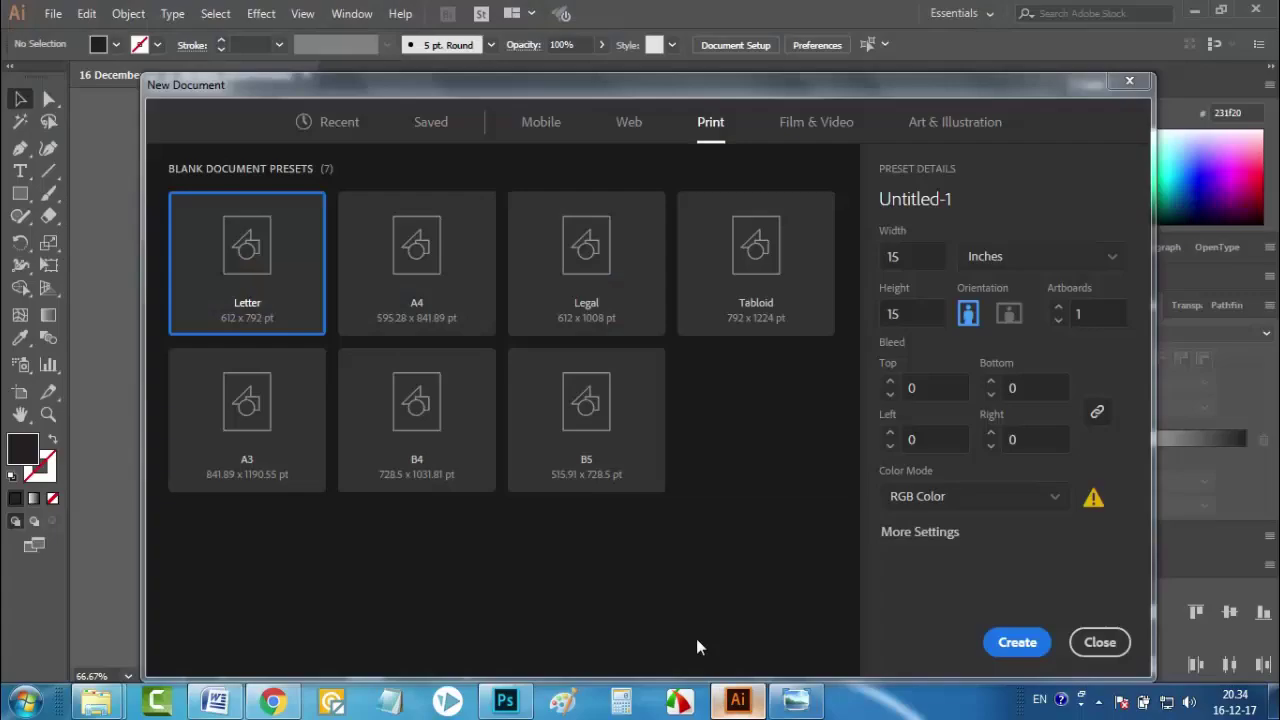
Create the 15 by 15 inch document and drag Banner+Favicon.jpg onto it
left_click(1025, 648)
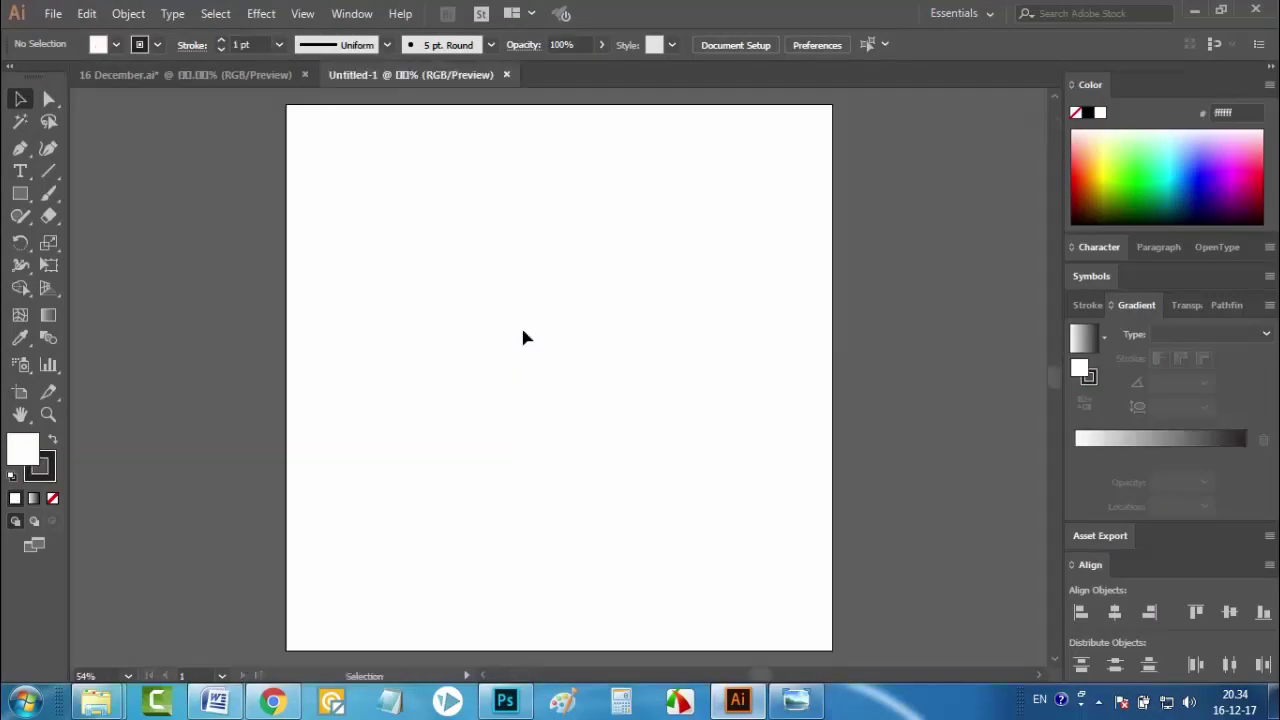
left_click_drag(527, 337, 370, 326)
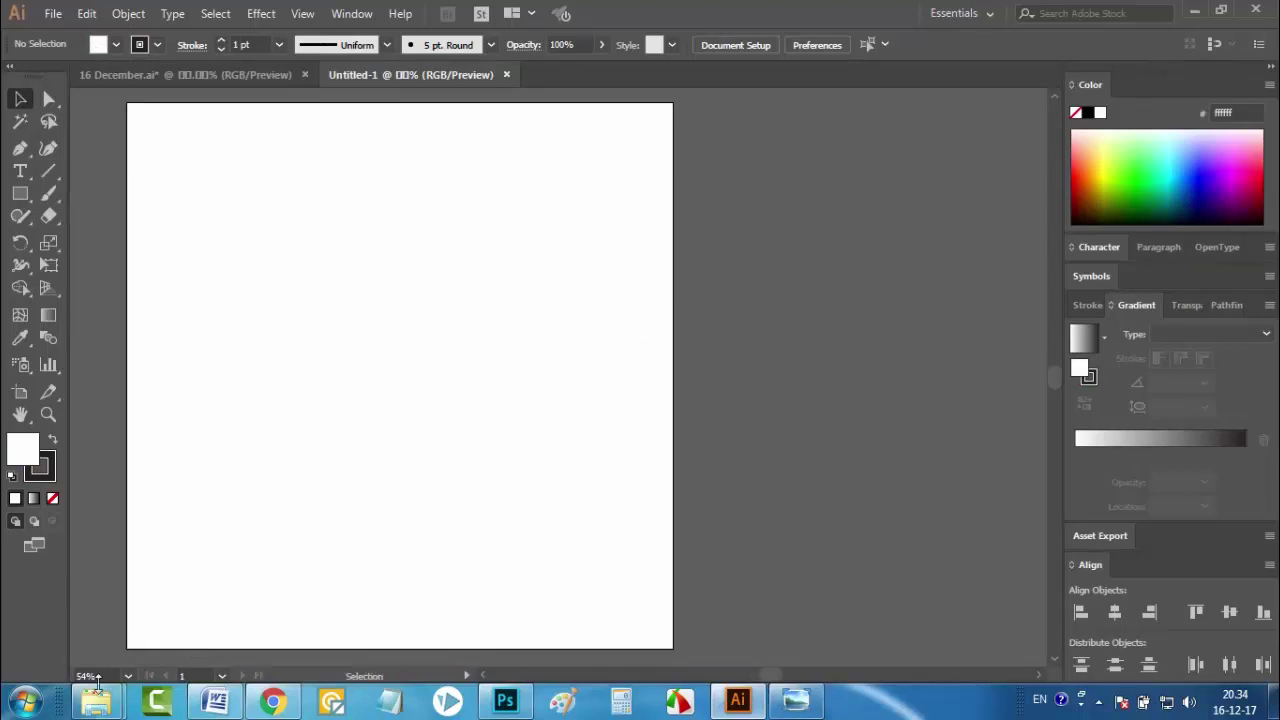
mouse_move(97, 700)
left_click(408, 598)
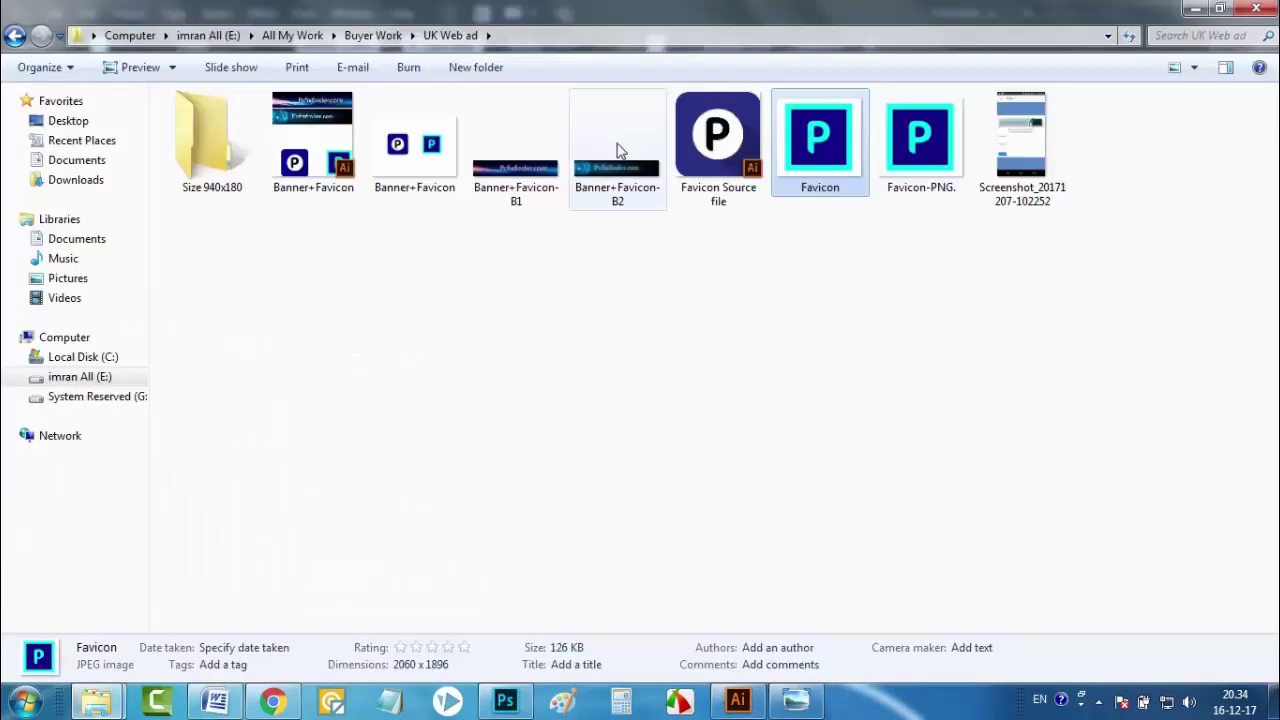
left_click(421, 168)
left_click_drag(421, 168, 766, 360)
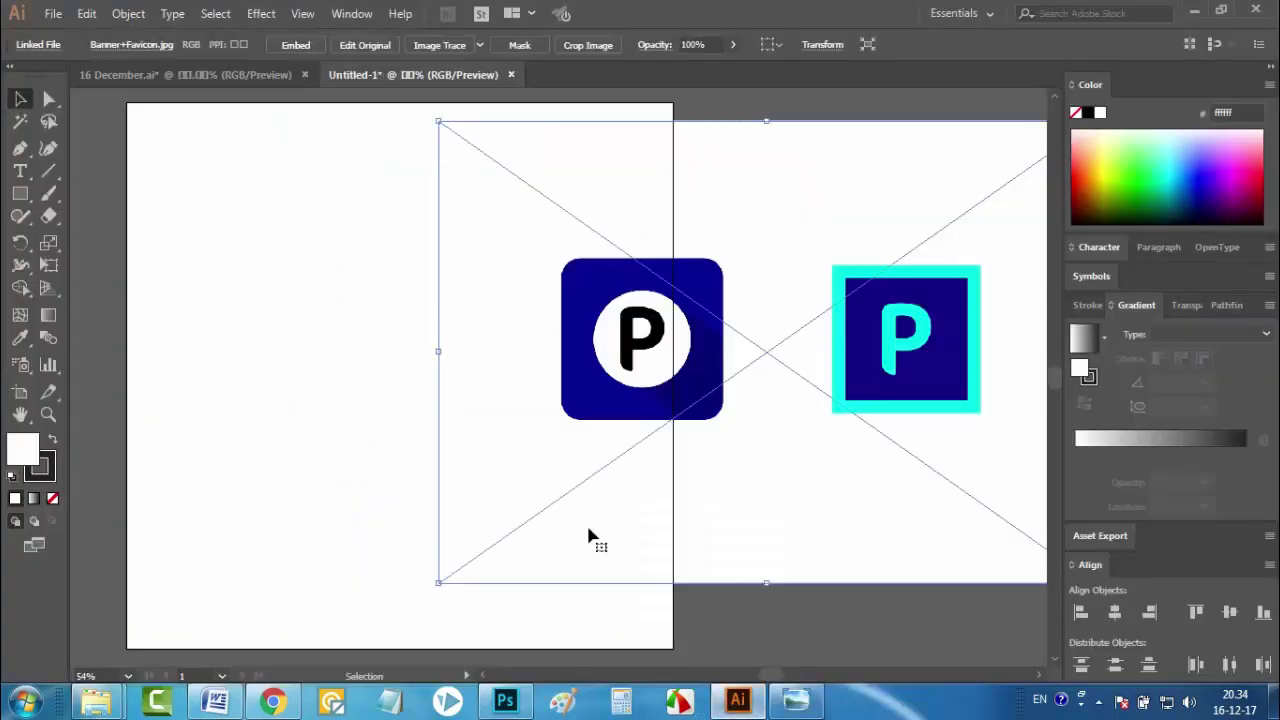
Resize the placed Banner+Favicon image and move it up and right on the artboard
left_click_drag(438, 582, 600, 513)
left_click_drag(691, 408, 749, 317)
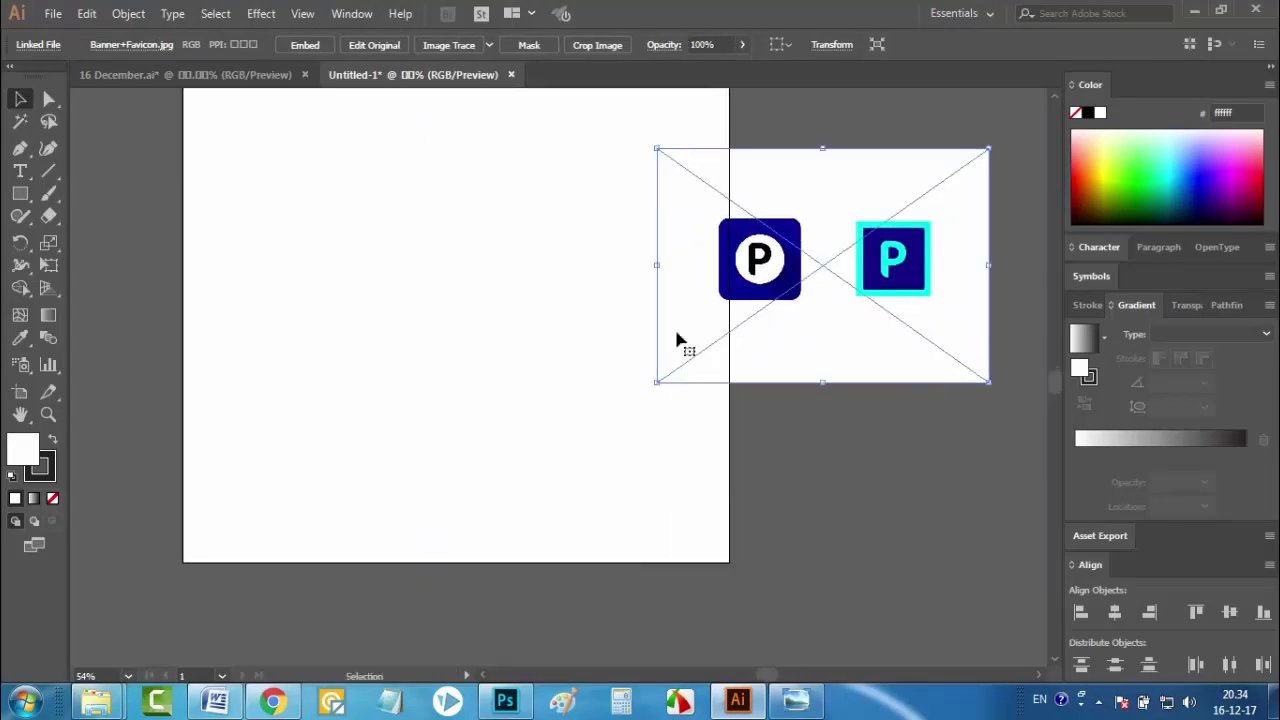
left_click_drag(542, 332, 429, 467)
left_click_drag(334, 335, 352, 296)
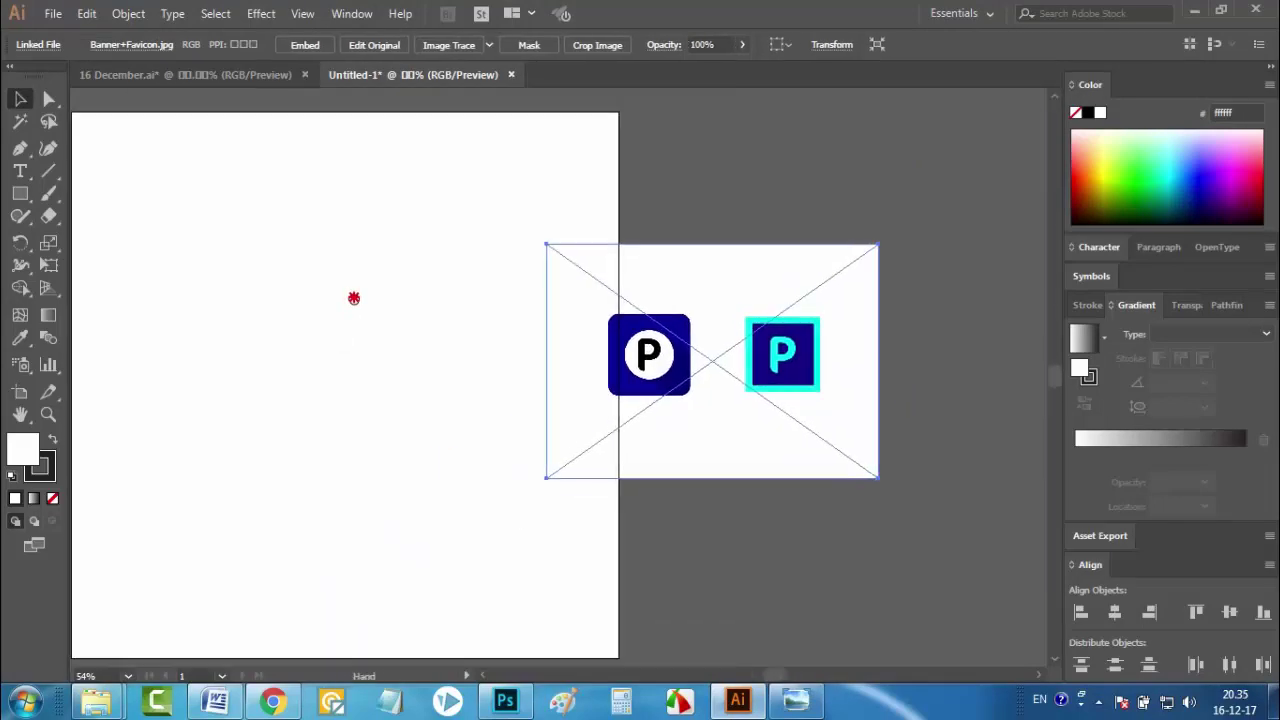
left_click_drag(397, 343, 431, 343)
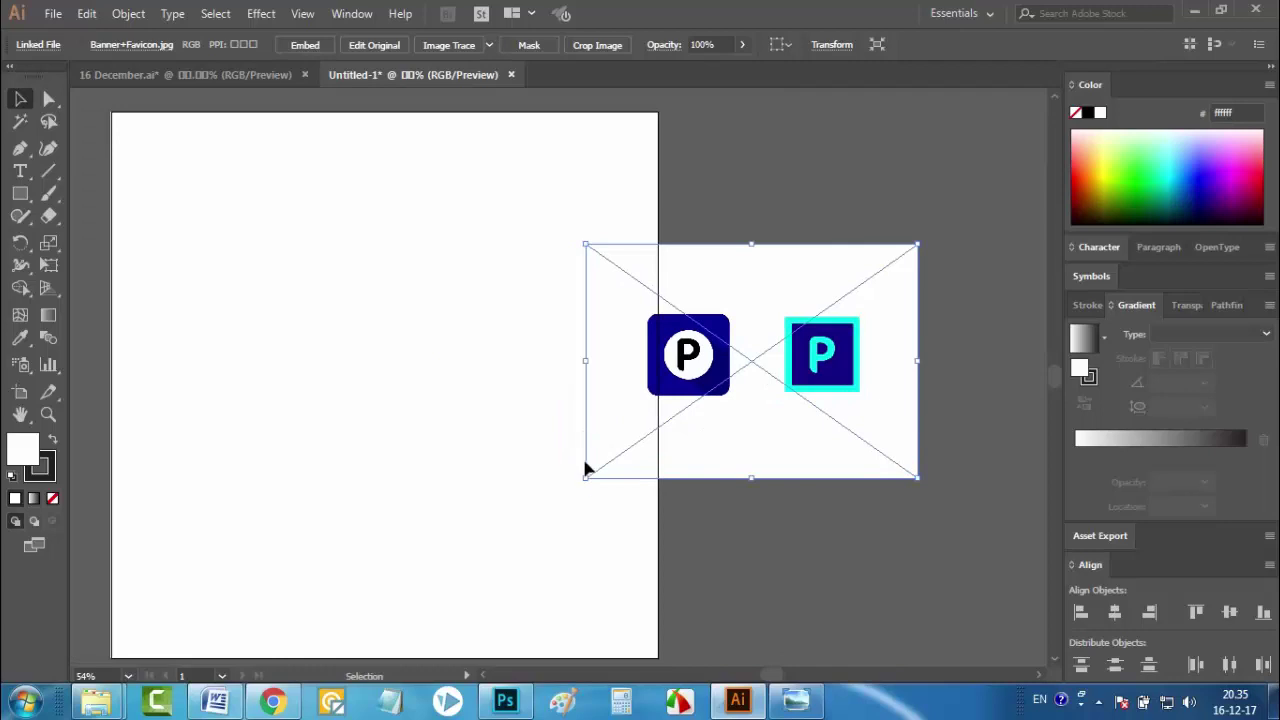
left_click_drag(586, 478, 534, 548)
left_click_drag(678, 426, 746, 373)
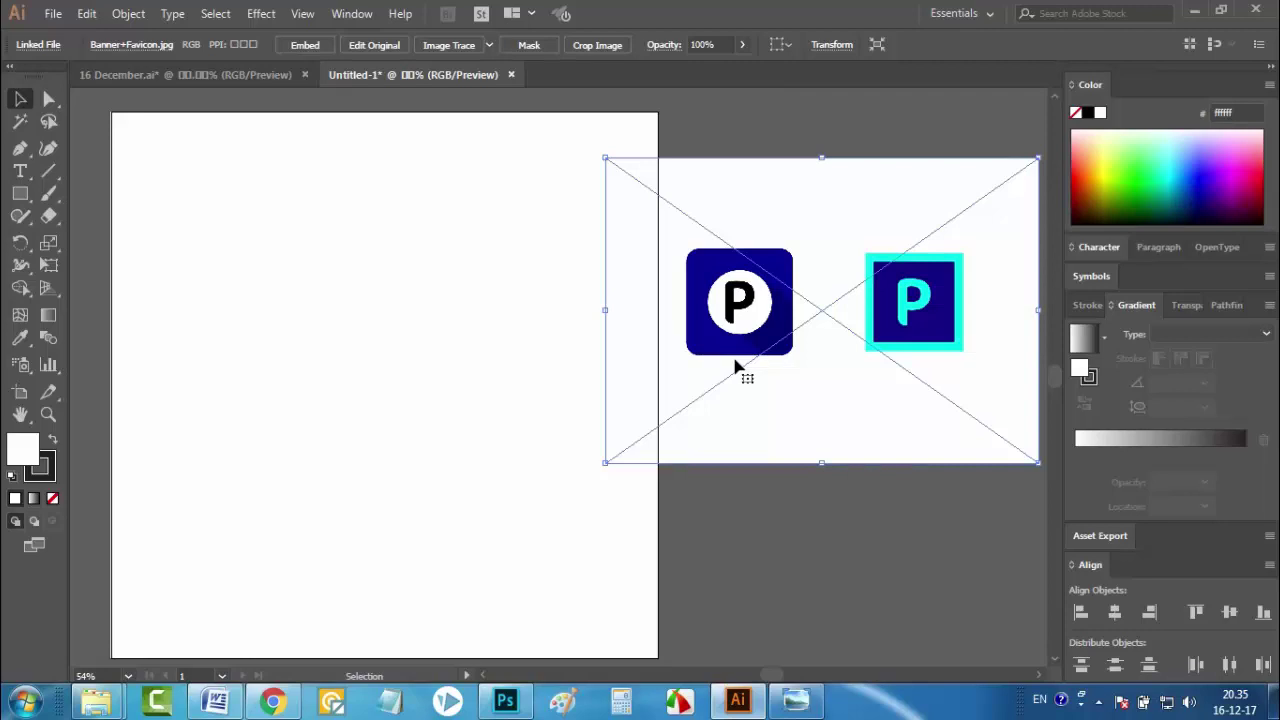
left_click_drag(737, 365, 499, 426)
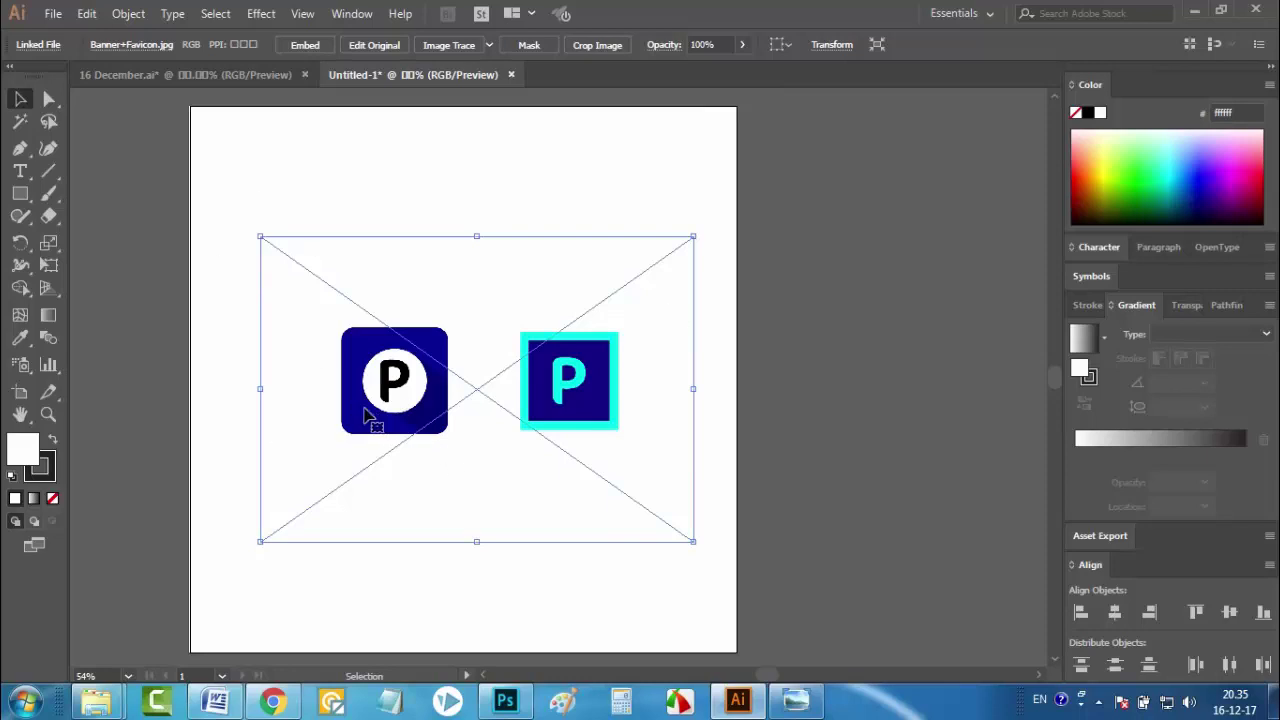
left_click_drag(380, 430, 826, 357)
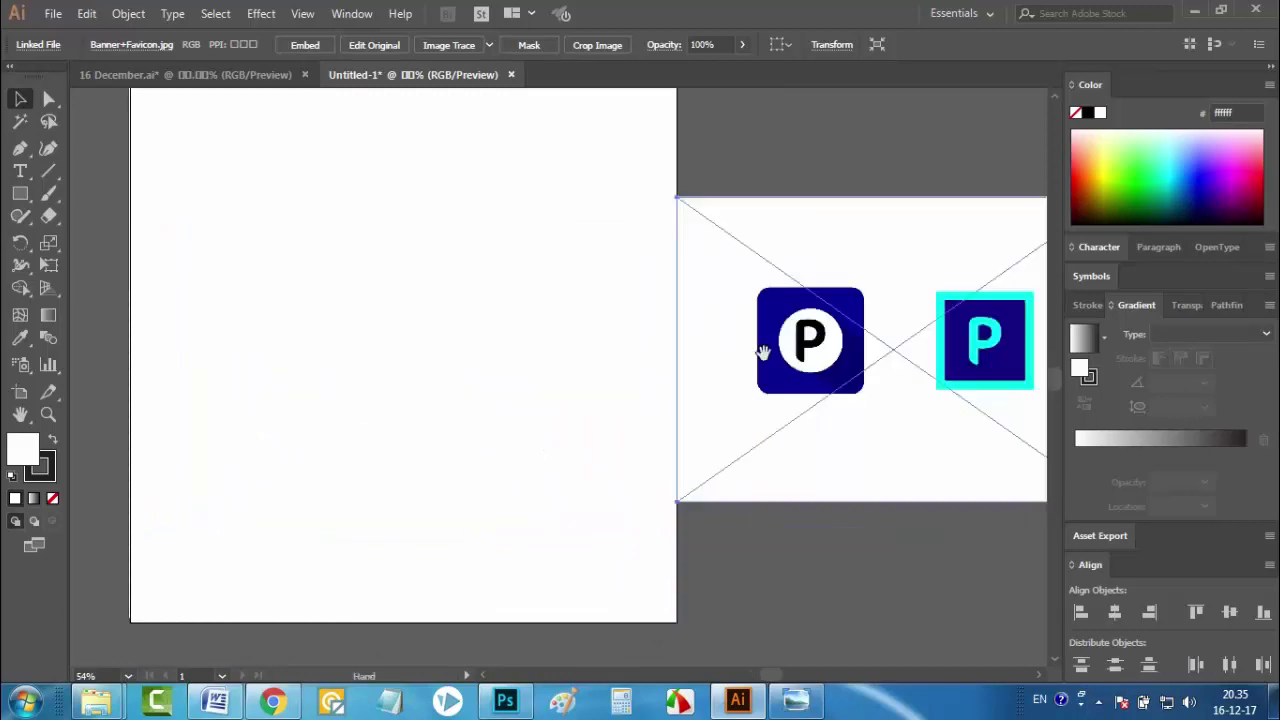
left_click_drag(733, 347, 656, 362)
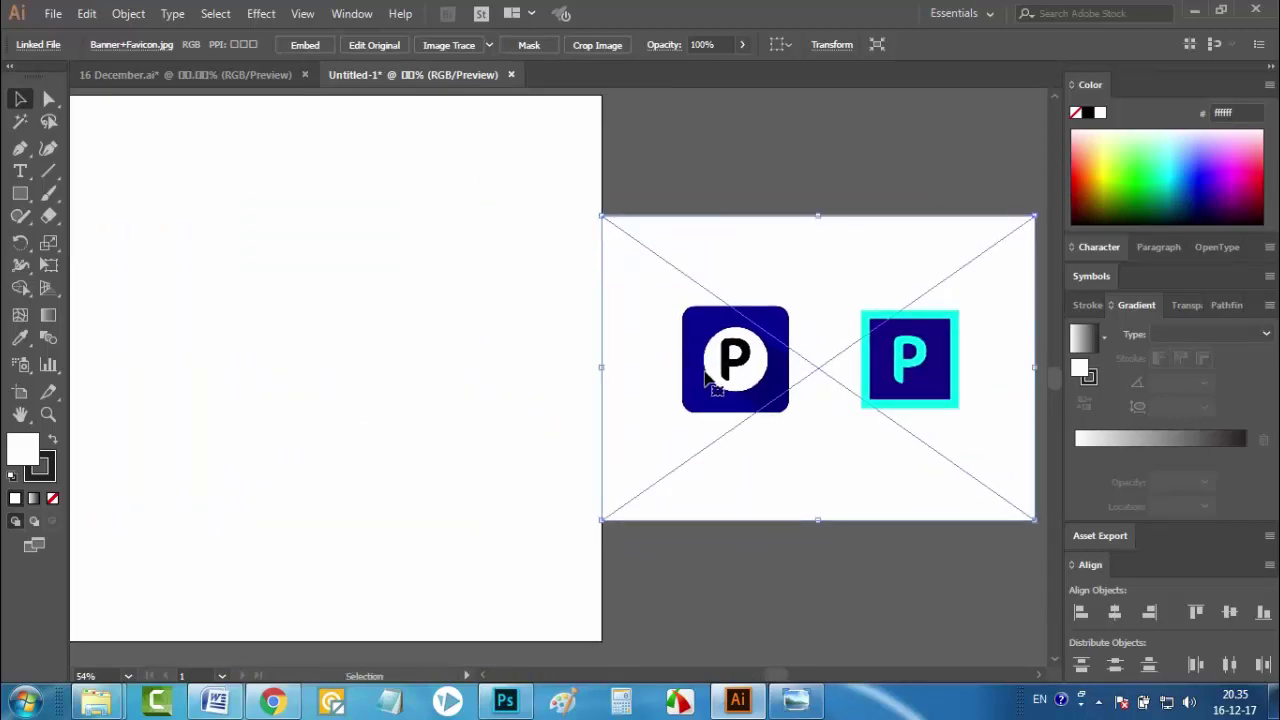
left_click(306, 46)
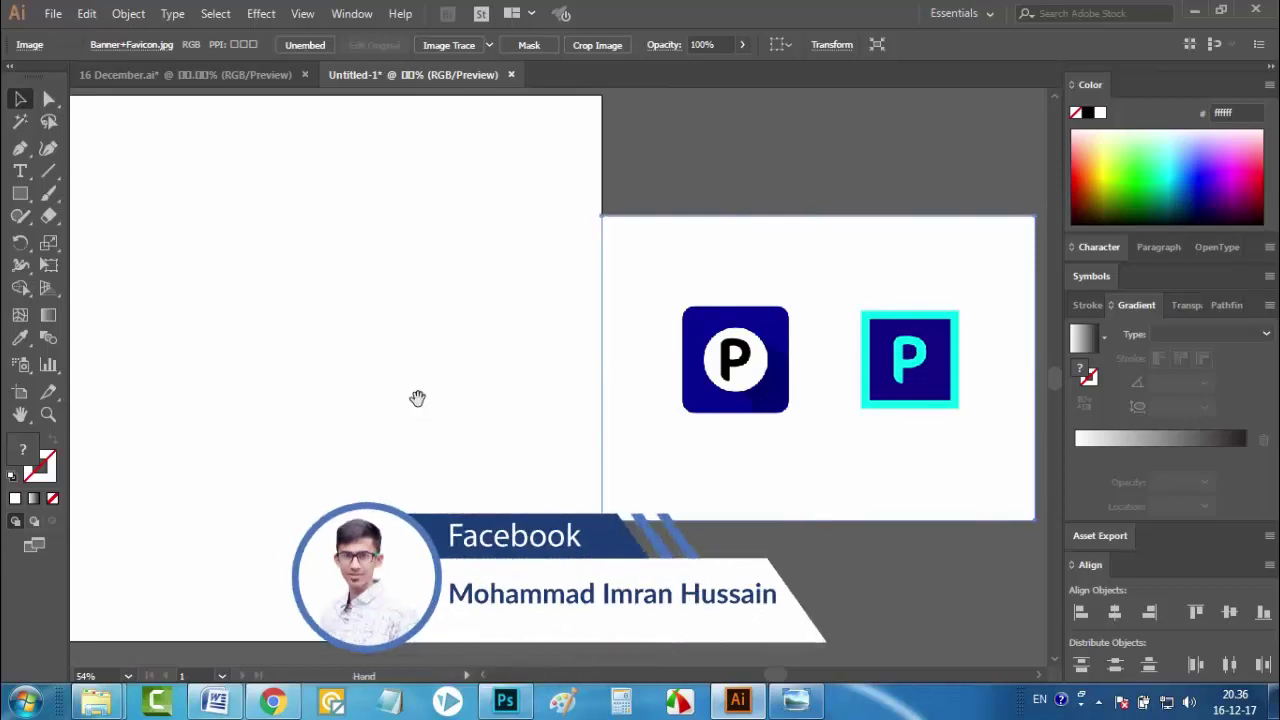
left_click_drag(428, 402, 480, 409)
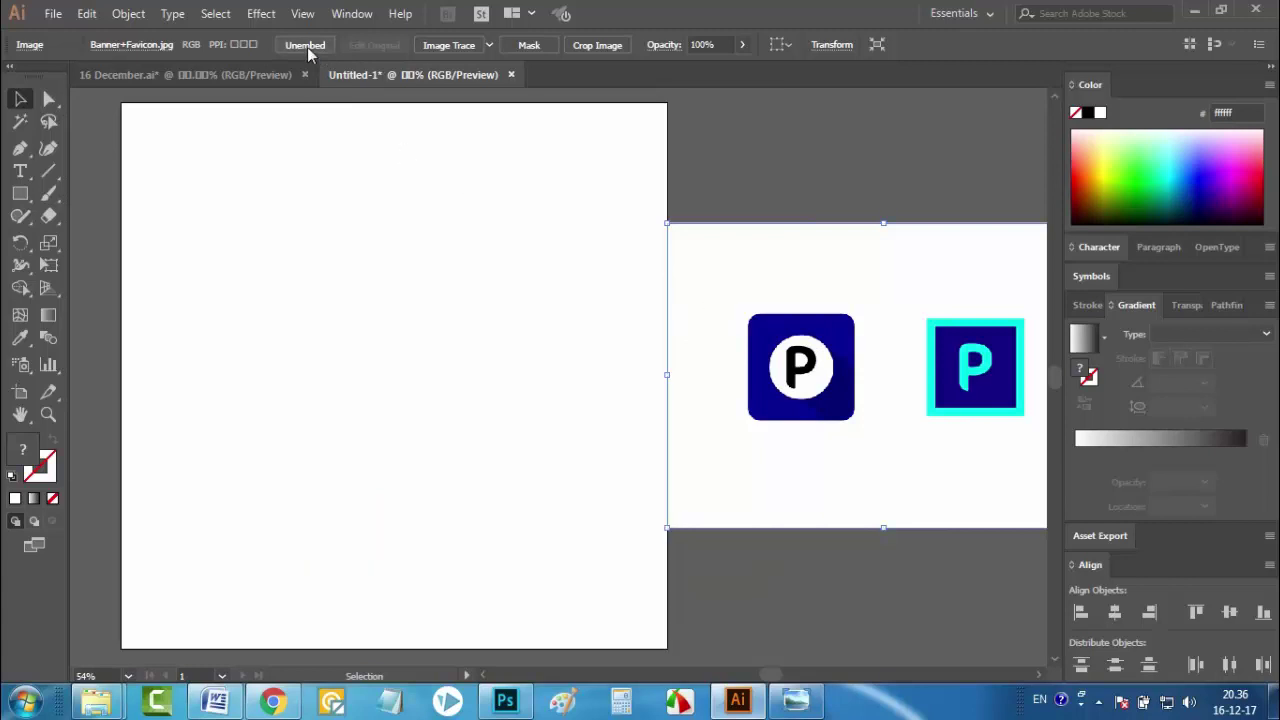
mouse_move(358, 245)
left_mouse_down()
mouse_move(380, 229)
mouse_move(377, 251)
left_mouse_up()
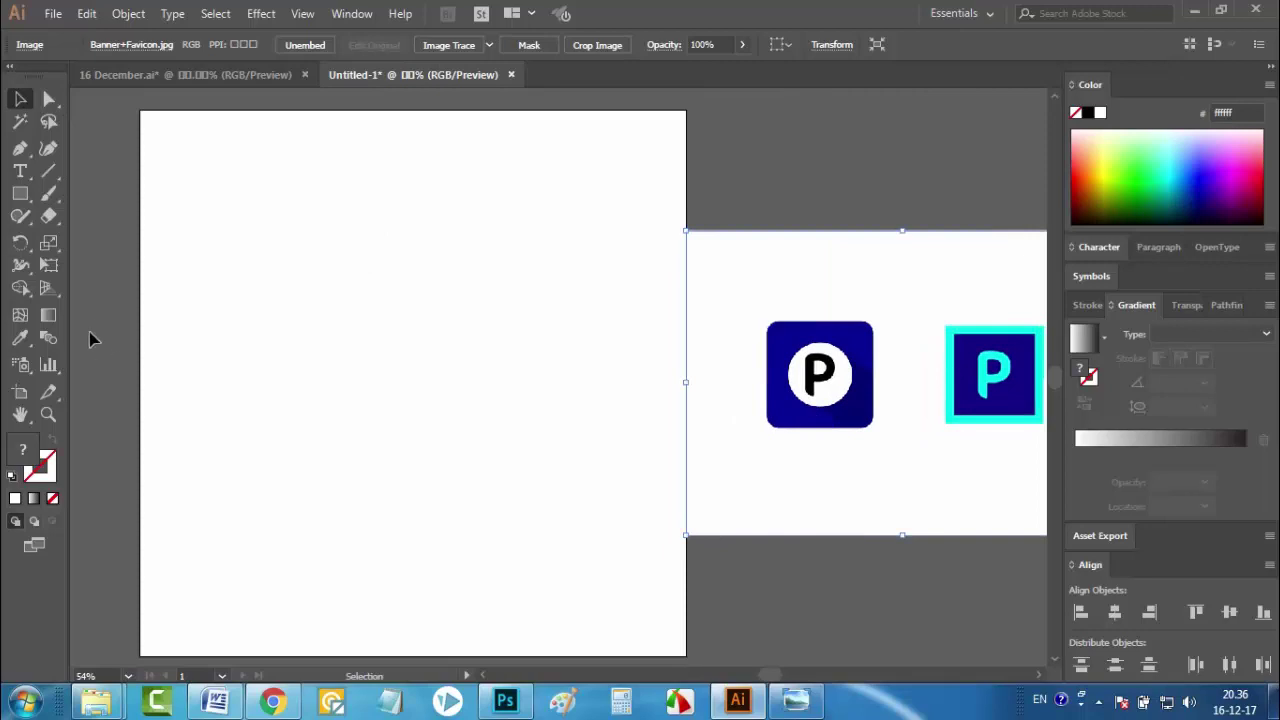
Draw a small square on the artboard's left side with the Rounded Rectangle Tool
left_click(19, 196)
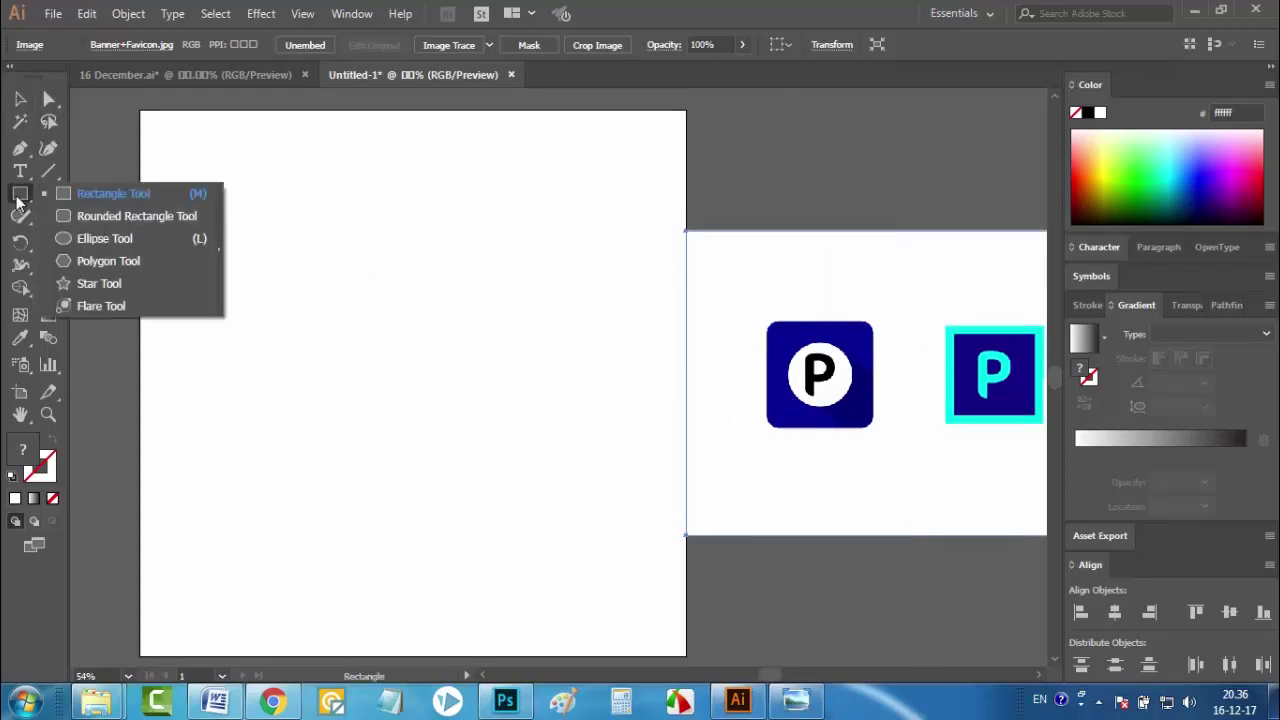
left_click(100, 216)
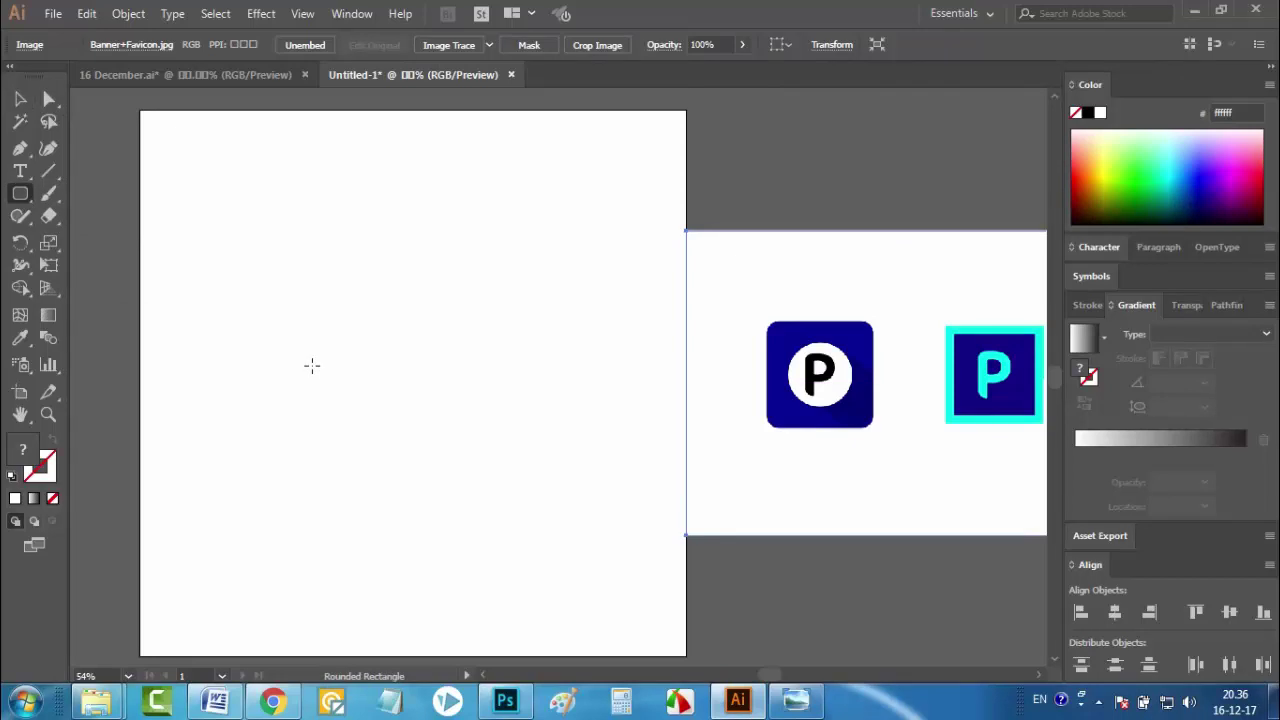
left_click_drag(312, 366, 393, 445)
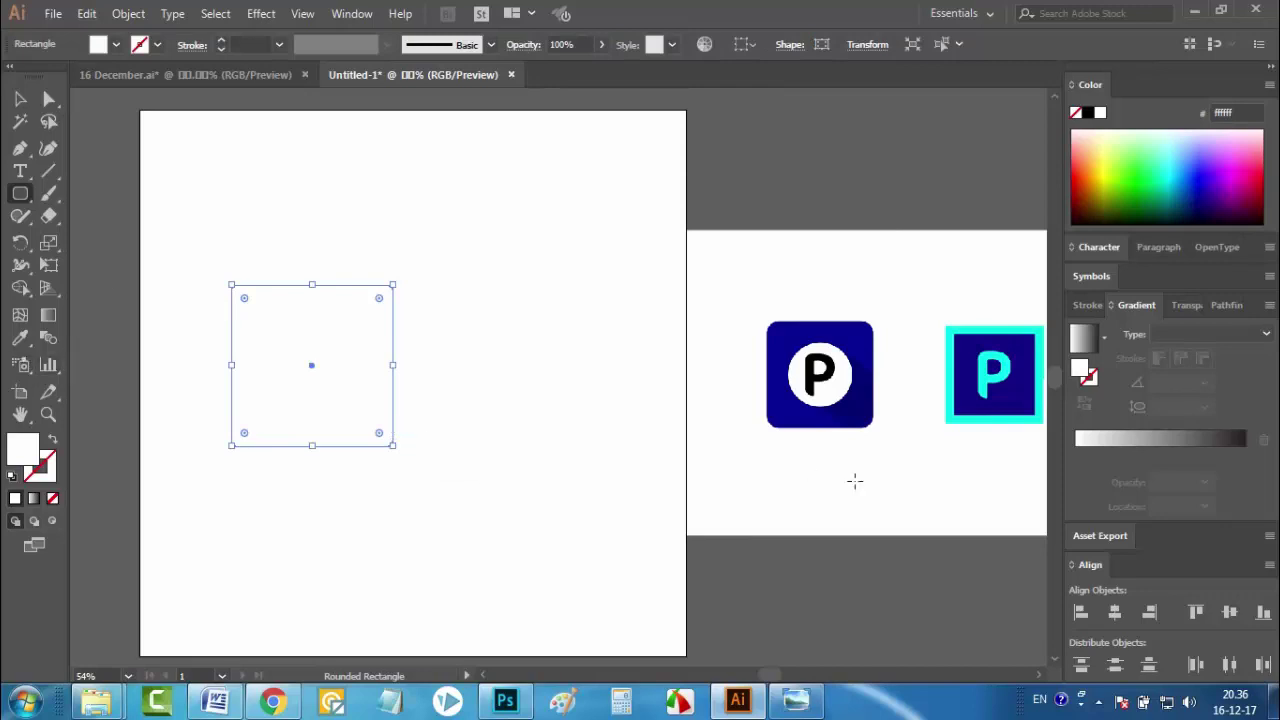
Fill the square with the reference P icon's dark blue using the Eyedropper
left_click(20, 339)
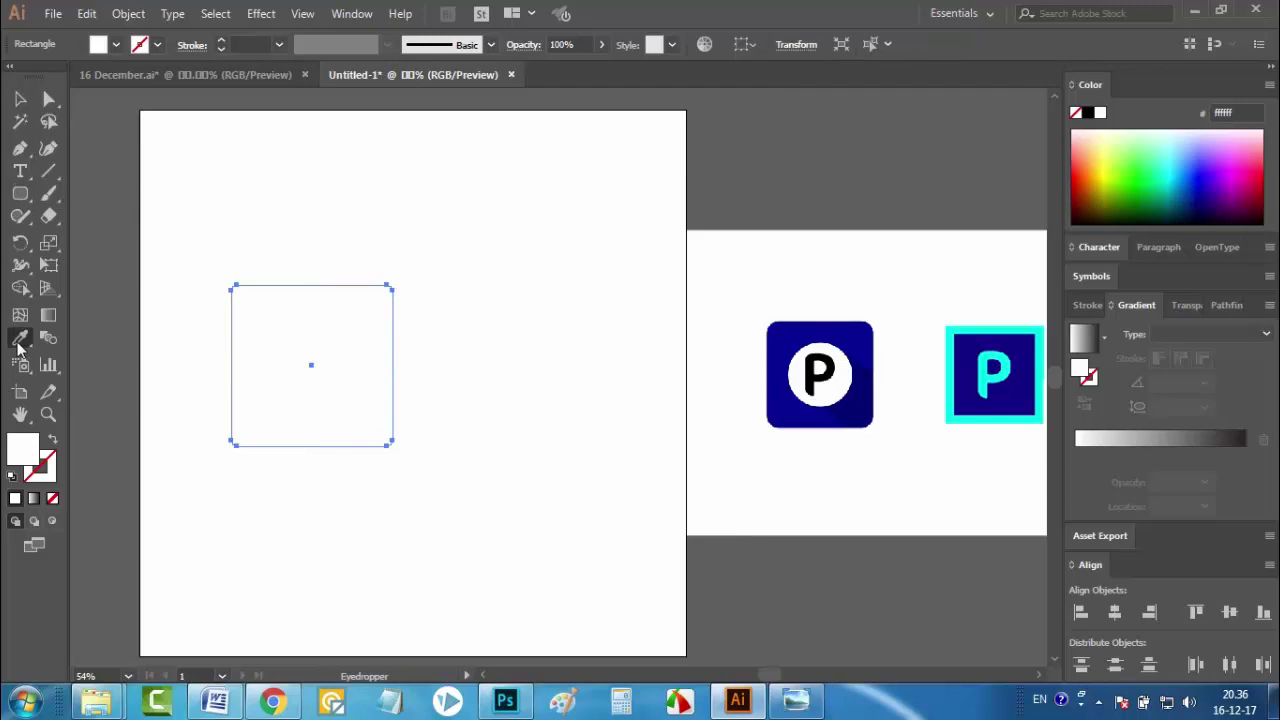
left_click(20, 345)
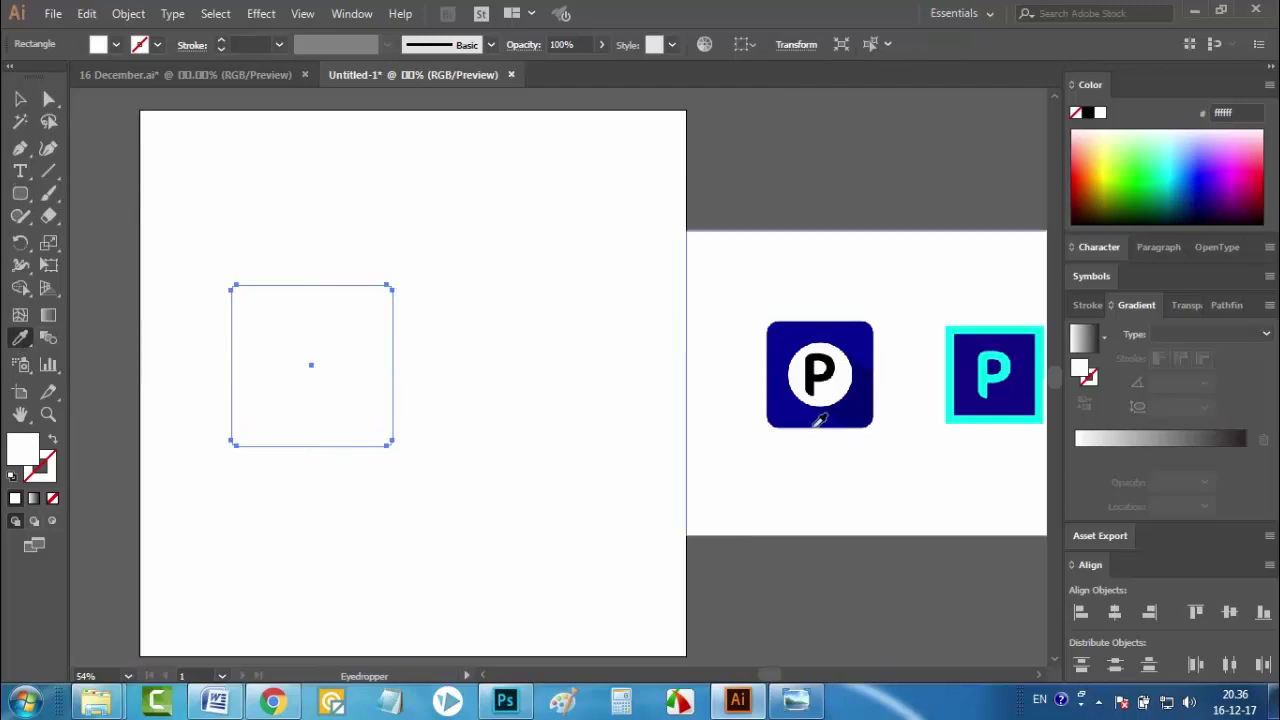
left_click(779, 417)
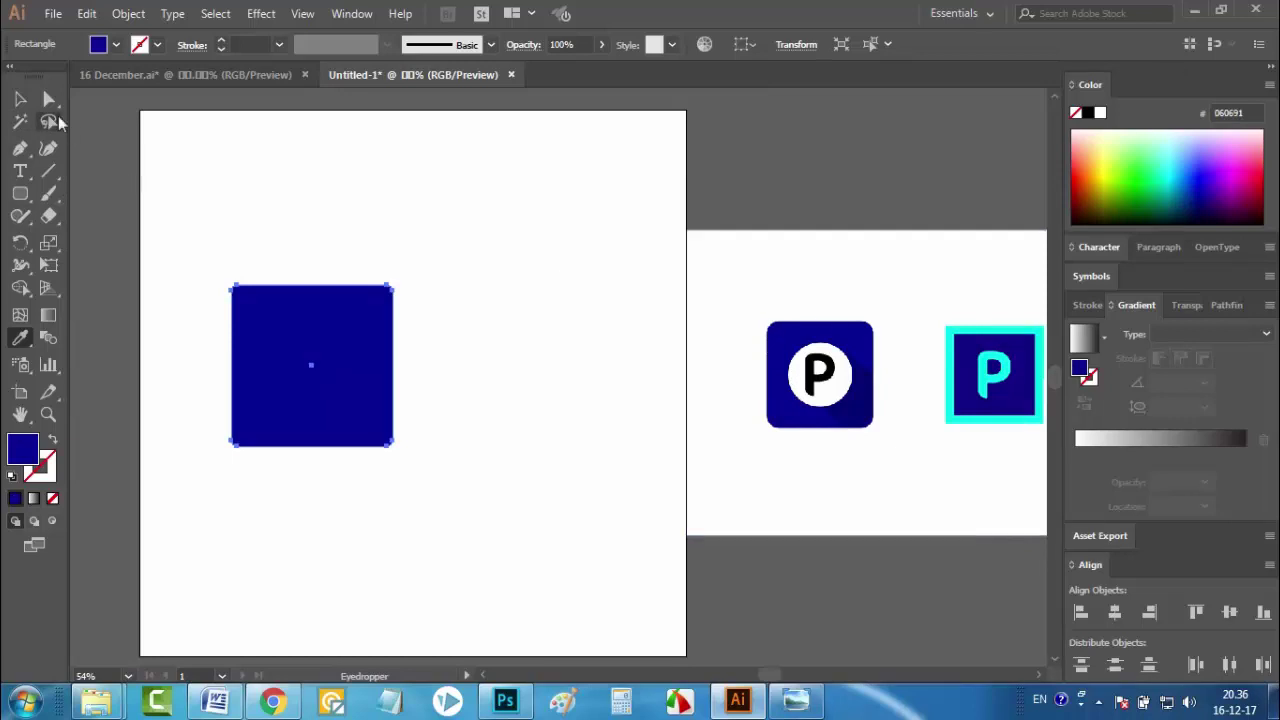
left_click(48, 99)
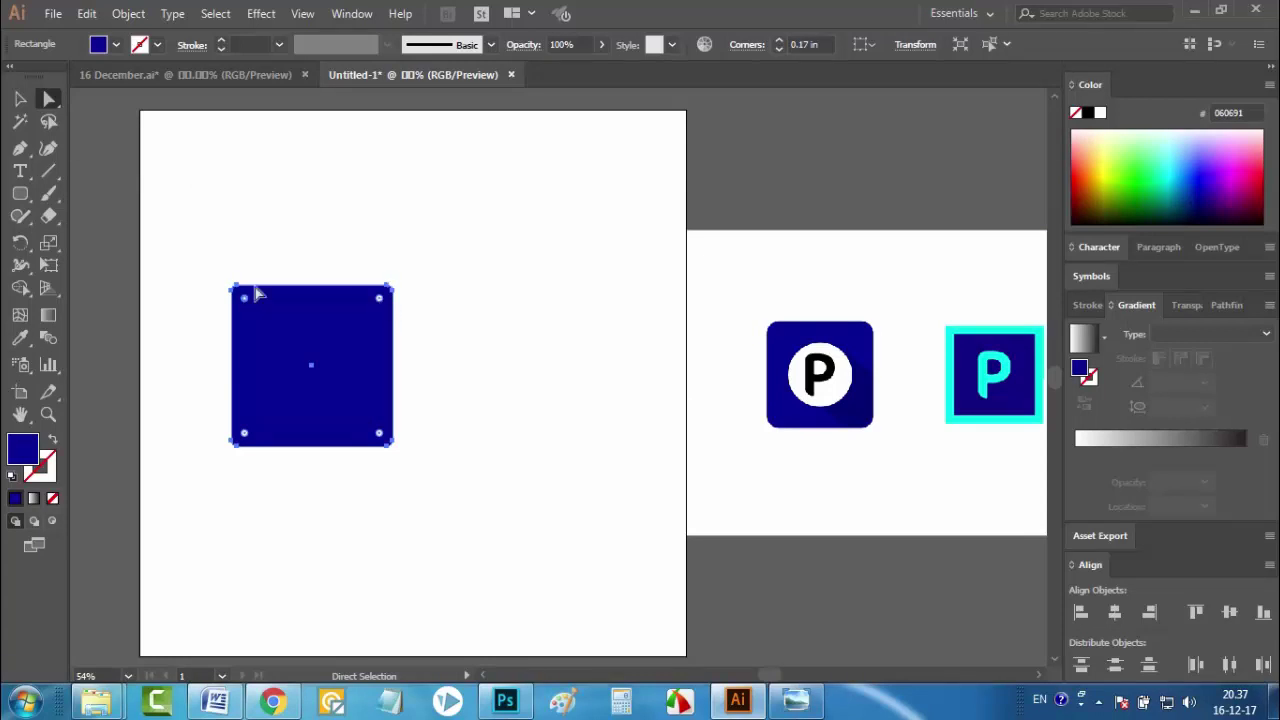
Round the square's corners to 0.64 in with the live-corner widget
left_click(166, 314)
left_click(286, 309)
left_click_drag(245, 302, 252, 318)
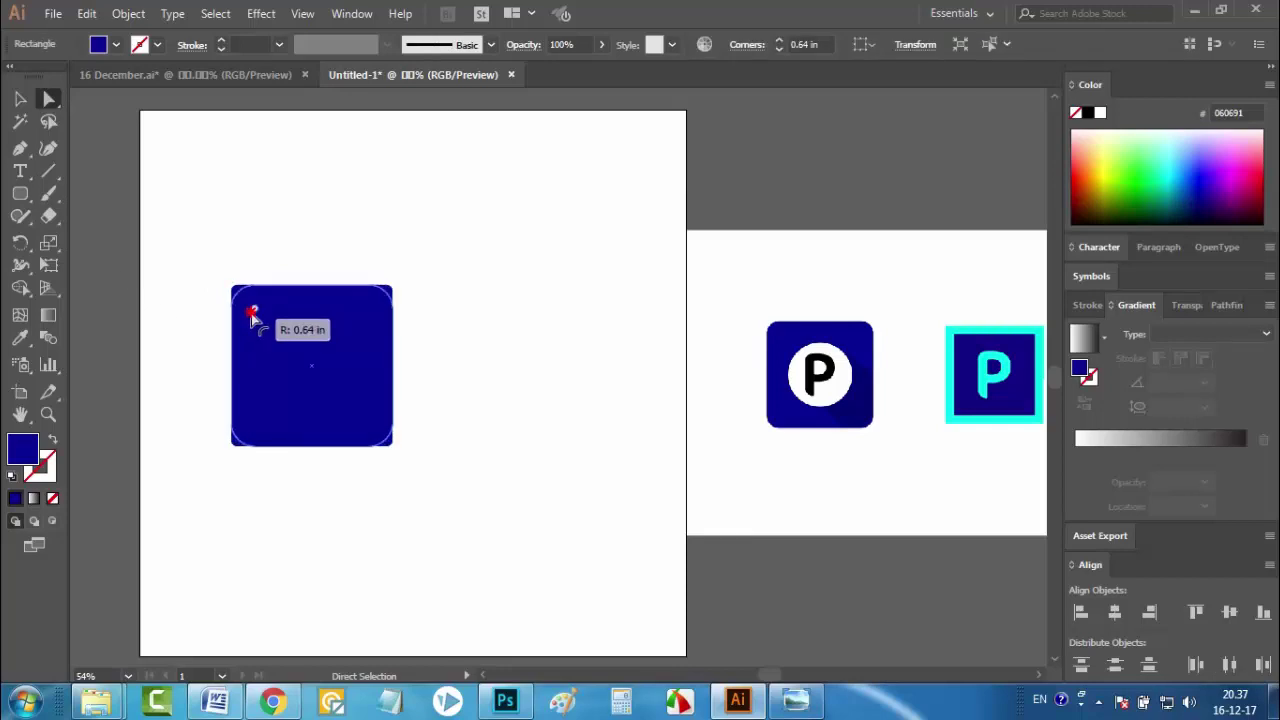
left_click_drag(253, 318, 252, 319)
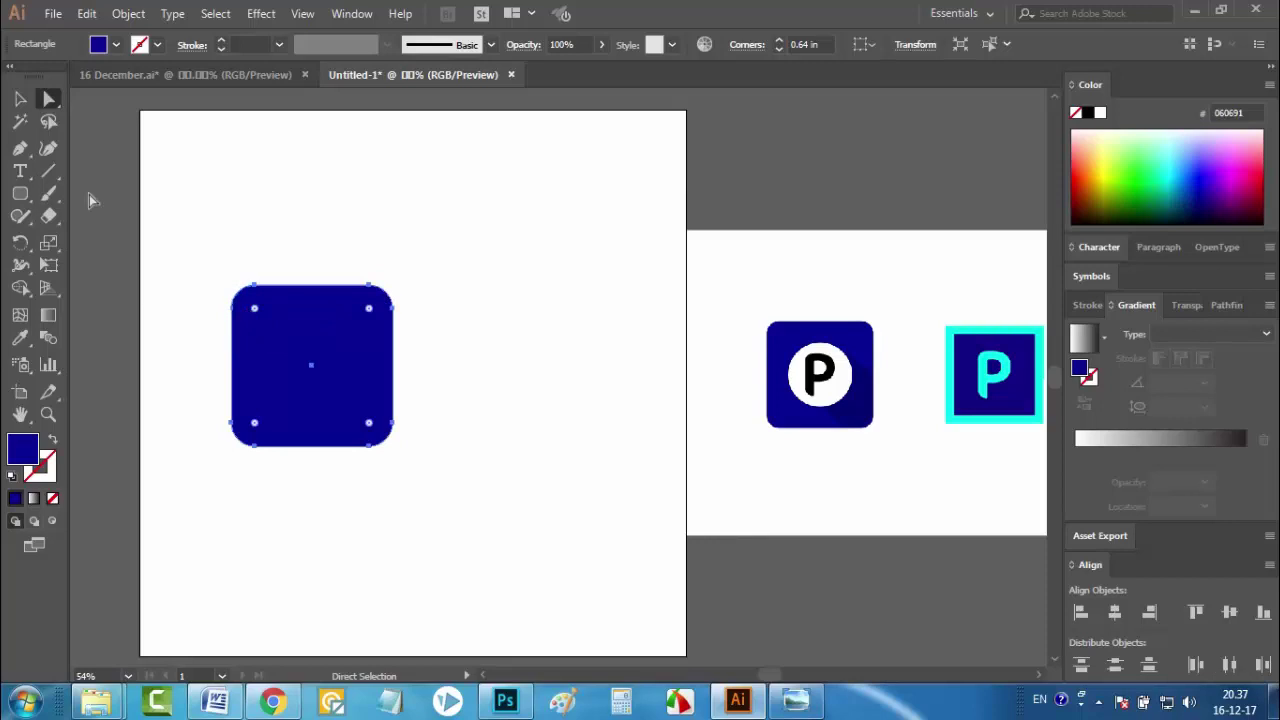
Move the rounded square toward the artboard's centre and enlarge it around its centre
left_click(20, 98)
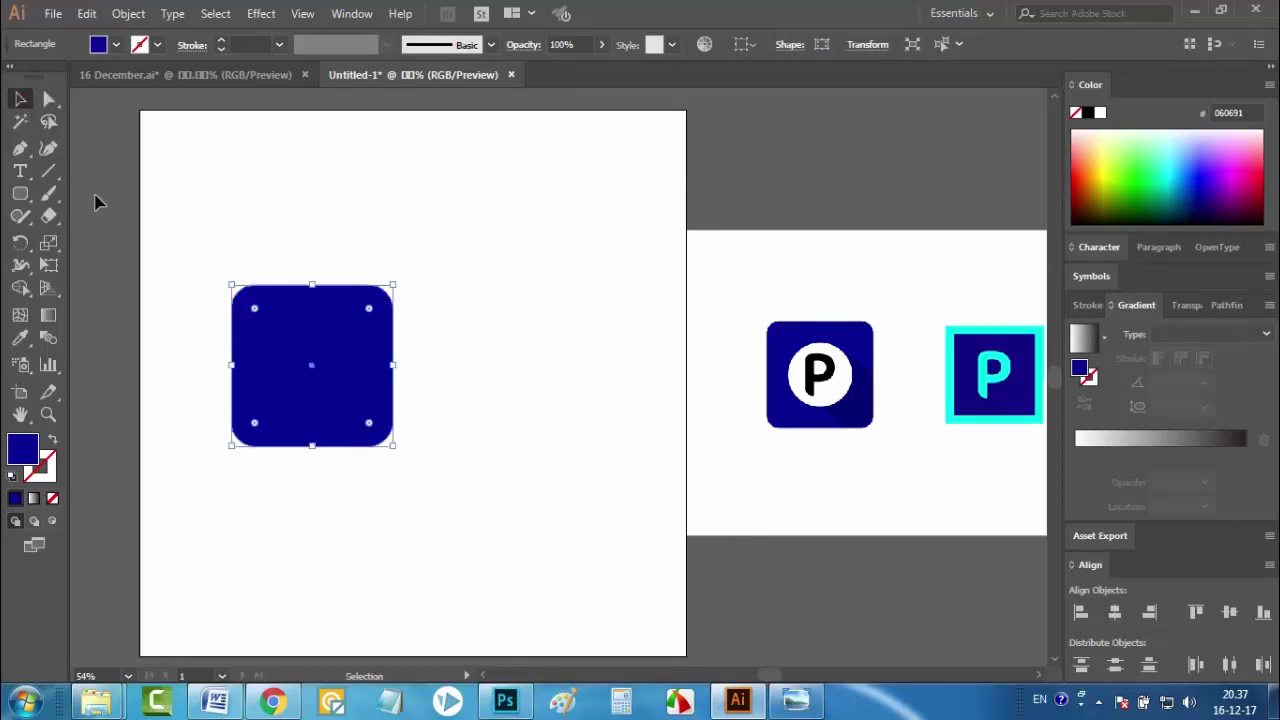
left_click(138, 244)
left_click_drag(286, 363, 367, 366)
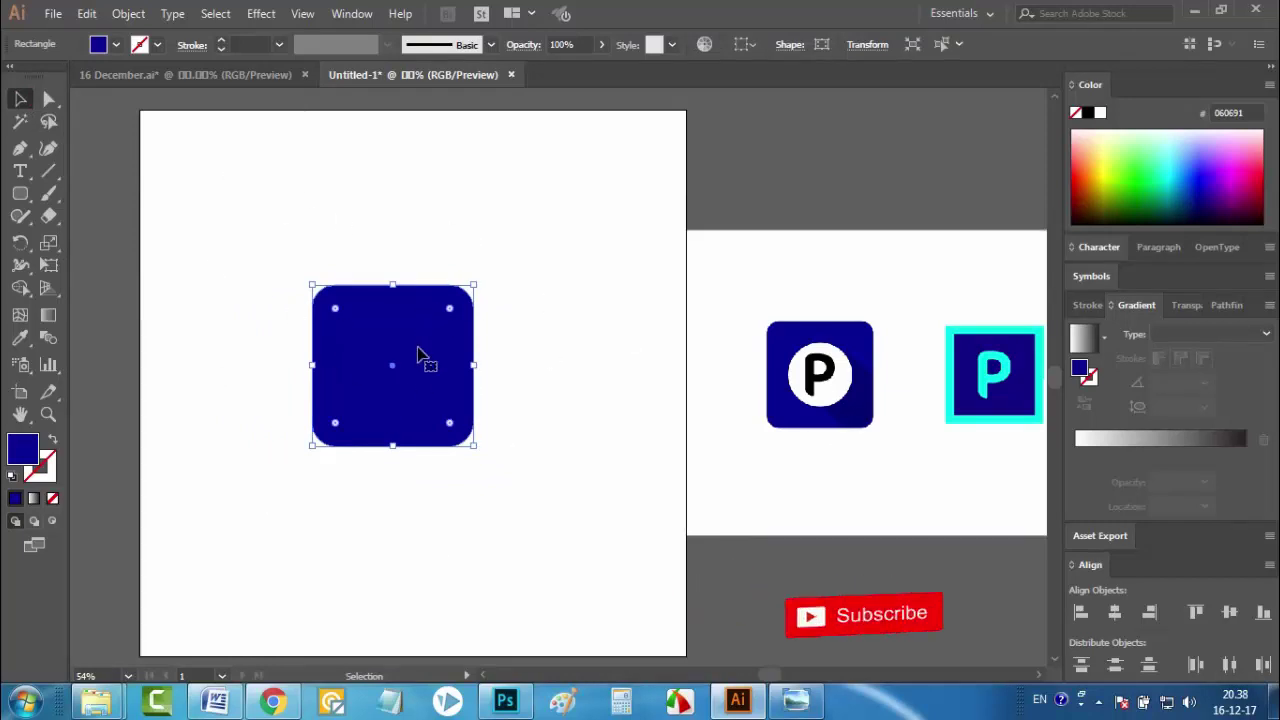
left_click_drag(439, 400, 462, 425)
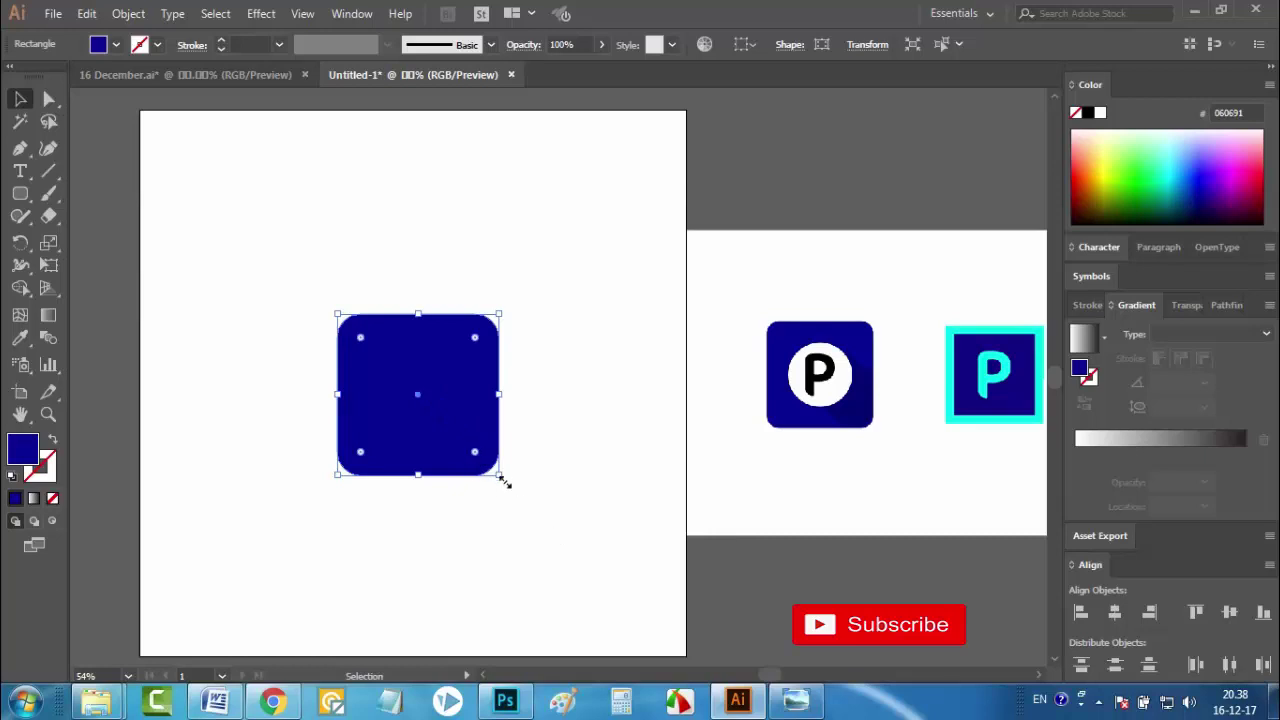
left_click_drag(504, 478, 571, 526)
left_click(618, 545)
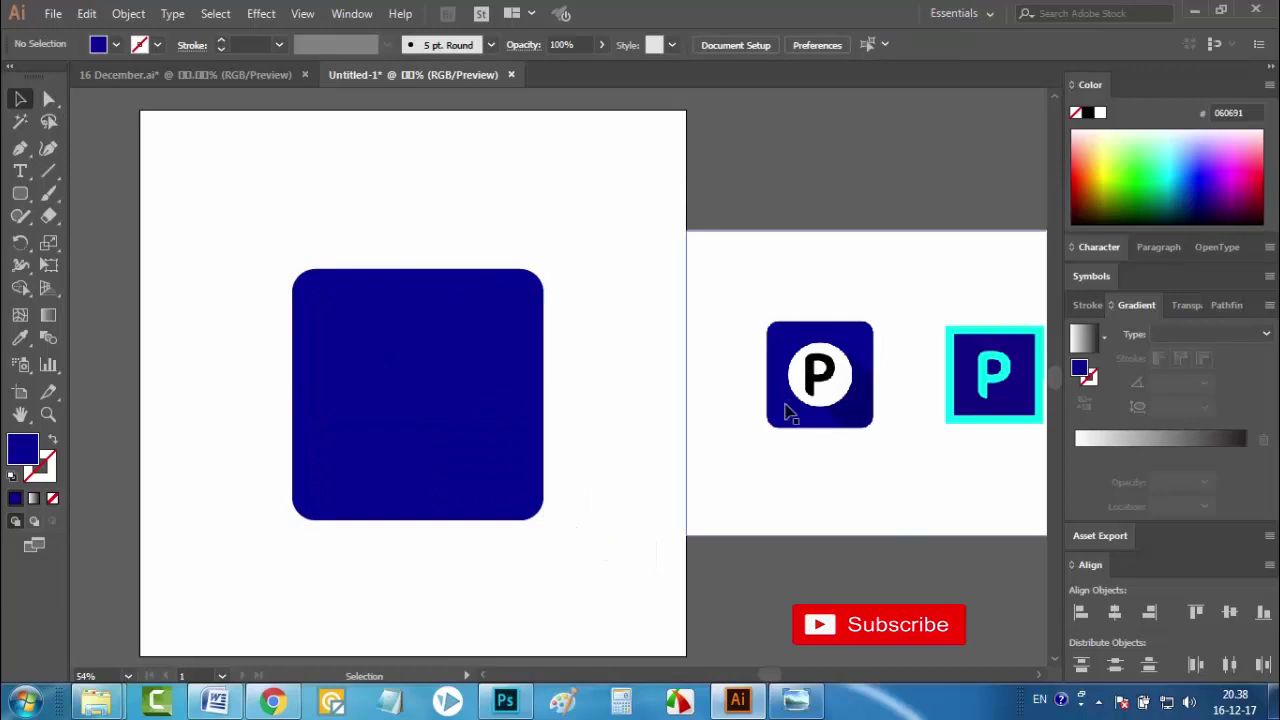
left_click(18, 195)
left_click_drag(14, 200, 113, 237)
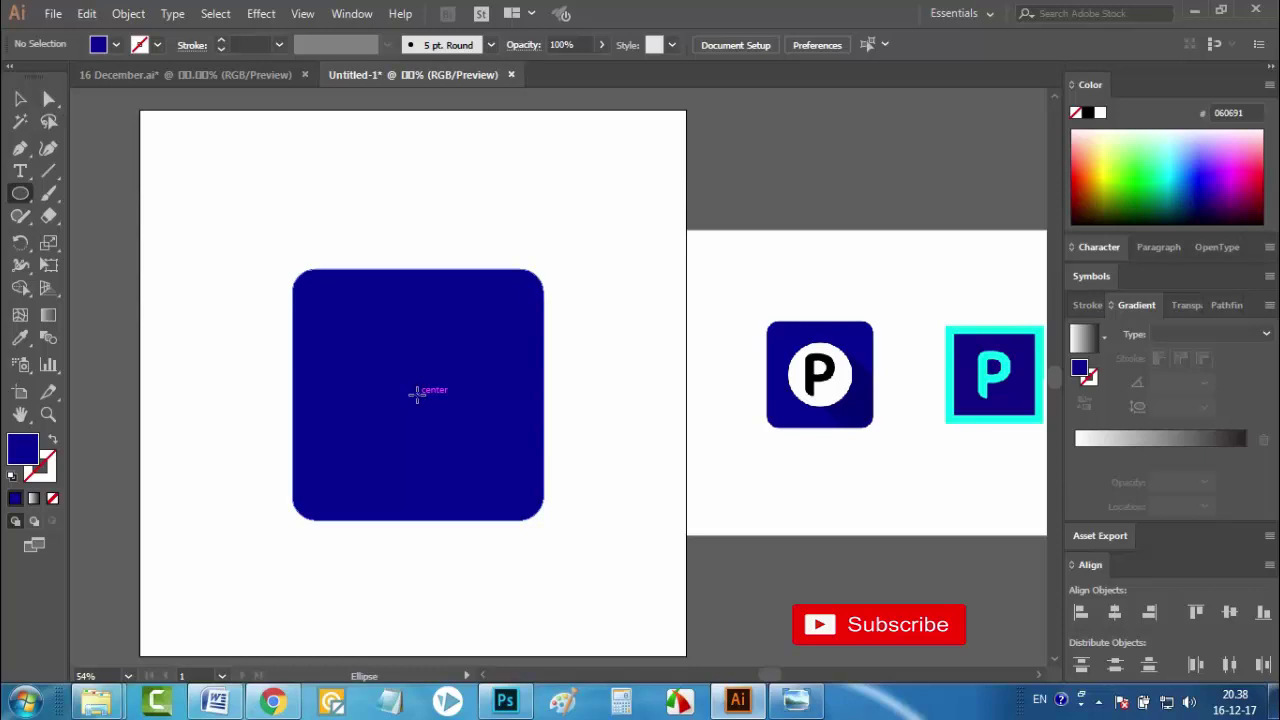
Draw a circle from the square's centre, fill it white, and enlarge it to about 4.63 in
left_click_drag(417, 394, 468, 459)
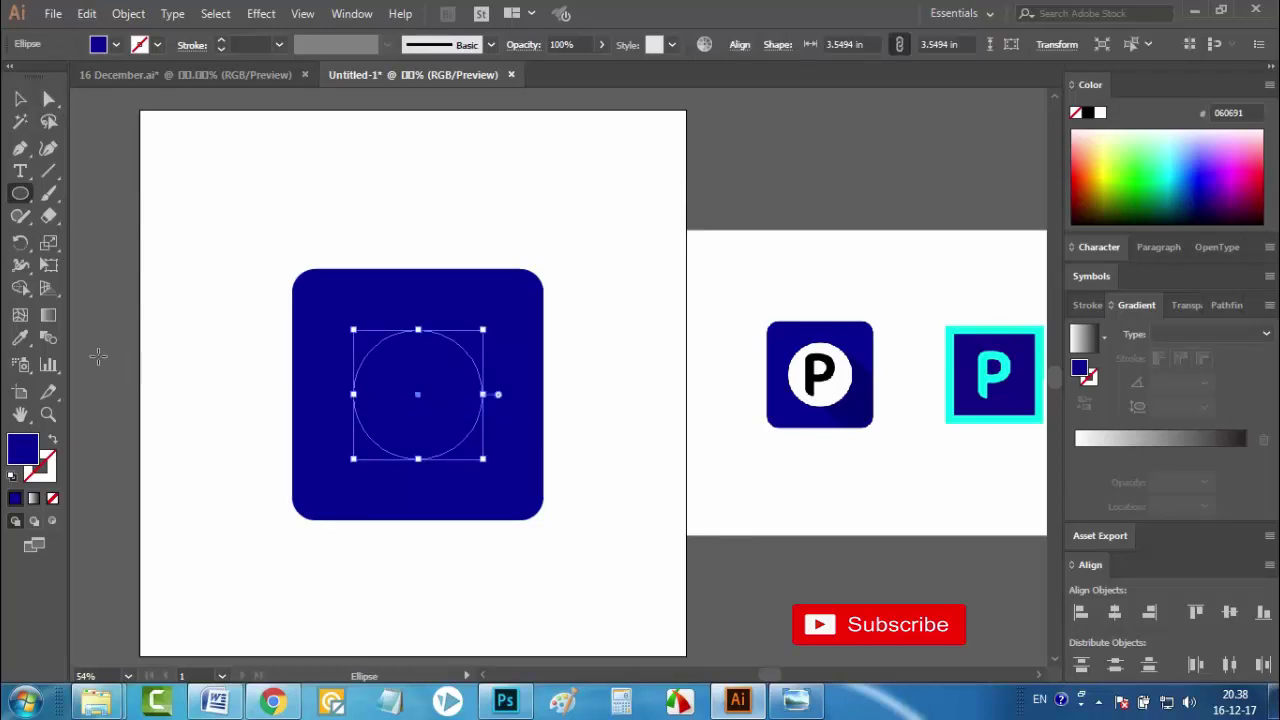
left_click(20, 339)
left_click(212, 184)
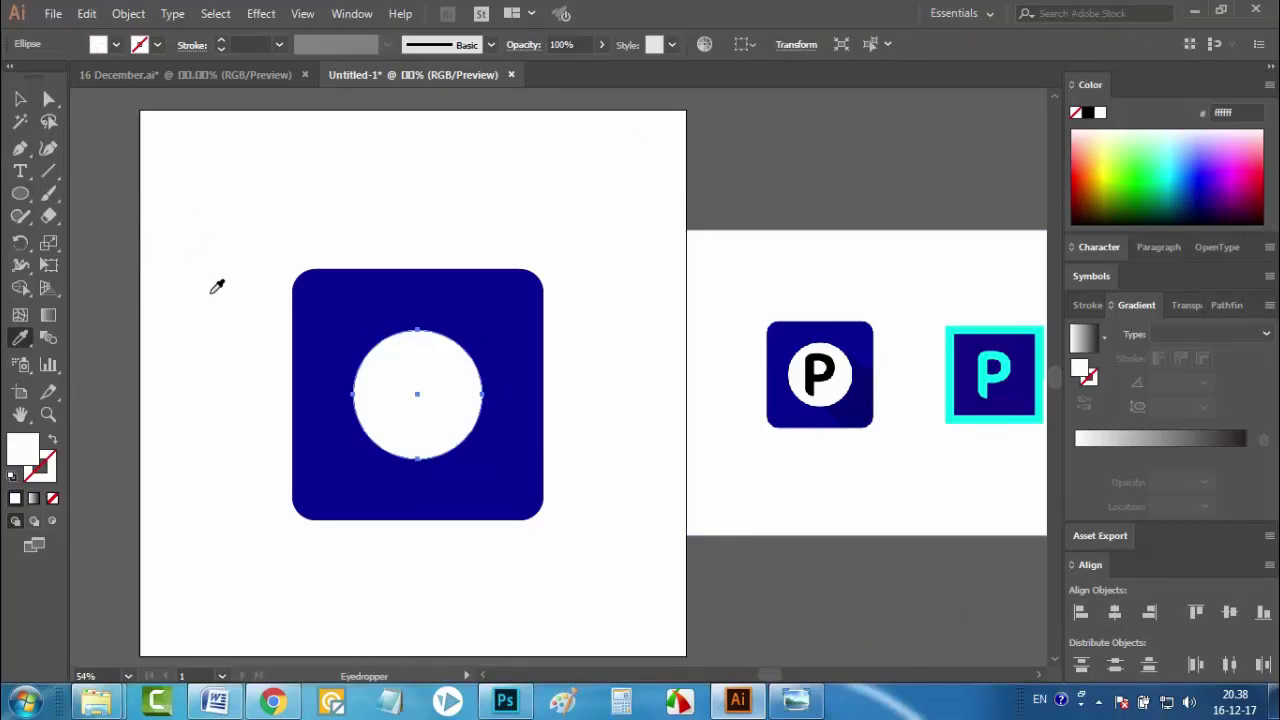
left_click(19, 98)
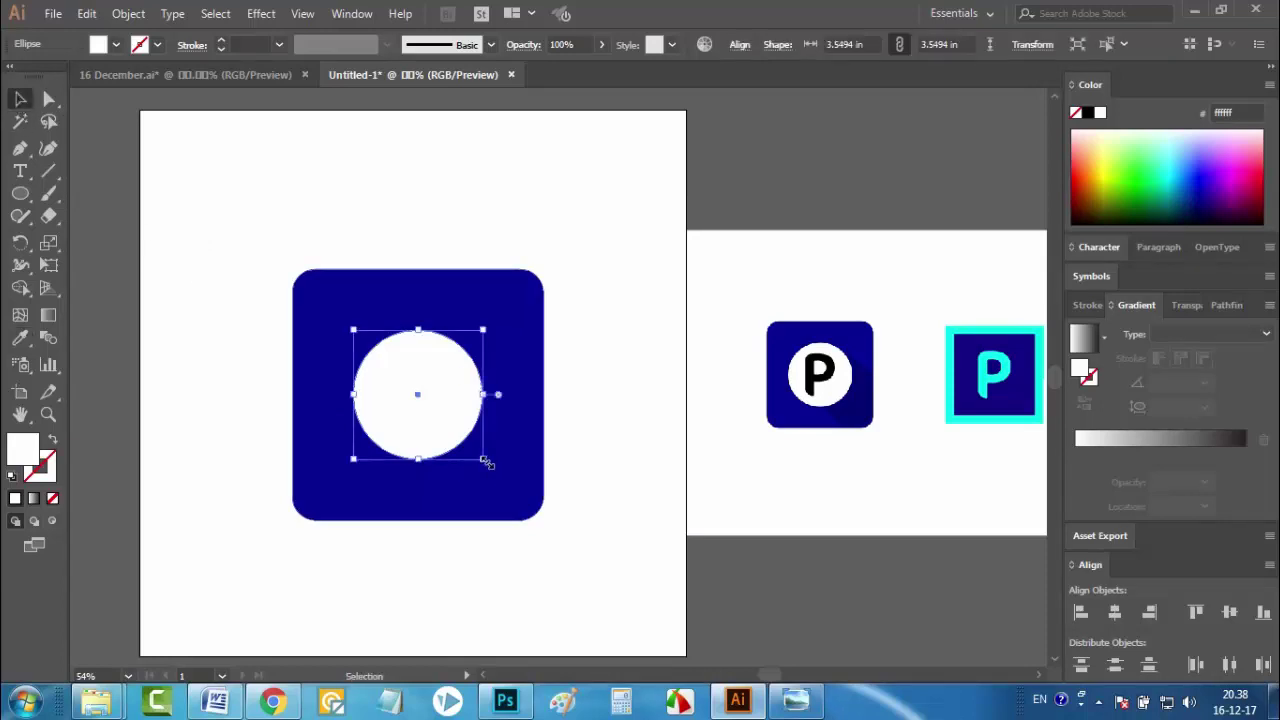
left_click_drag(486, 462, 512, 487)
left_click(497, 534)
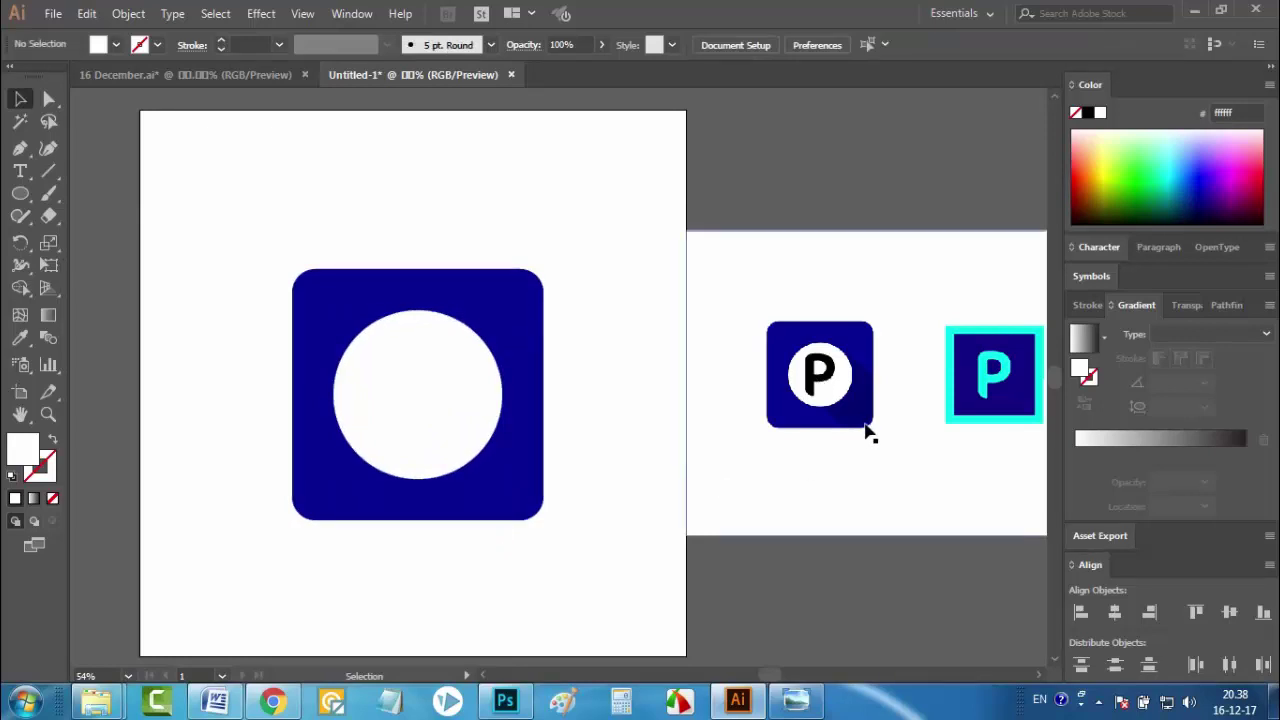
left_click_drag(846, 406, 806, 410)
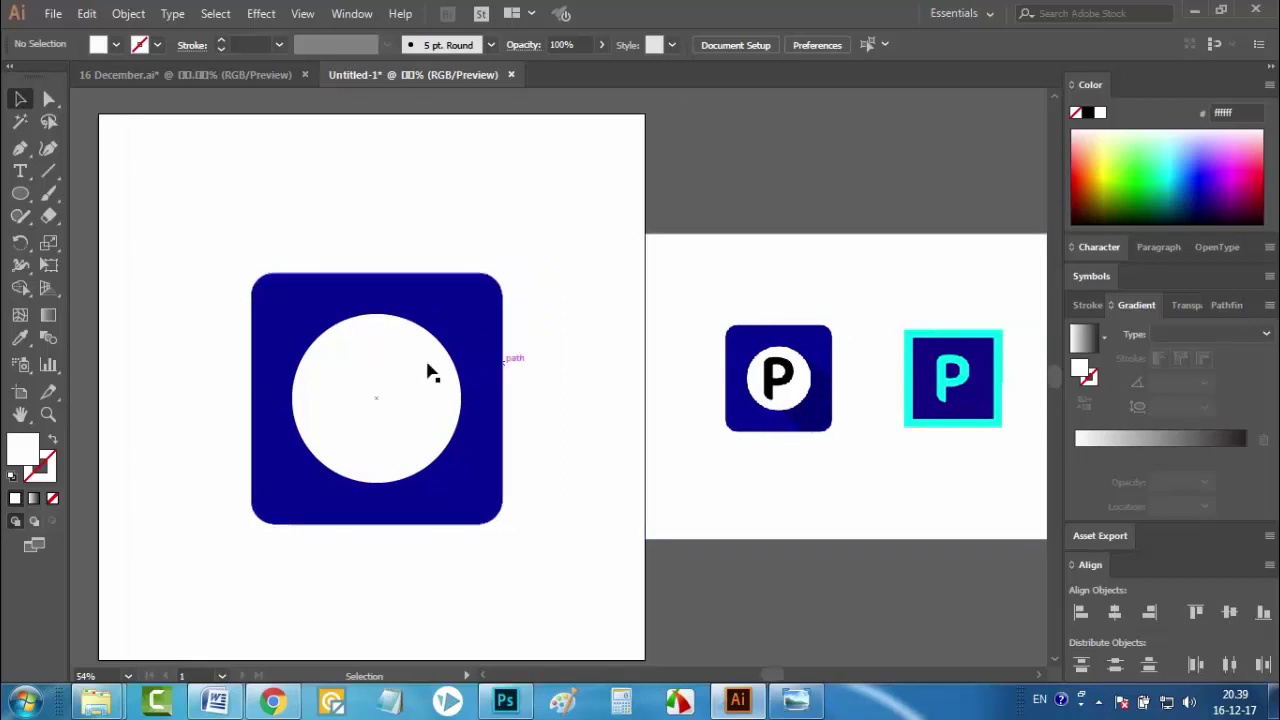
With the Pen tool, run a path from the circle's lower edge to the square's bottom-right corner
left_click(20, 148)
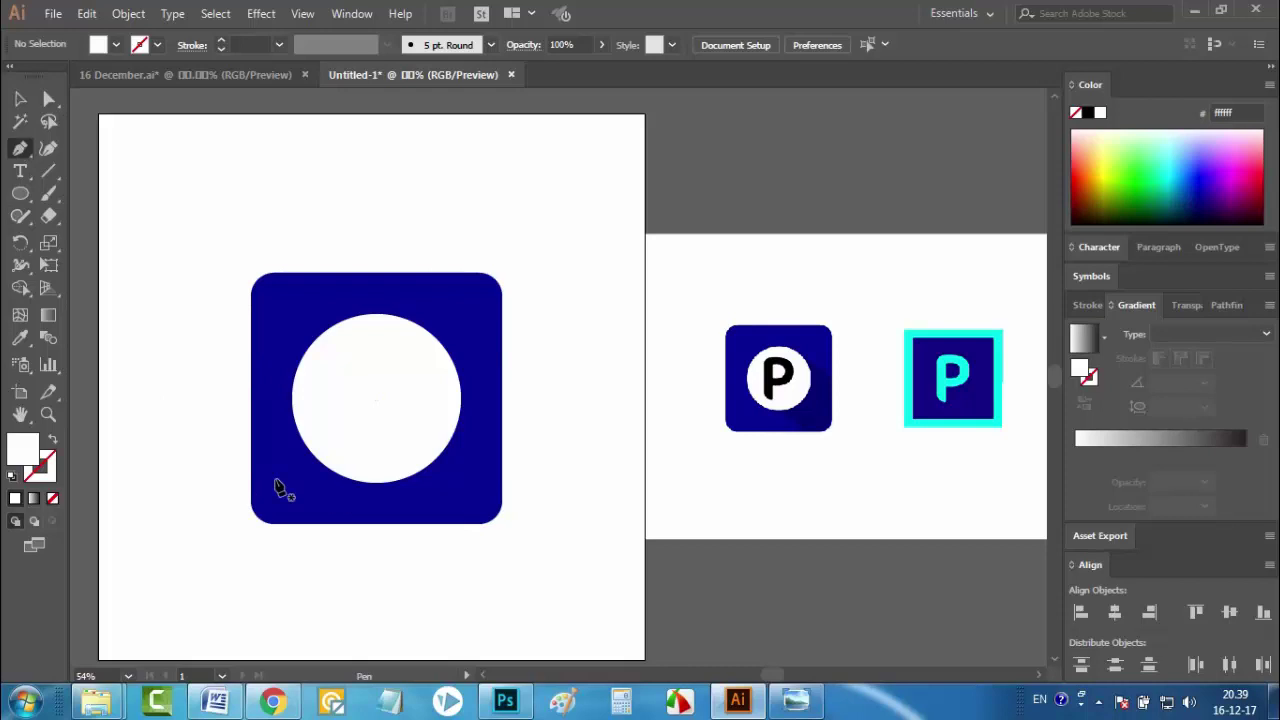
left_click(340, 462)
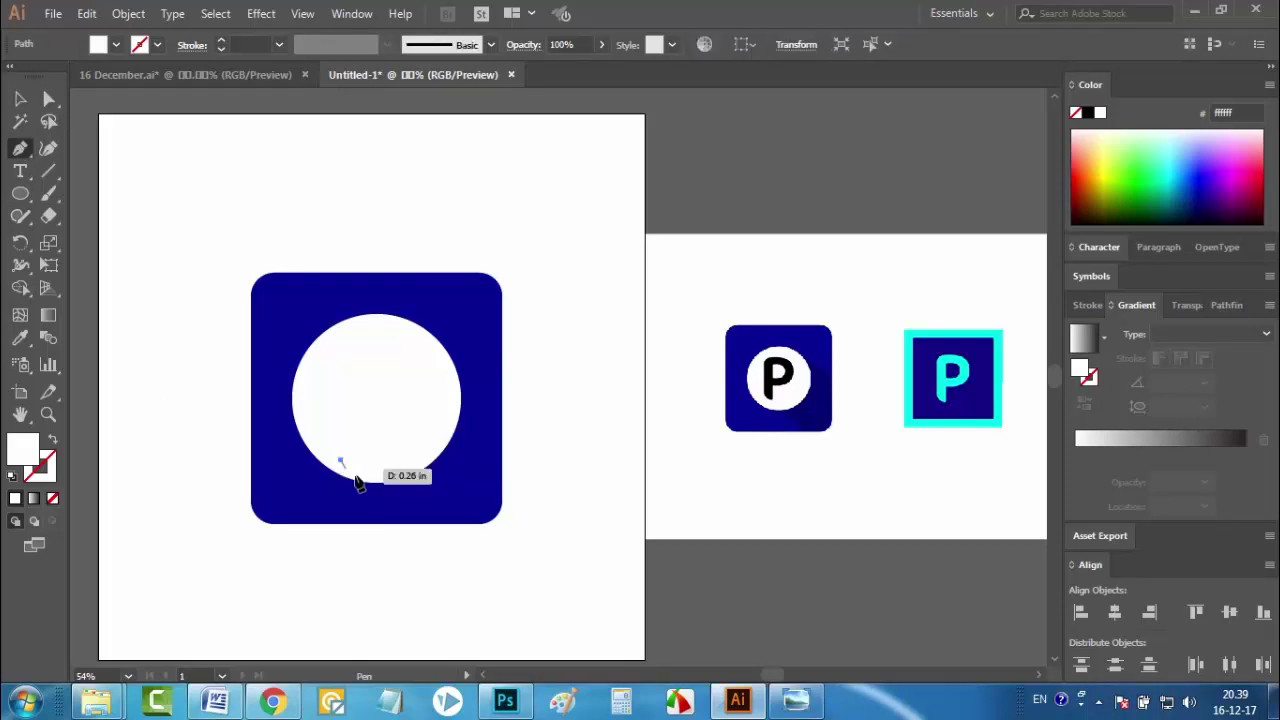
left_click(433, 522)
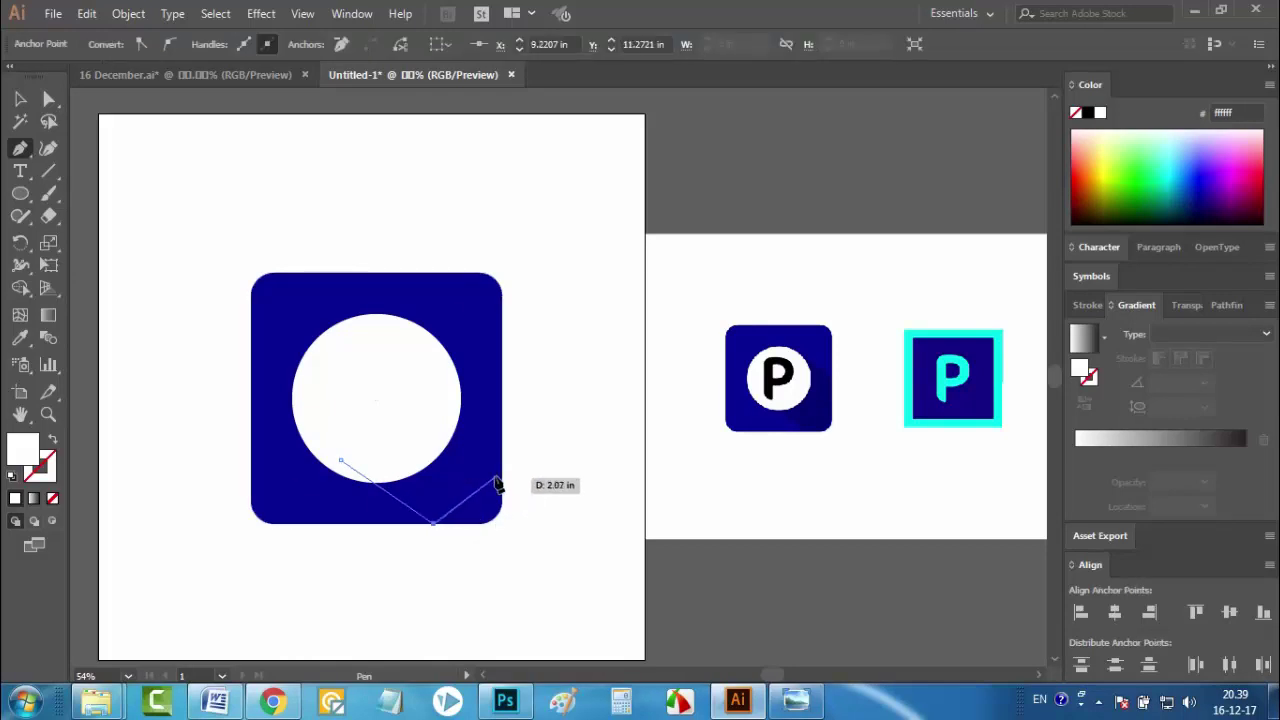
left_click_drag(502, 462, 504, 366)
key("ctrl+z")
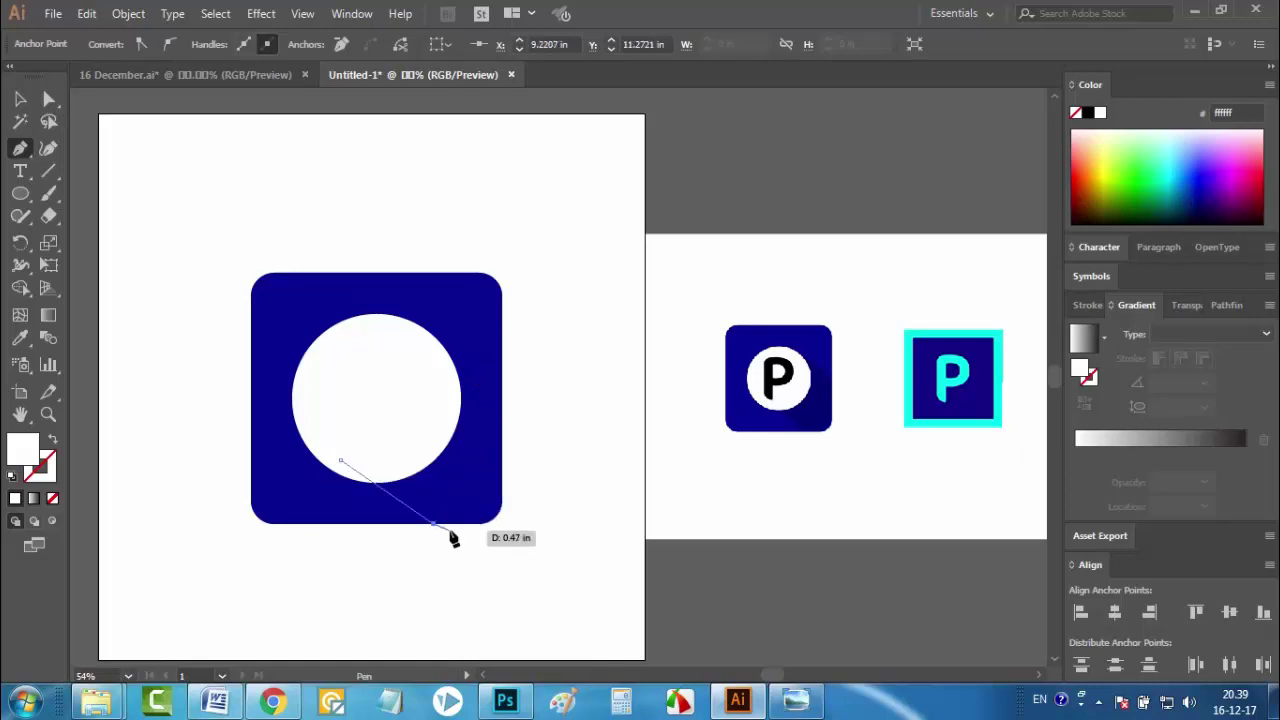
left_click_drag(484, 523, 497, 447)
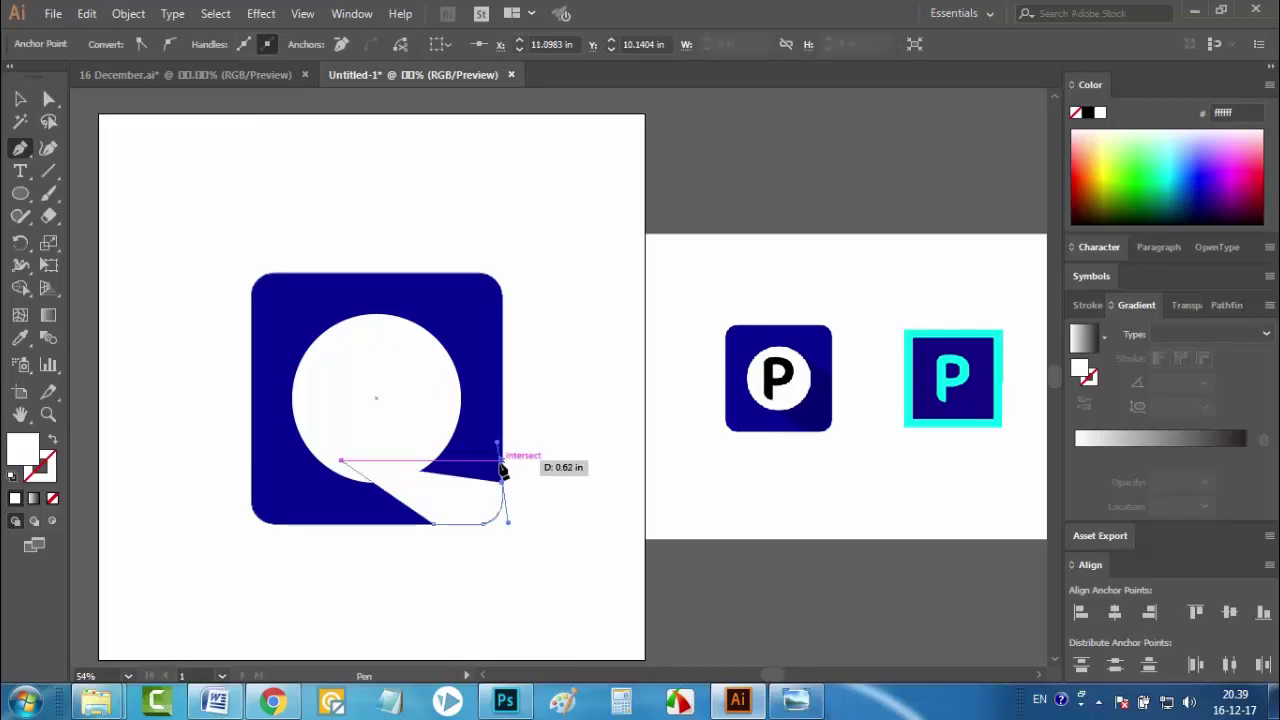
left_click(501, 482)
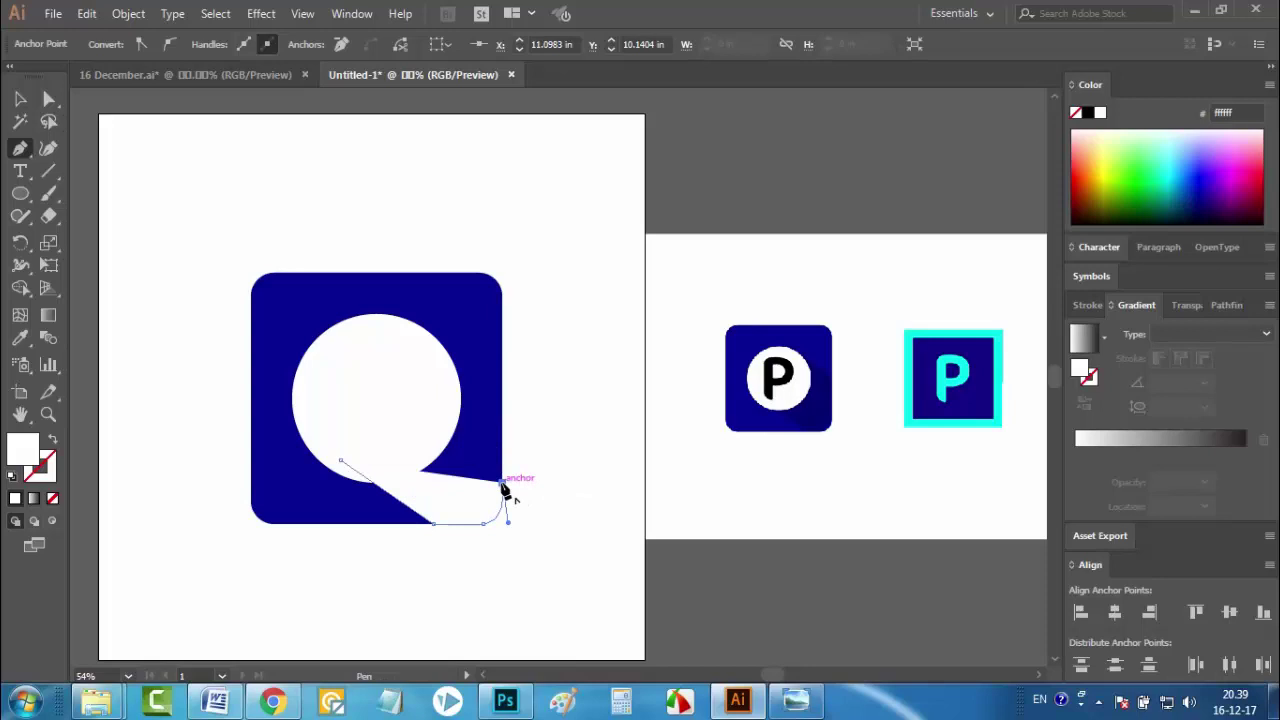
Add anchors on the square's right edge and at the circle, then close the shadow path
left_click(503, 486, "ctrl")
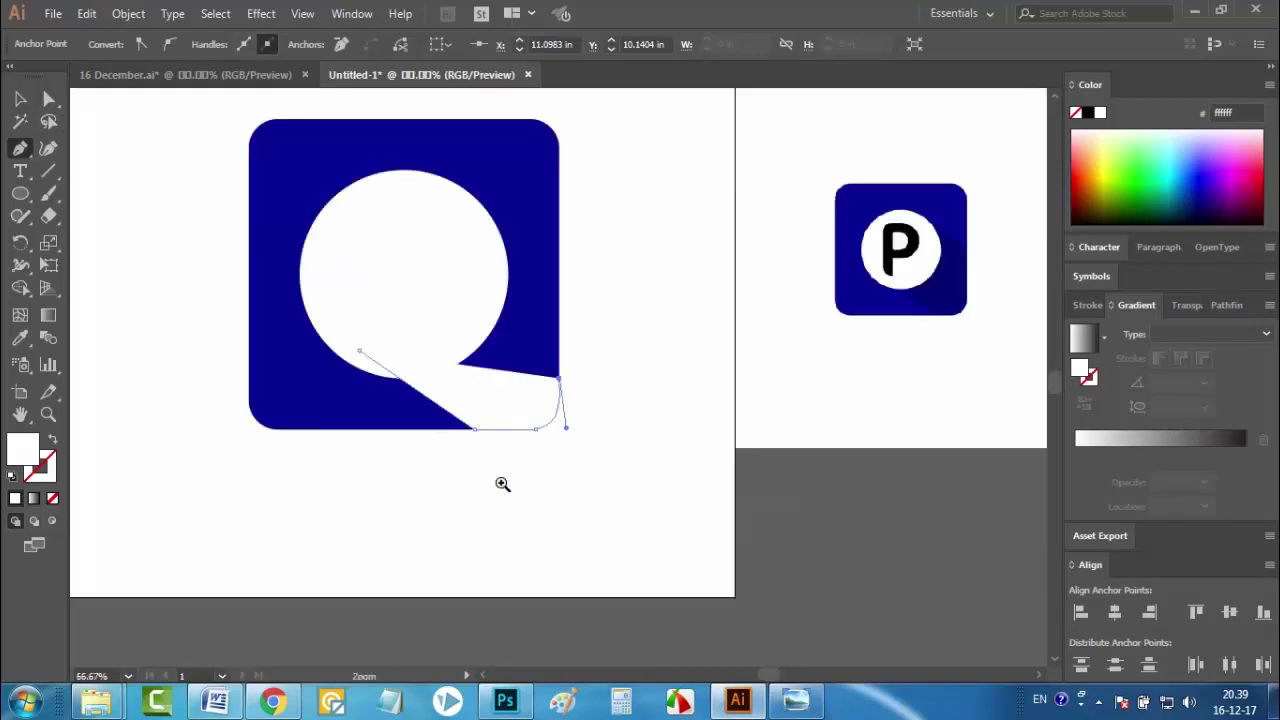
left_click_drag(486, 334, 503, 494)
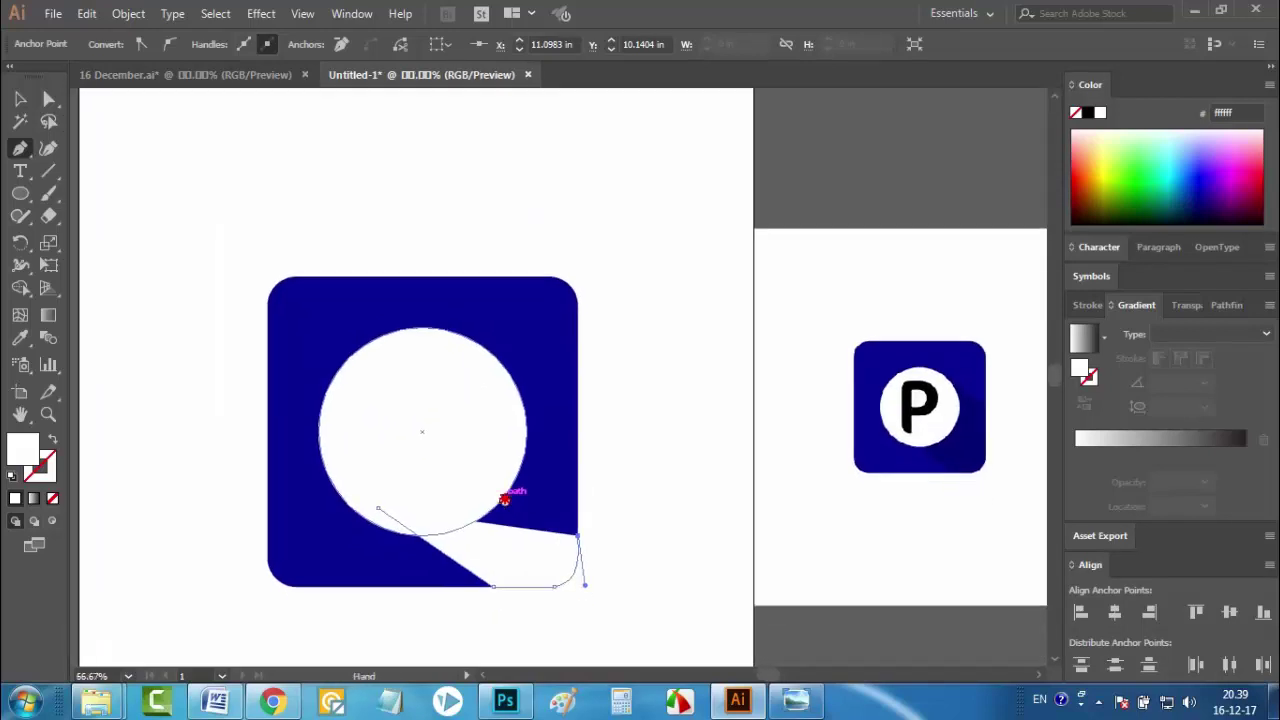
left_click(577, 466)
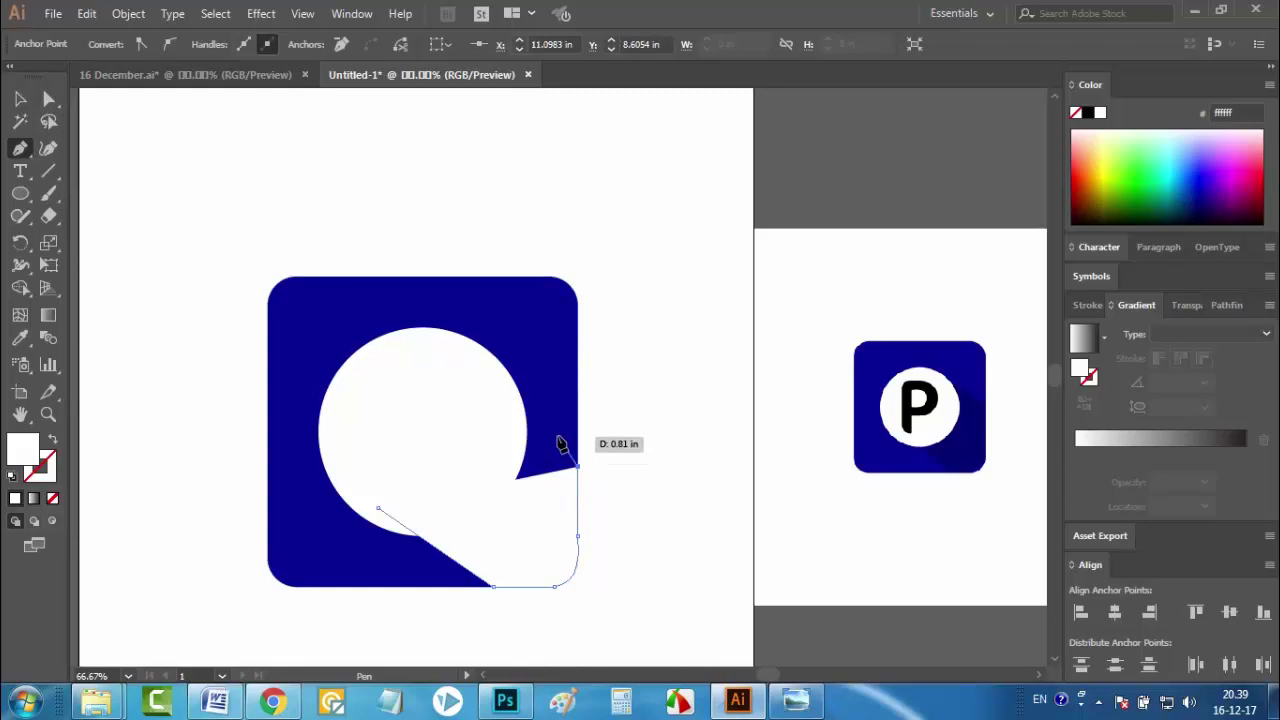
left_click(497, 384)
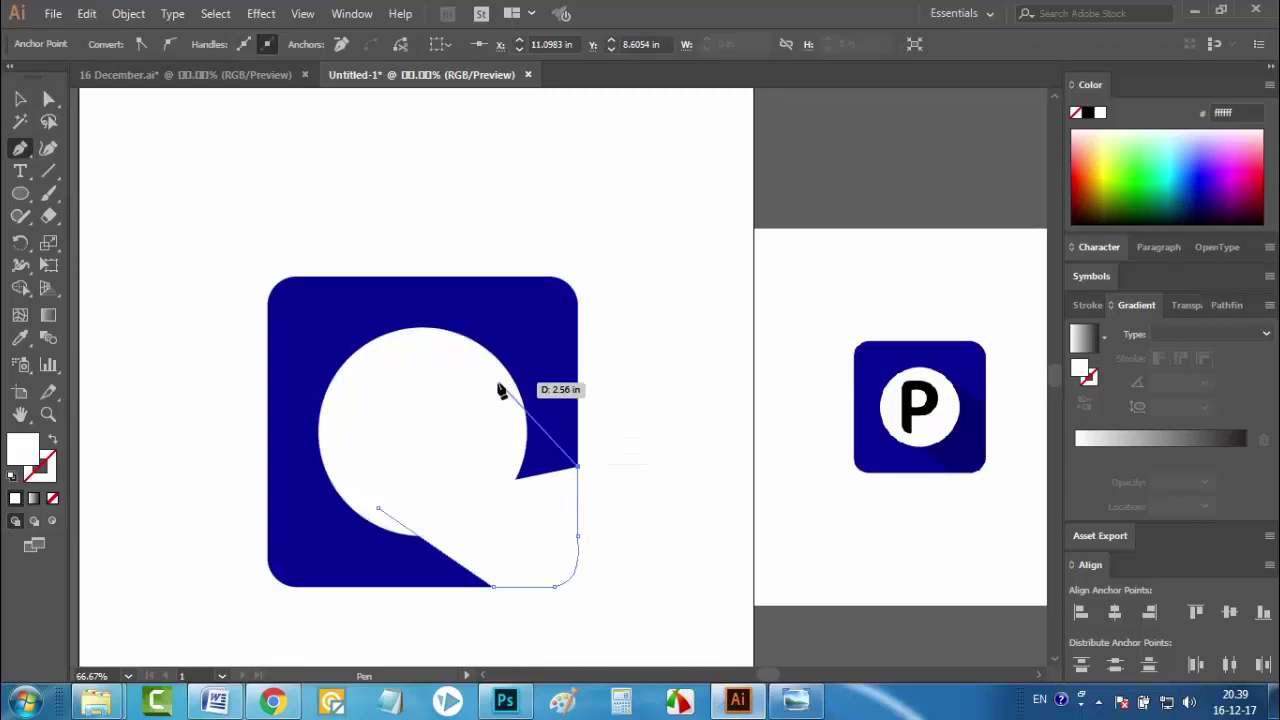
left_click(378, 508)
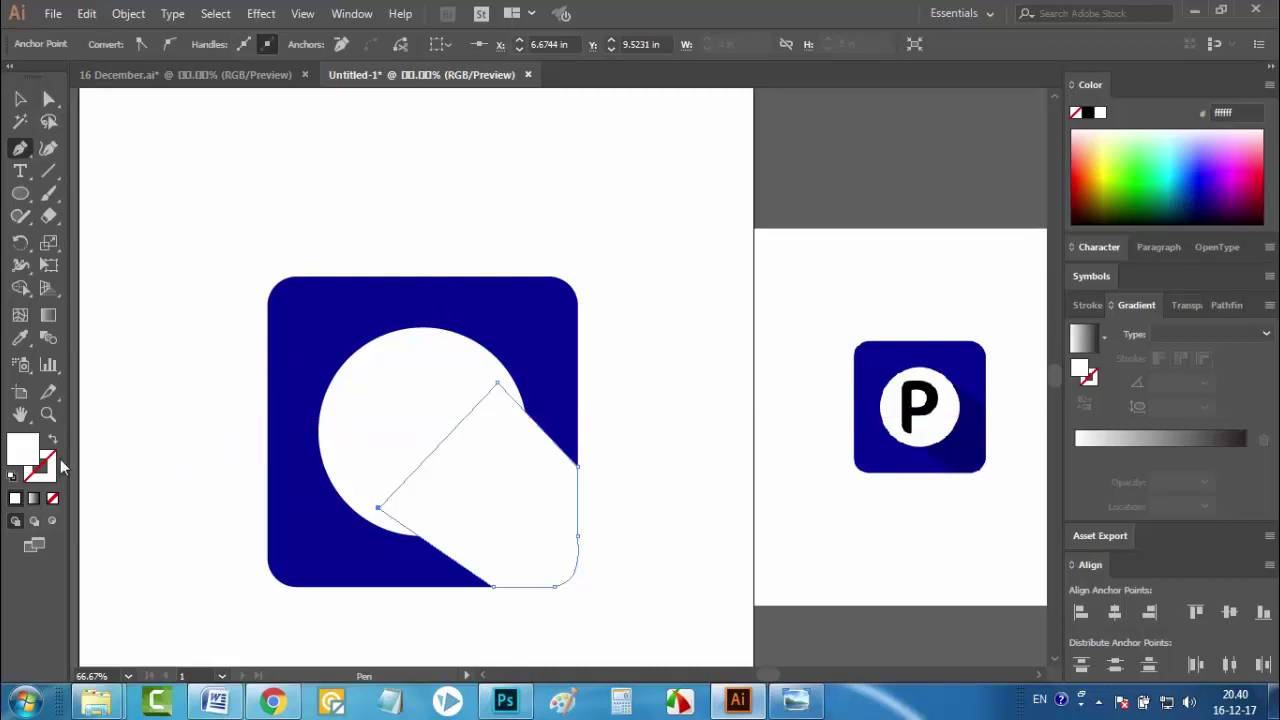
Fill the diagonal shape with the background blue, darkened to navy 050566
left_click(20, 338)
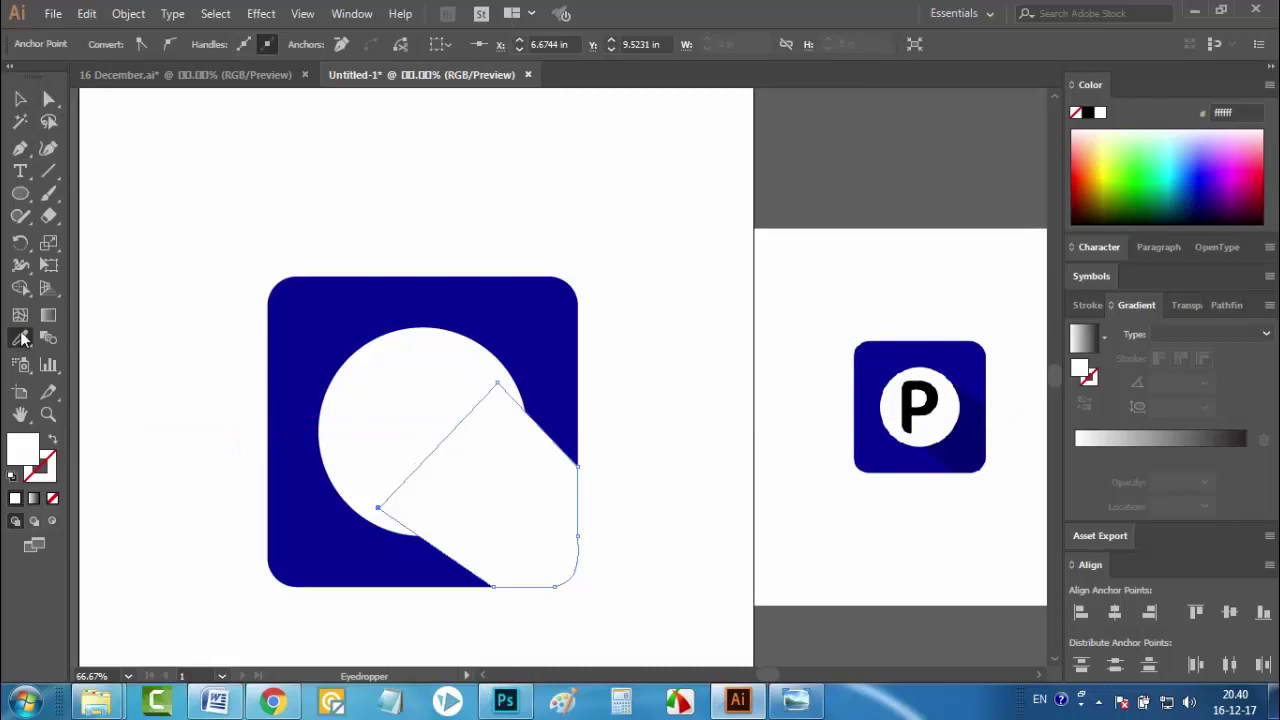
left_click(294, 319)
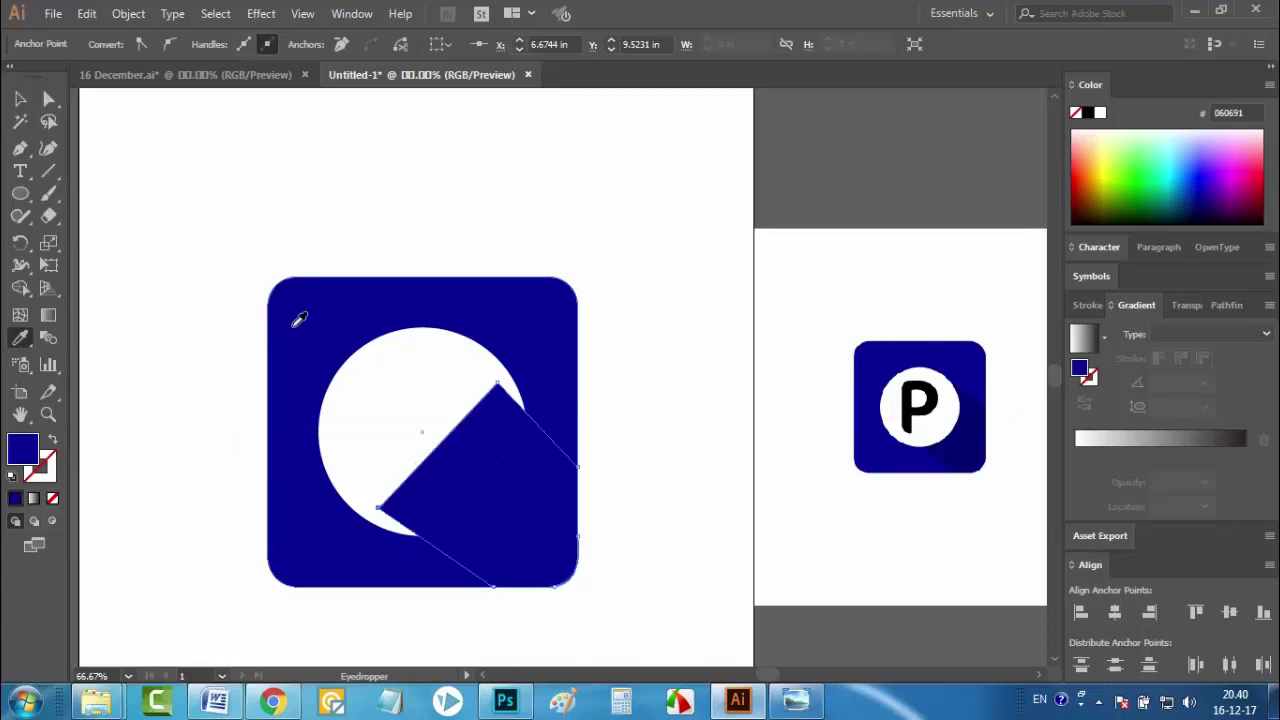
double_click(24, 452)
left_click_drag(624, 188, 769, 104)
left_click_drag(769, 227, 773, 179)
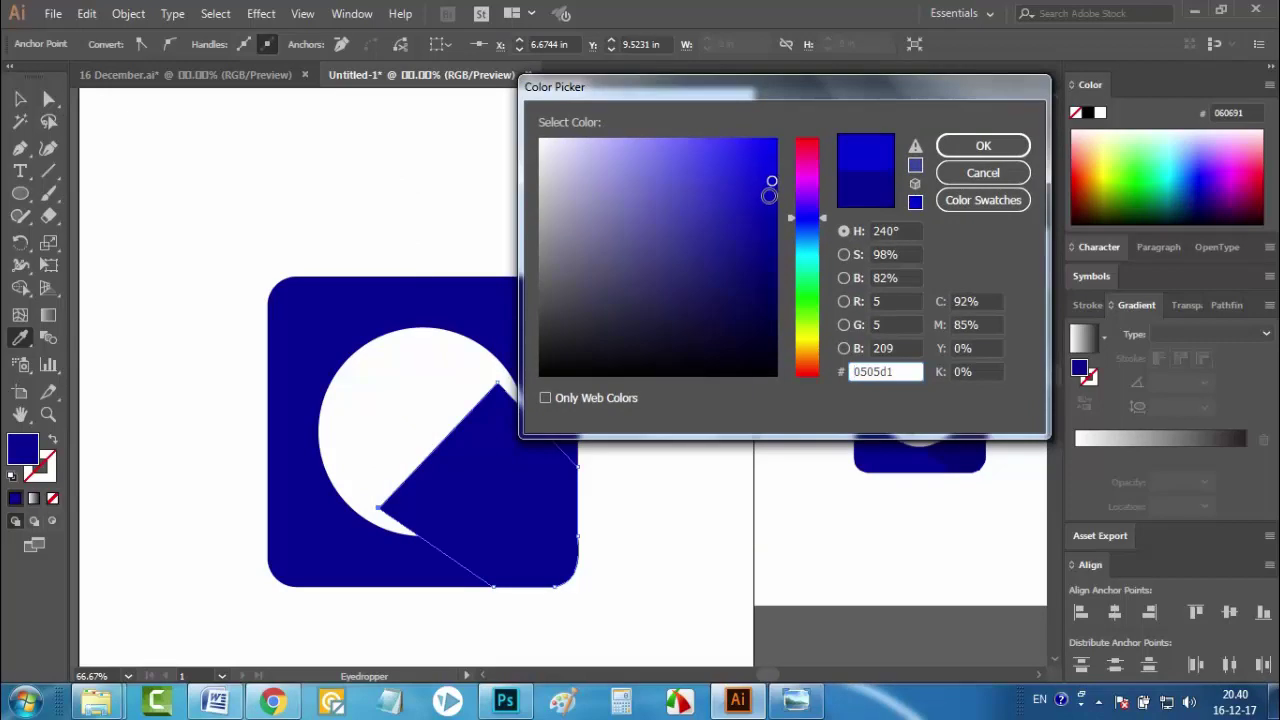
left_click_drag(772, 182, 767, 277)
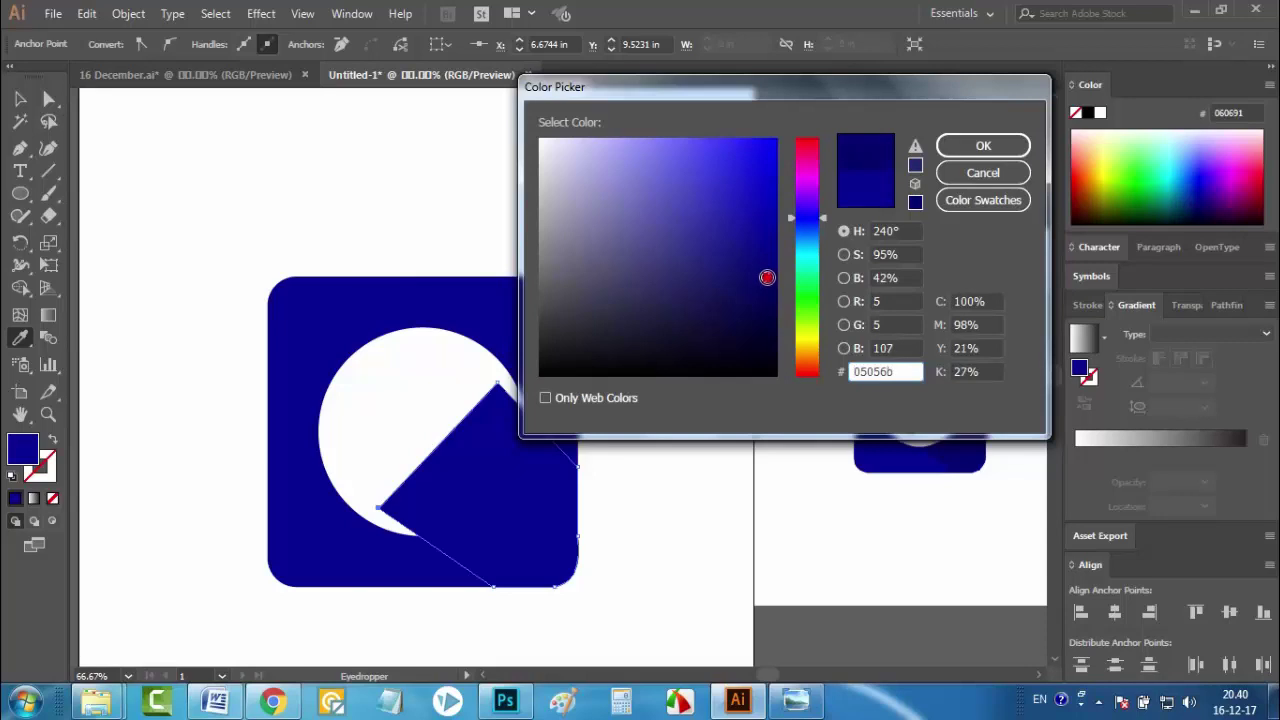
left_click(983, 145)
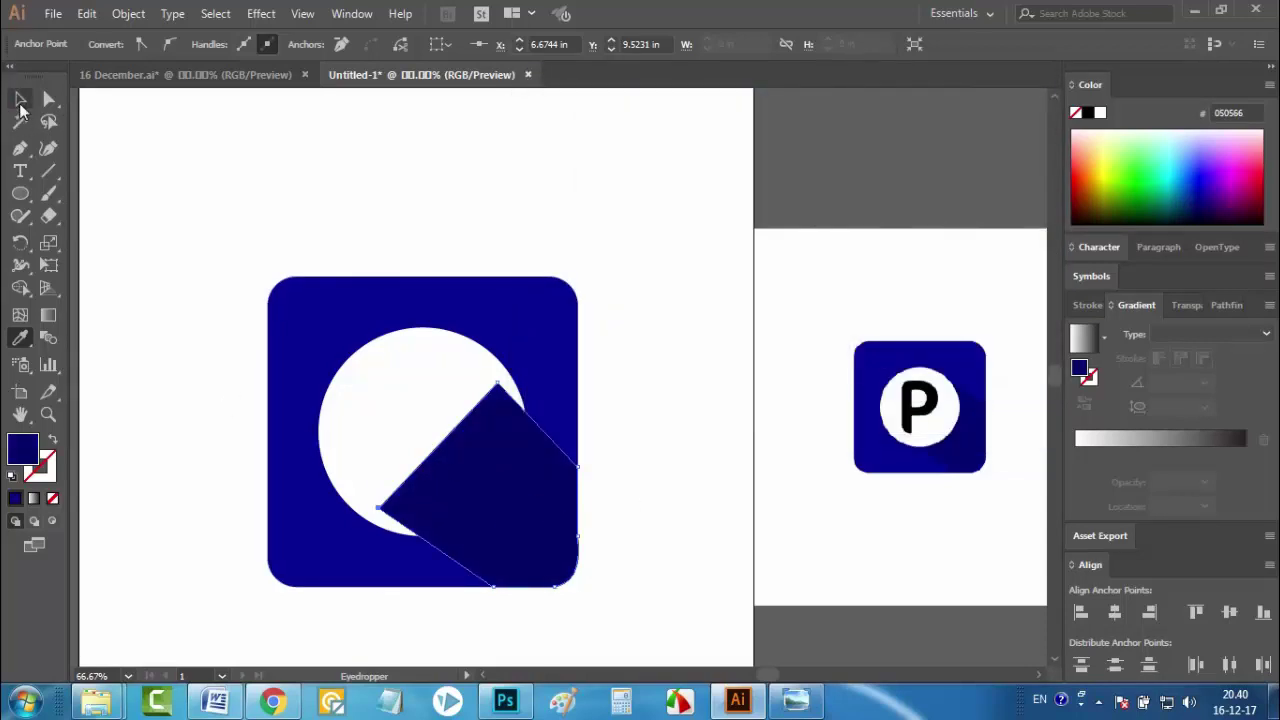
Bring the white circle to the front, in front of the navy shadow
left_click(20, 98)
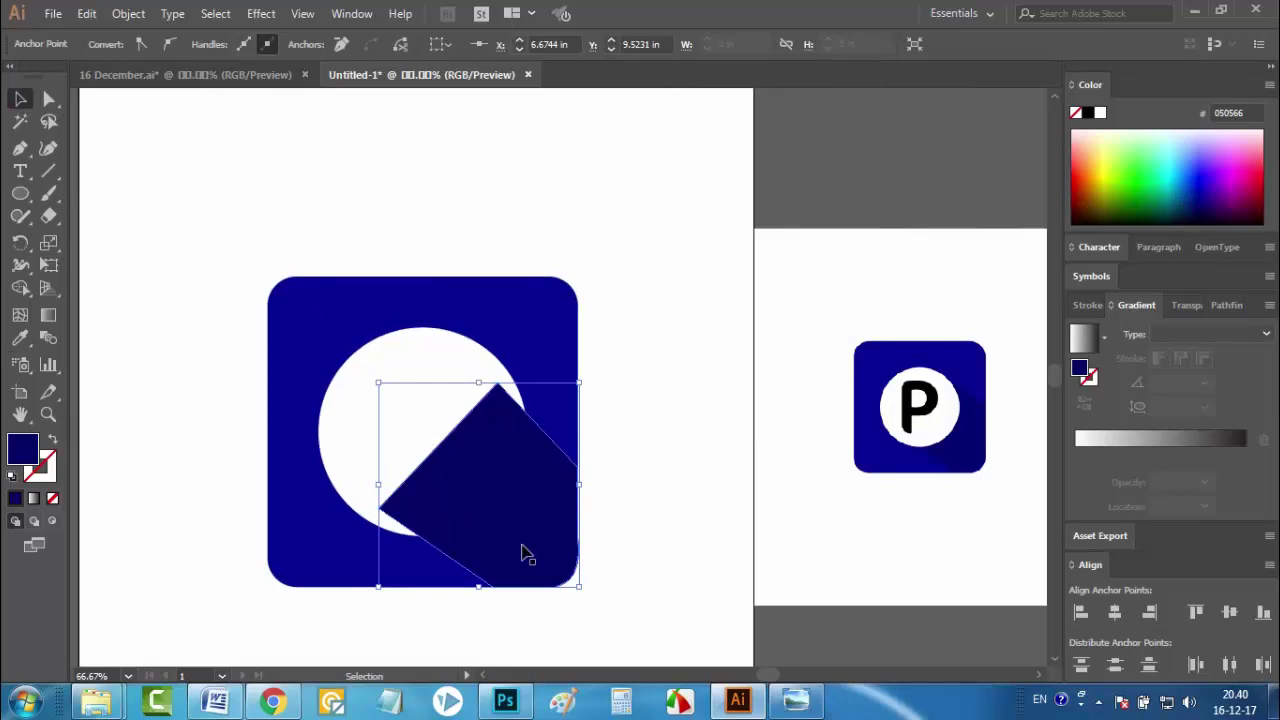
left_click(352, 483)
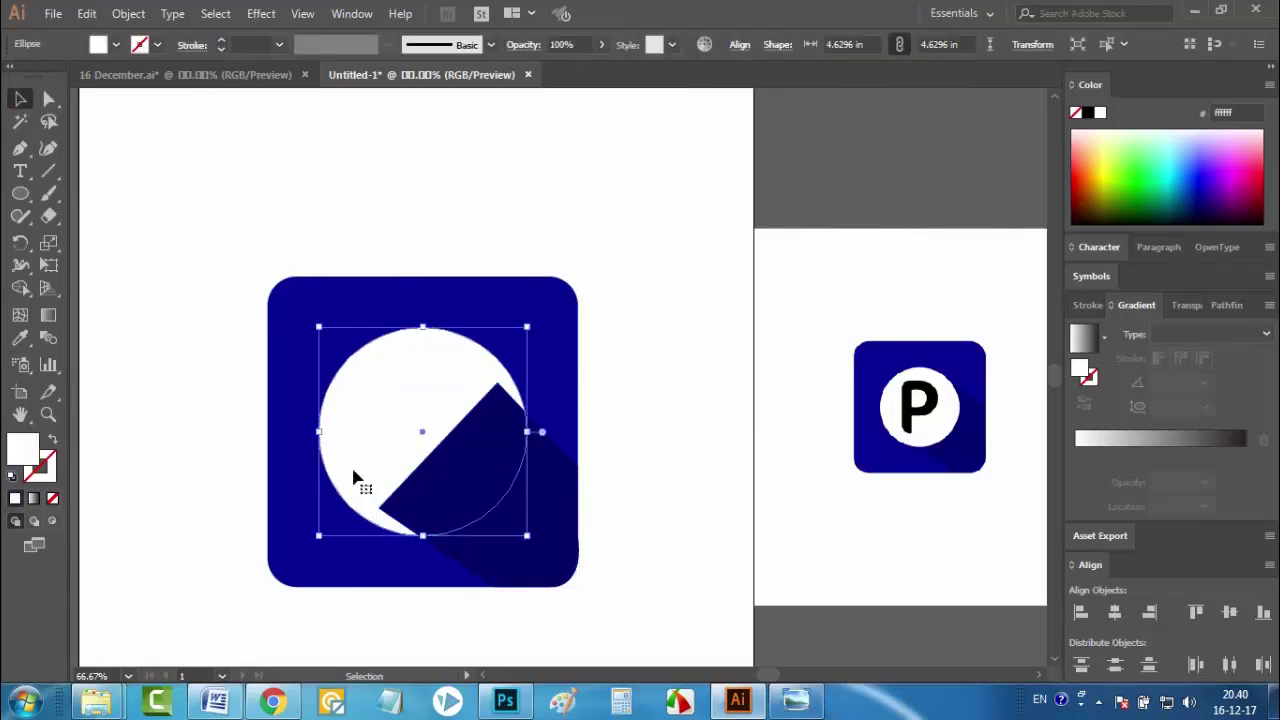
right_click(363, 458)
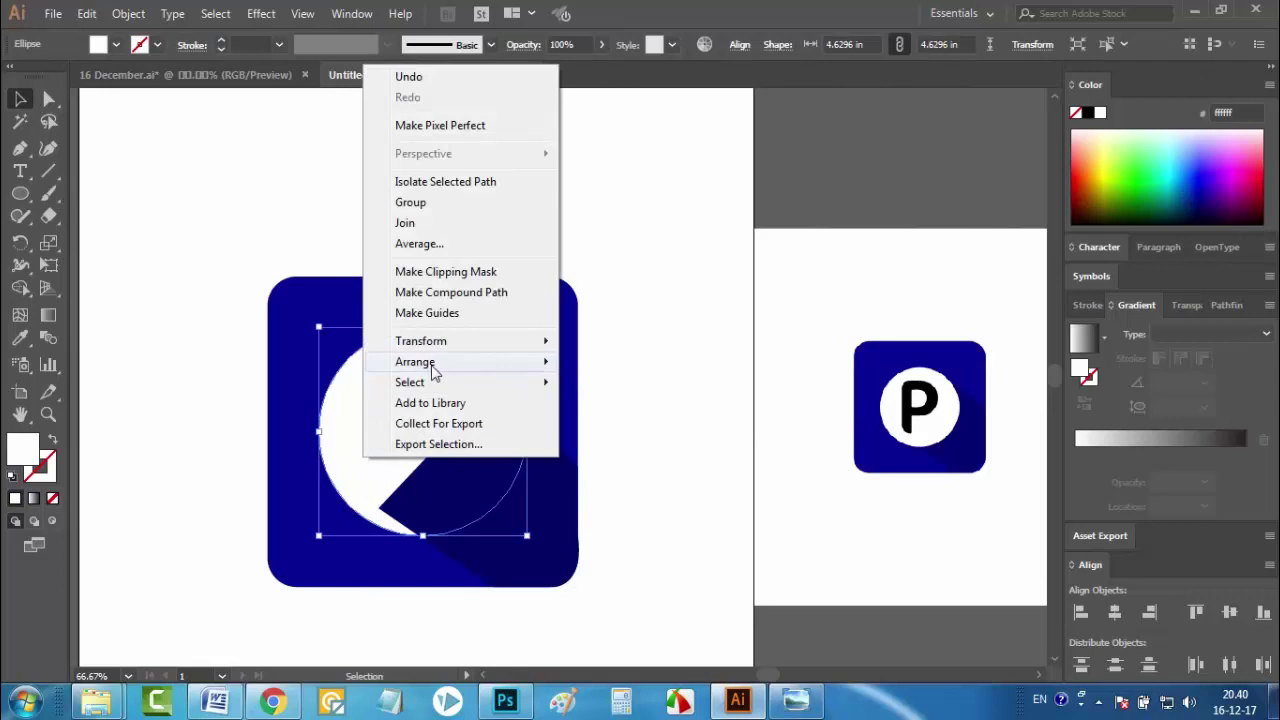
mouse_move(434, 362)
left_click(625, 363)
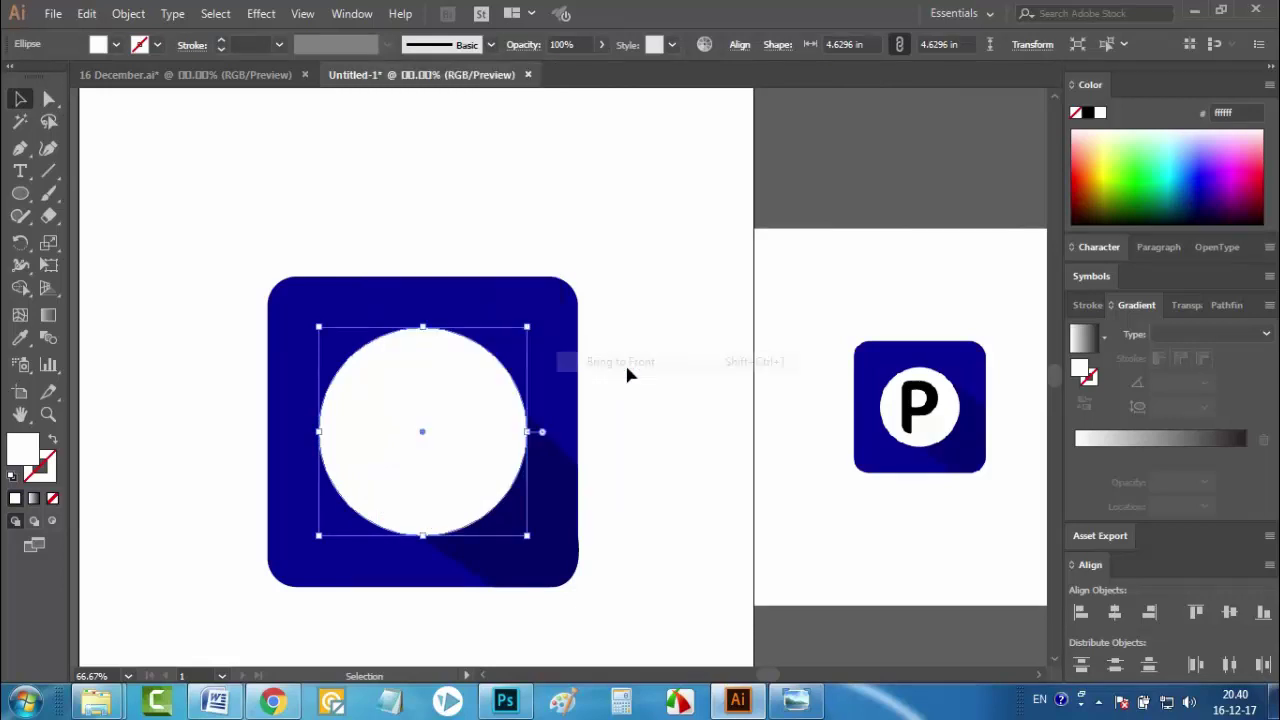
left_click(660, 471)
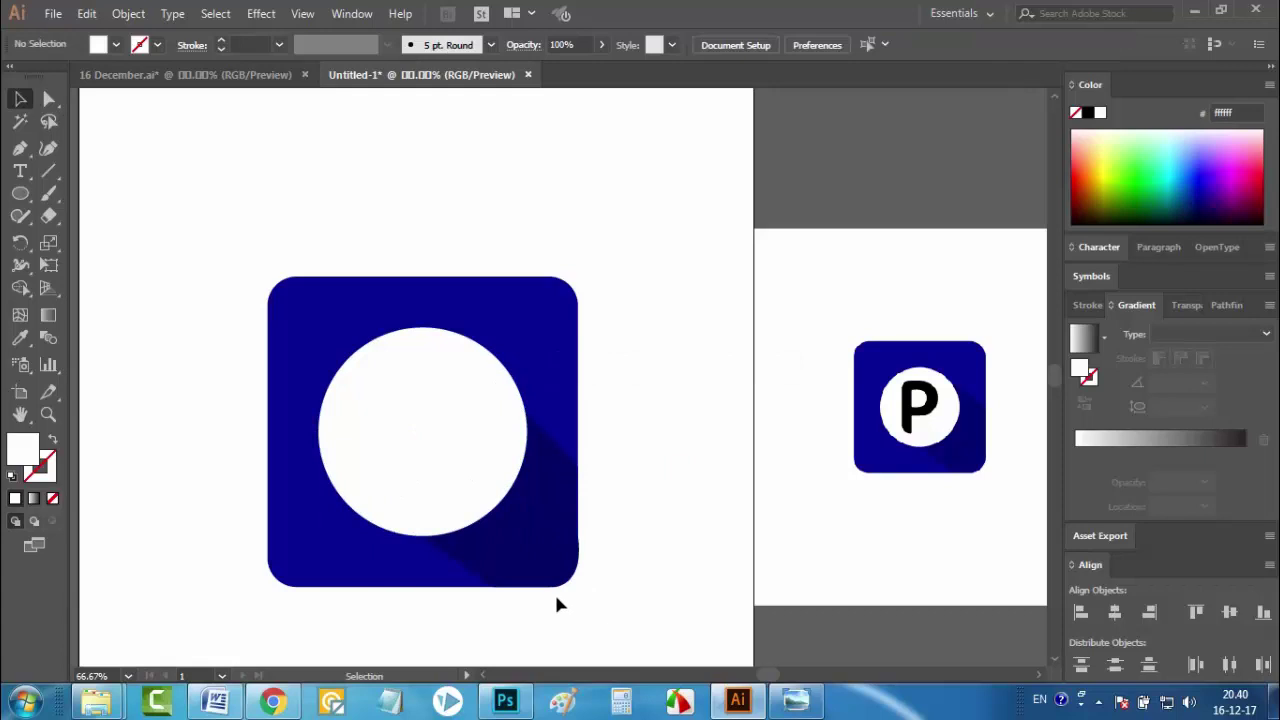
Zoom out to show both artboards, then zoom to 100% on the reference P icons
key("ctrl+alt+space")
left_click(472, 452, "ctrl+alt")
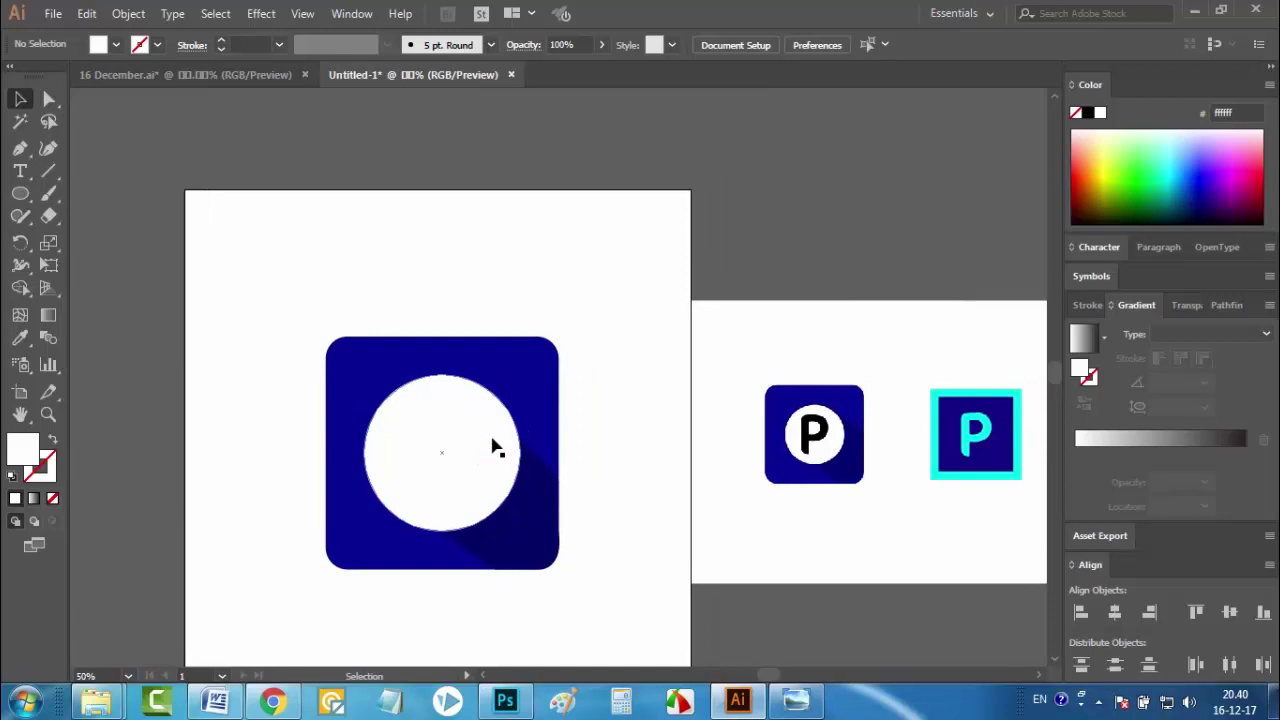
left_click(497, 442, "ctrl+alt")
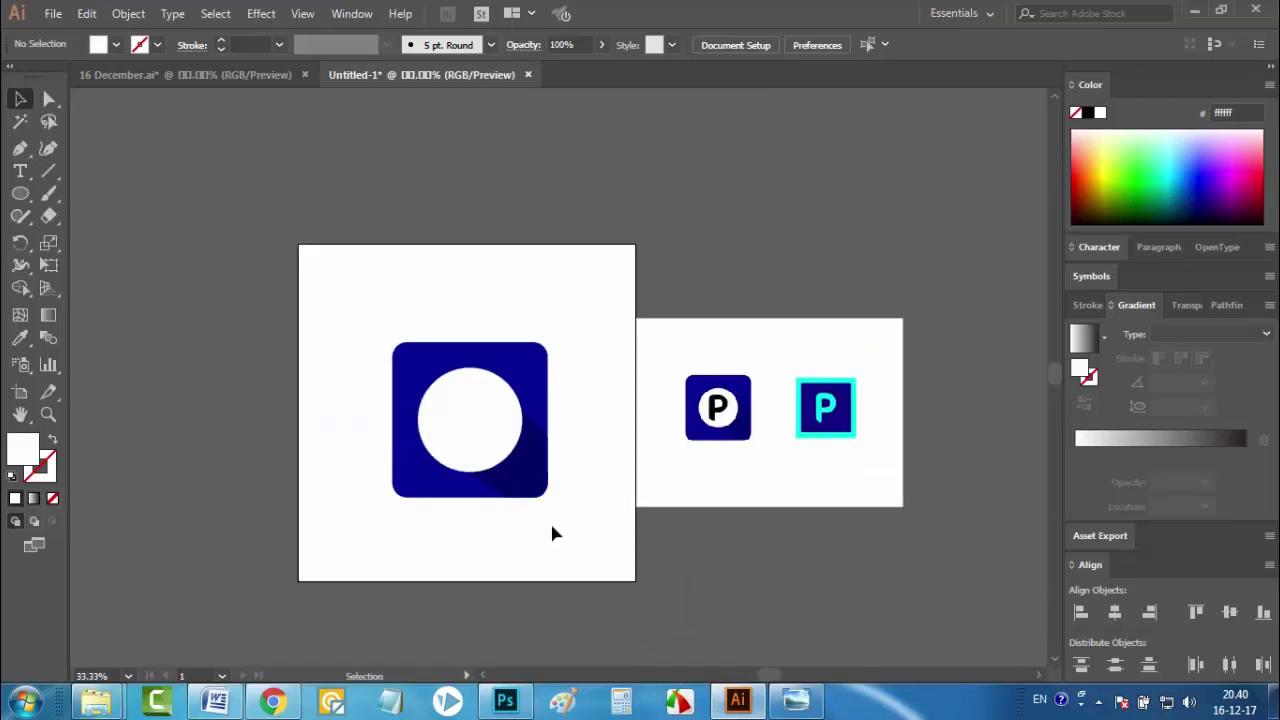
left_click(483, 451, "ctrl")
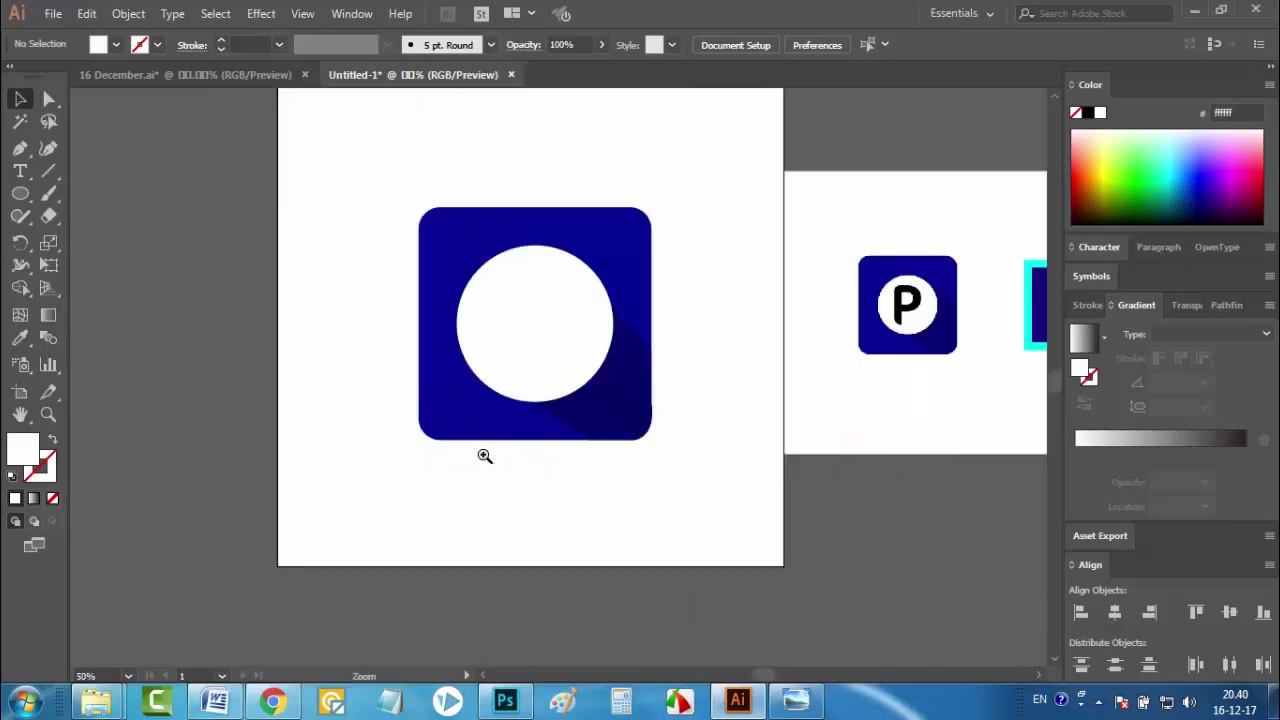
left_click_drag(483, 451, 371, 451)
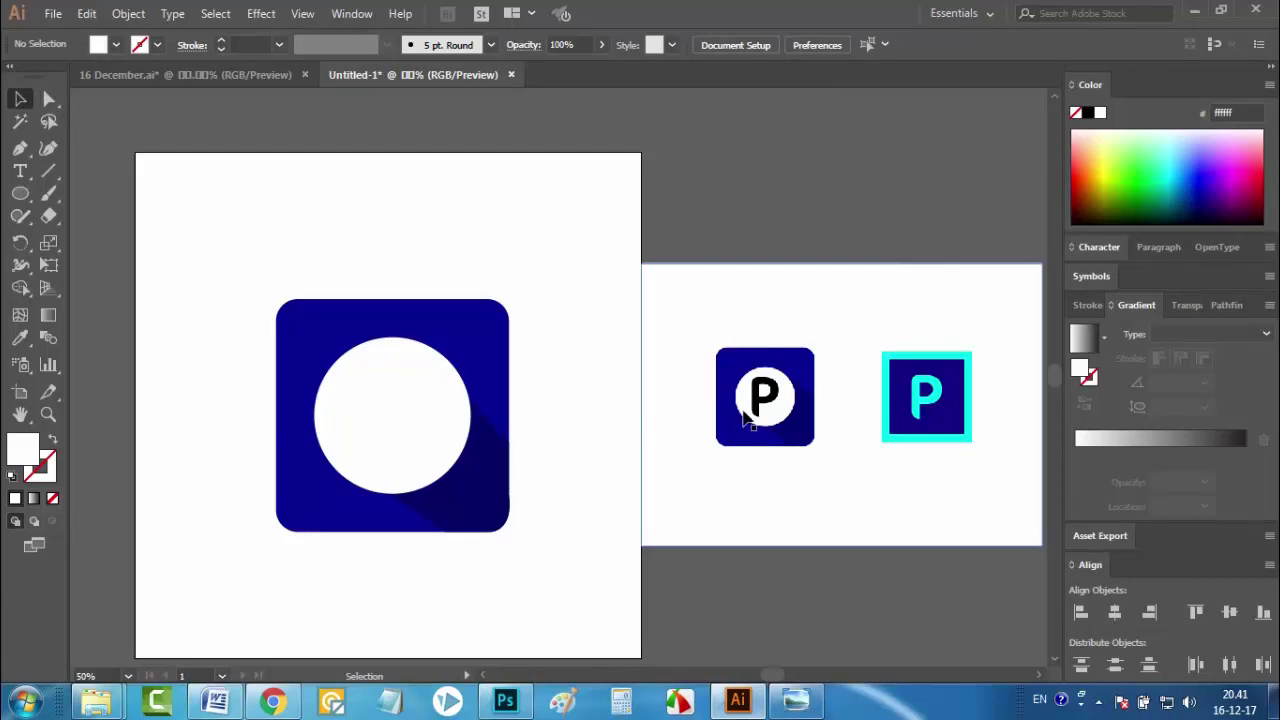
left_click(20, 171)
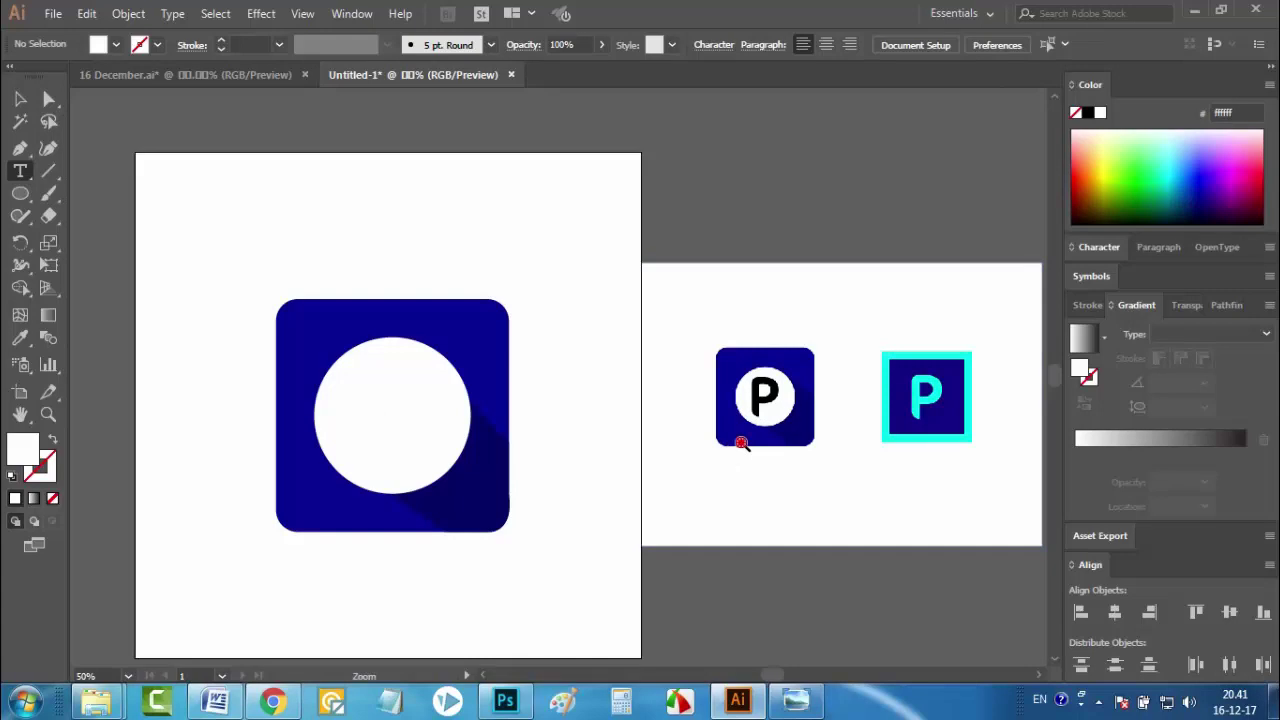
key("ctrl+plus")
key("ctrl+plus")
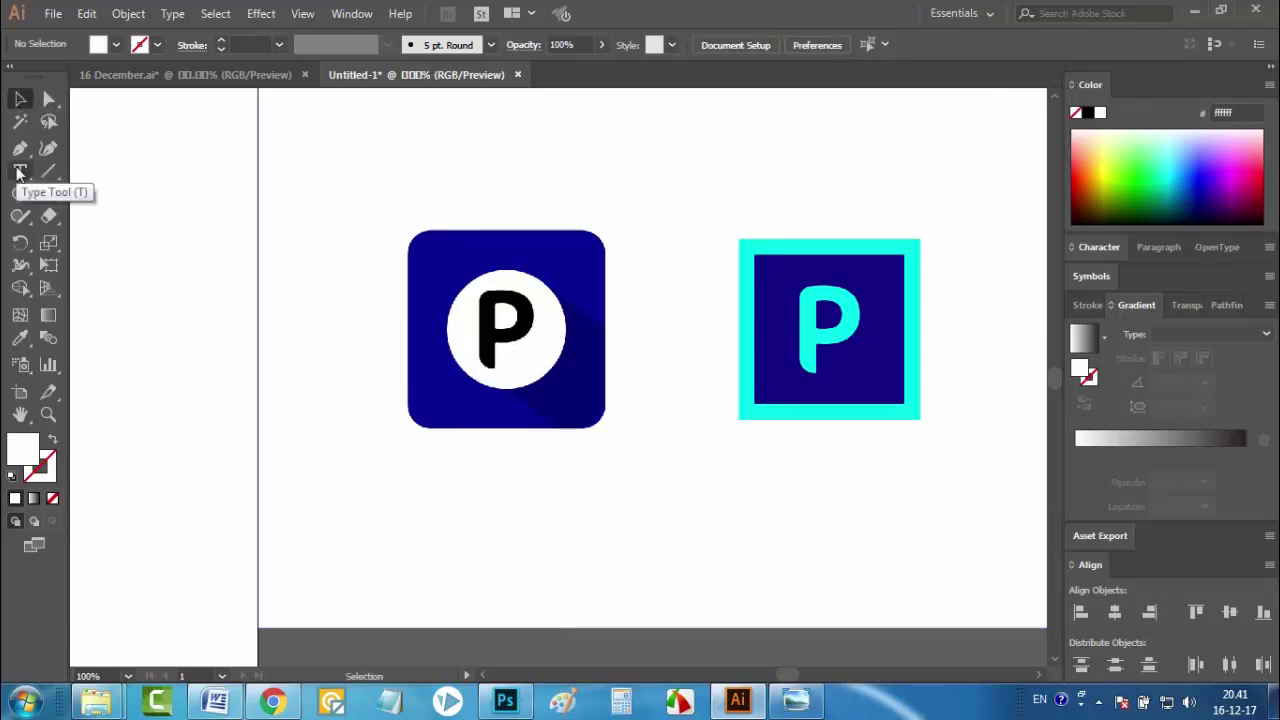
Type a 'P' beside the icon and enlarge the letter
left_click_drag(223, 309, 599, 319)
left_click(549, 317)
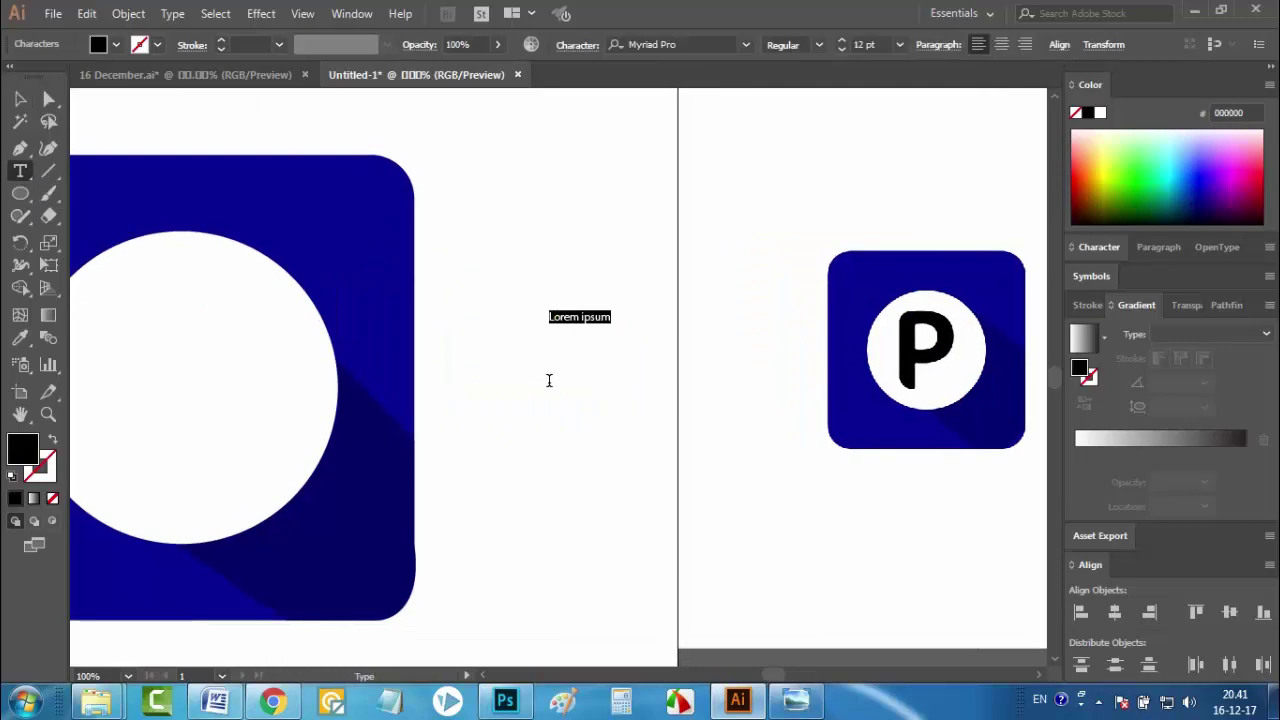
type("P")
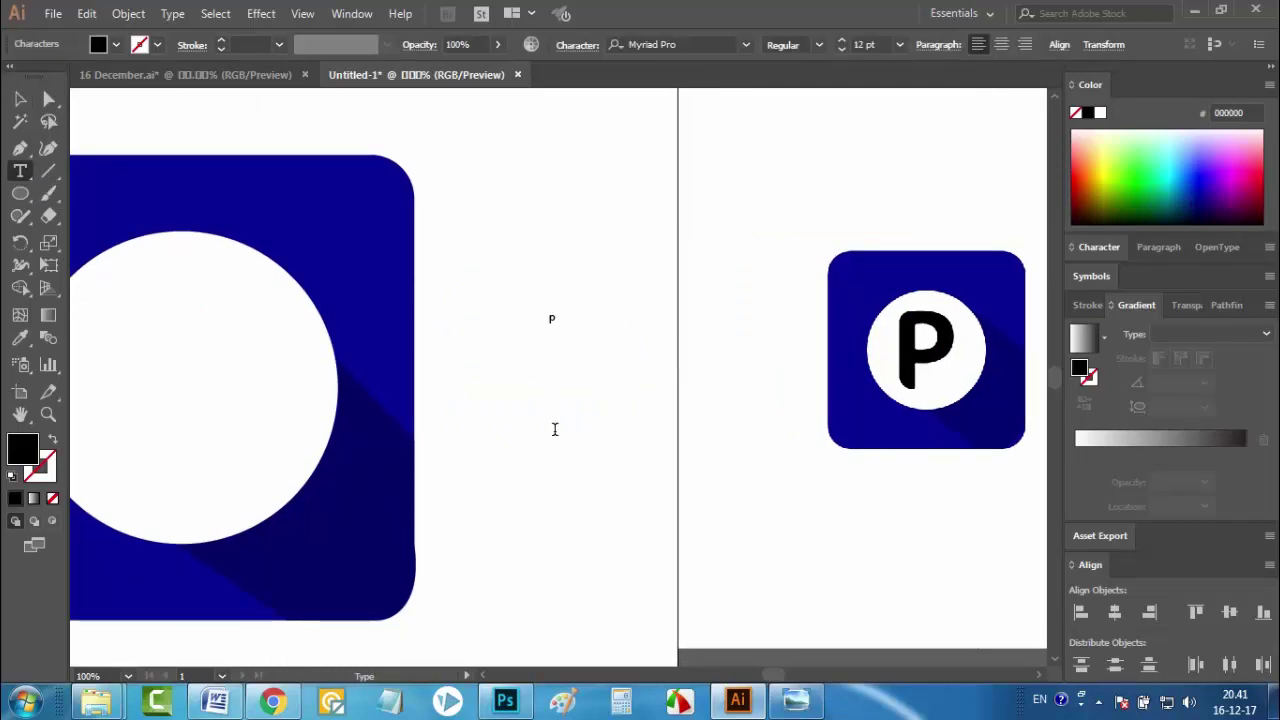
left_click(20, 98)
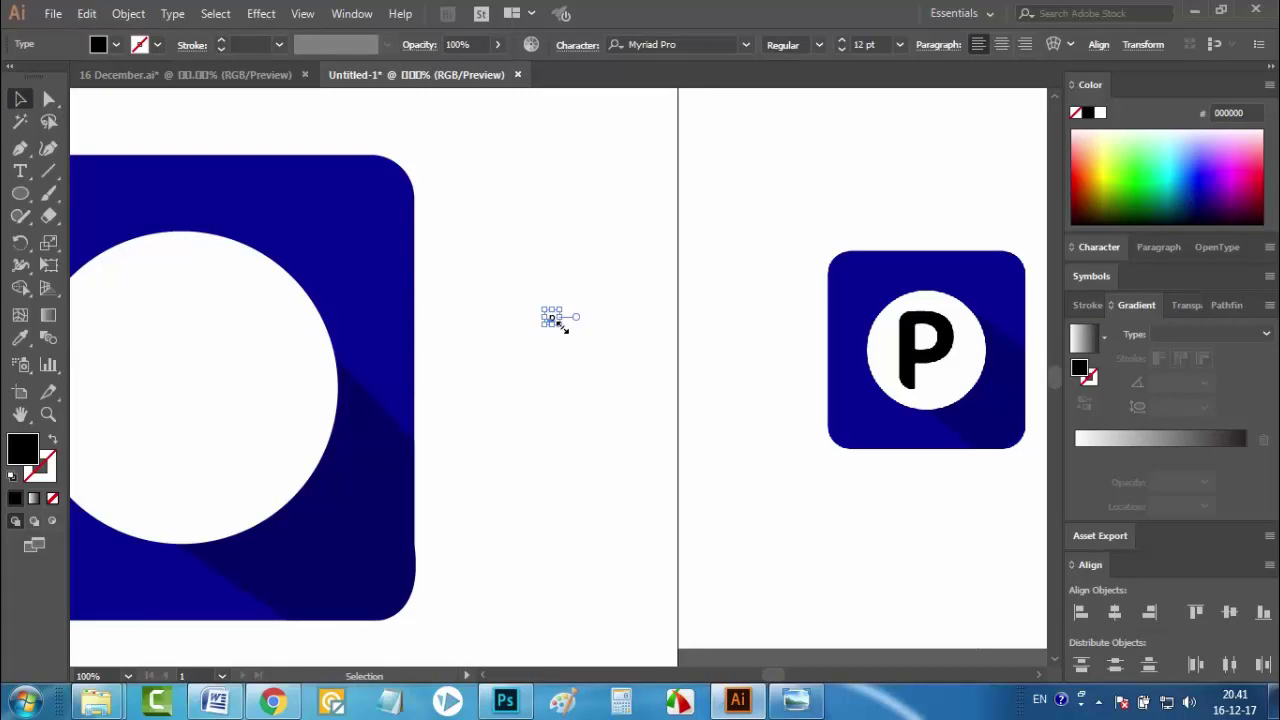
left_click_drag(564, 328, 604, 412)
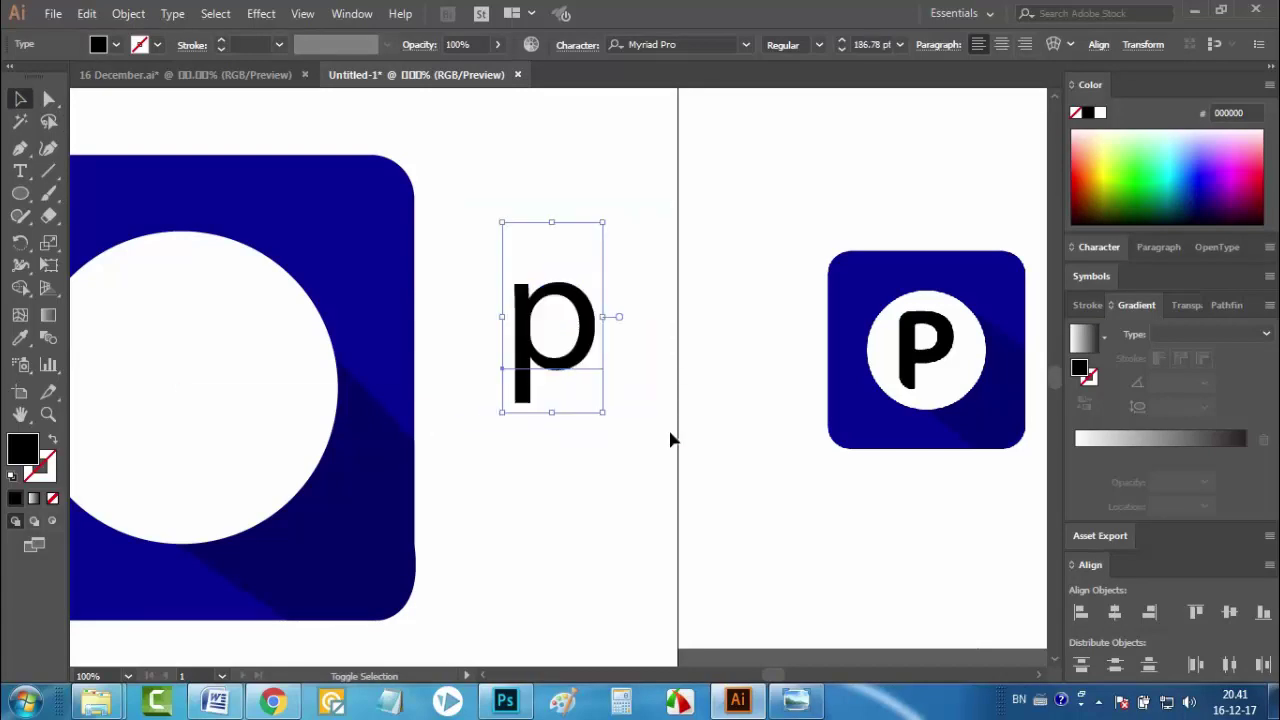
Set the letter's font to Nexa Bold and bring up its context menu
left_click(747, 45)
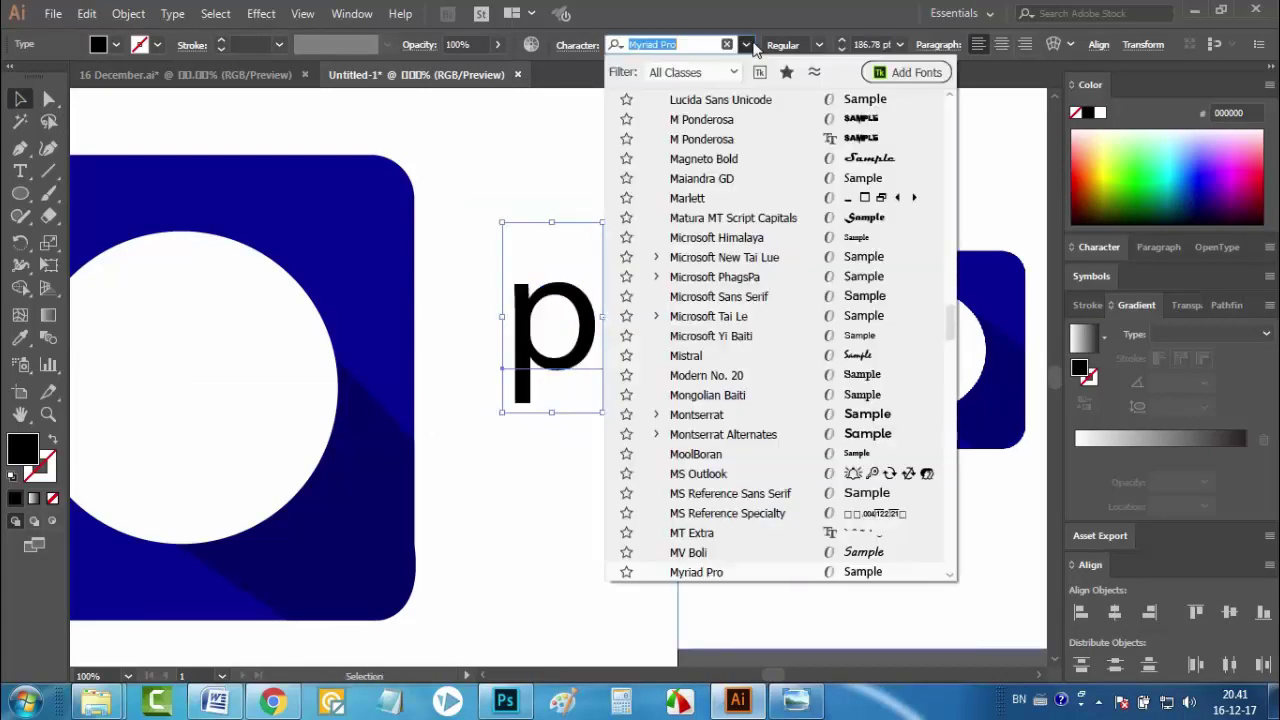
scroll(758, 418, "down", 10)
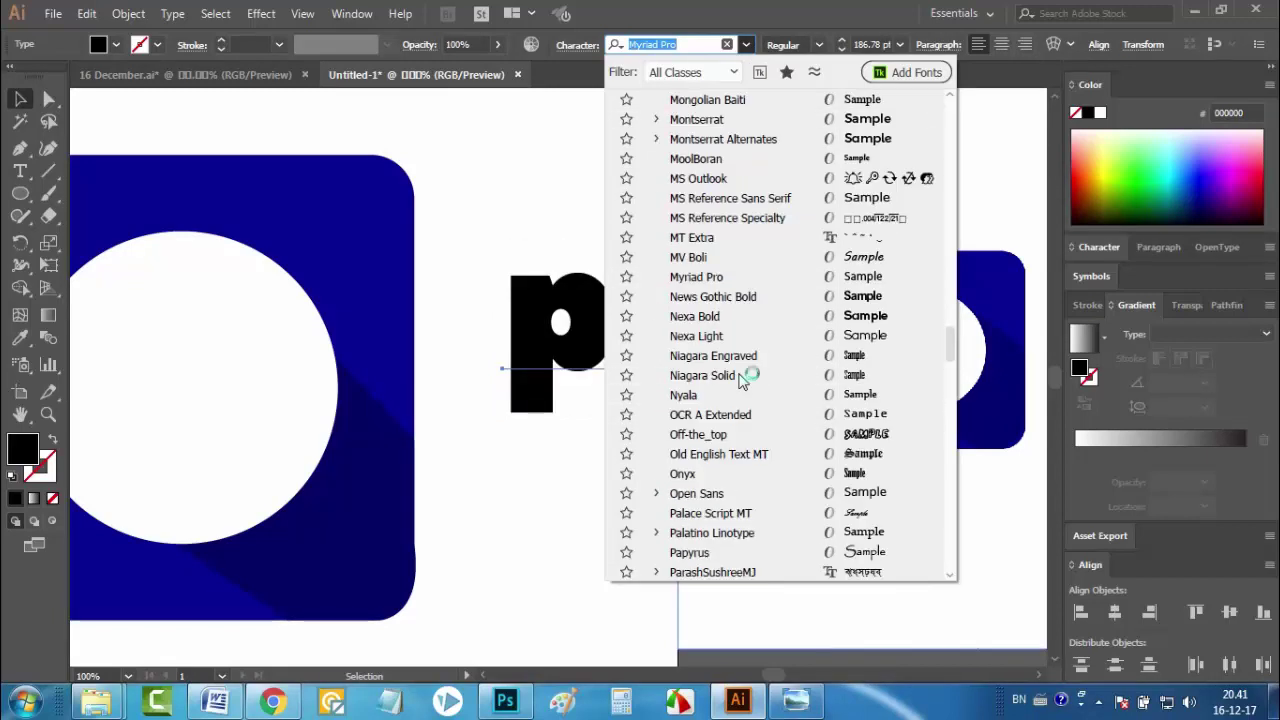
scroll(745, 376, "up", 5)
scroll(745, 376, "down", 4)
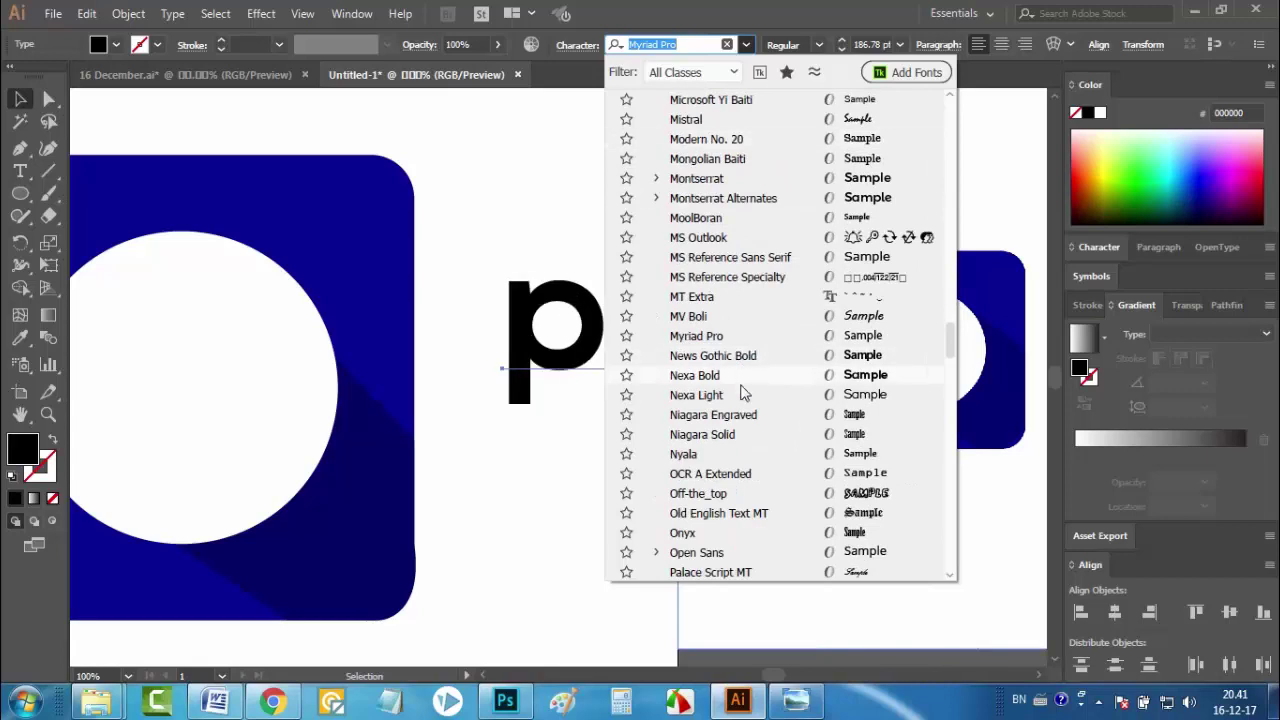
left_click(741, 377)
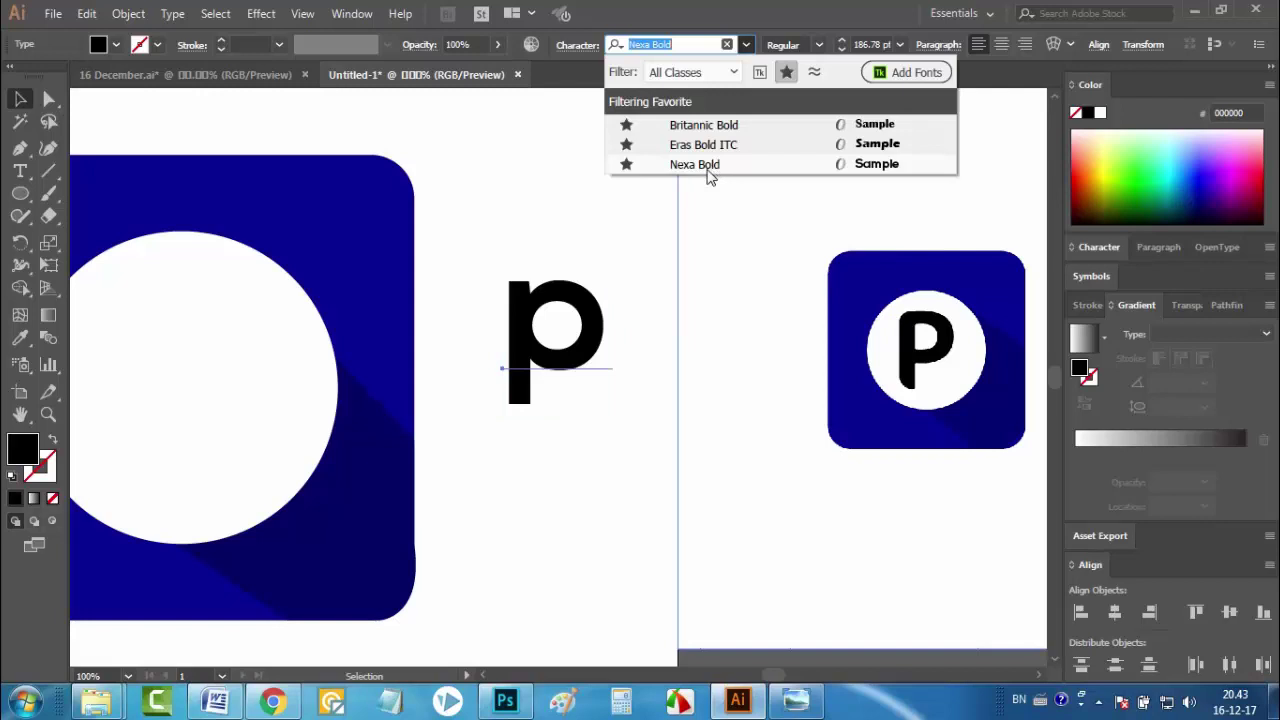
left_click(700, 166)
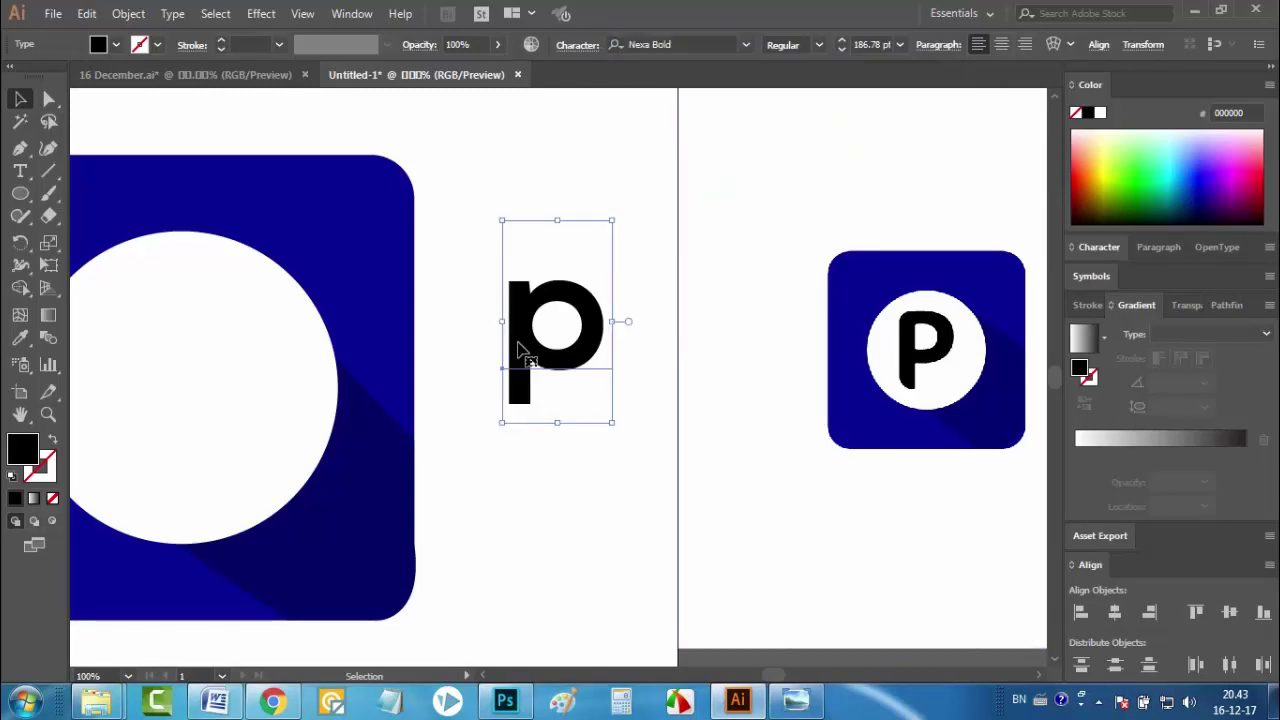
right_click(519, 348)
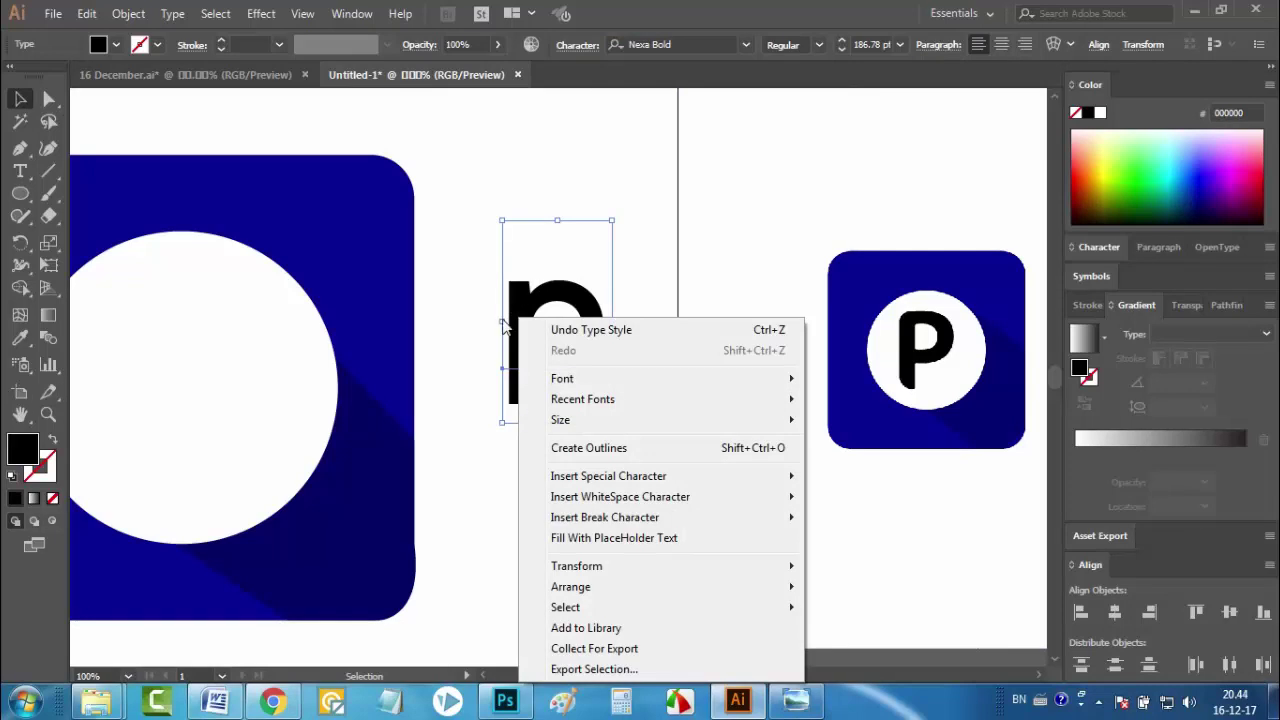
Convert the p text to outlines, zoom in on it, and nudge it slightly right
left_click(584, 449)
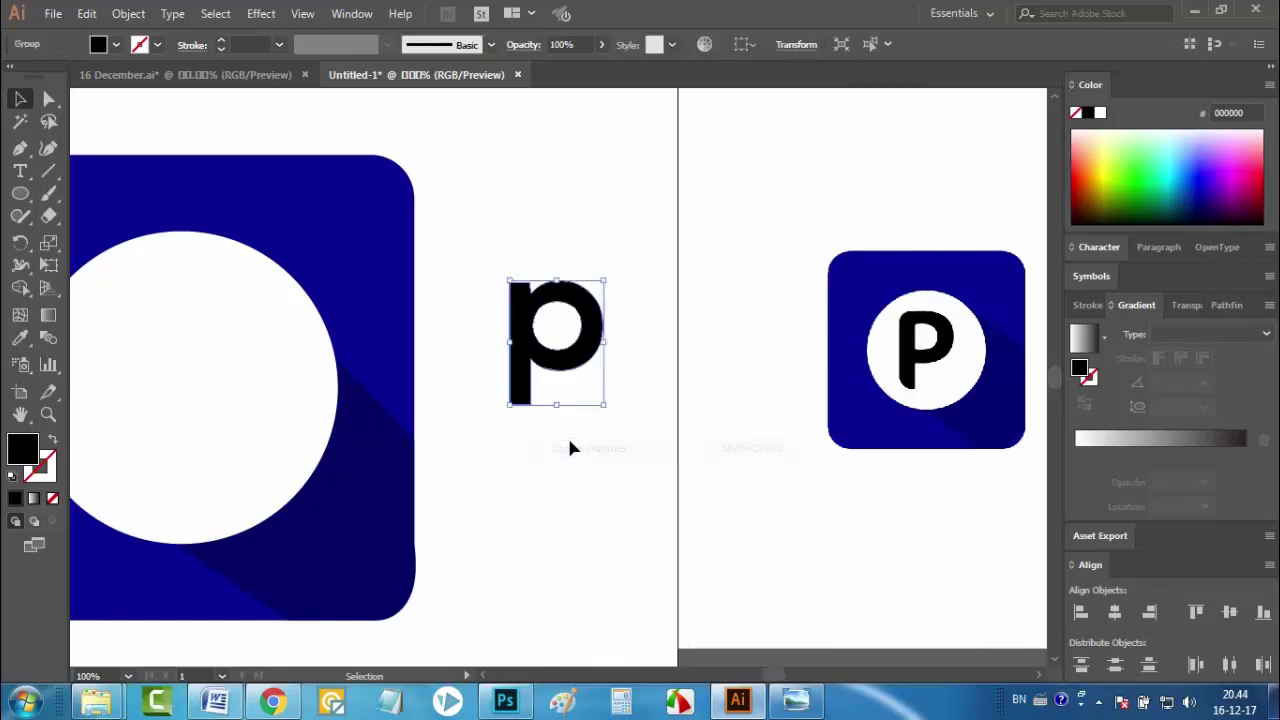
key("ctrl+space")
left_click(527, 346)
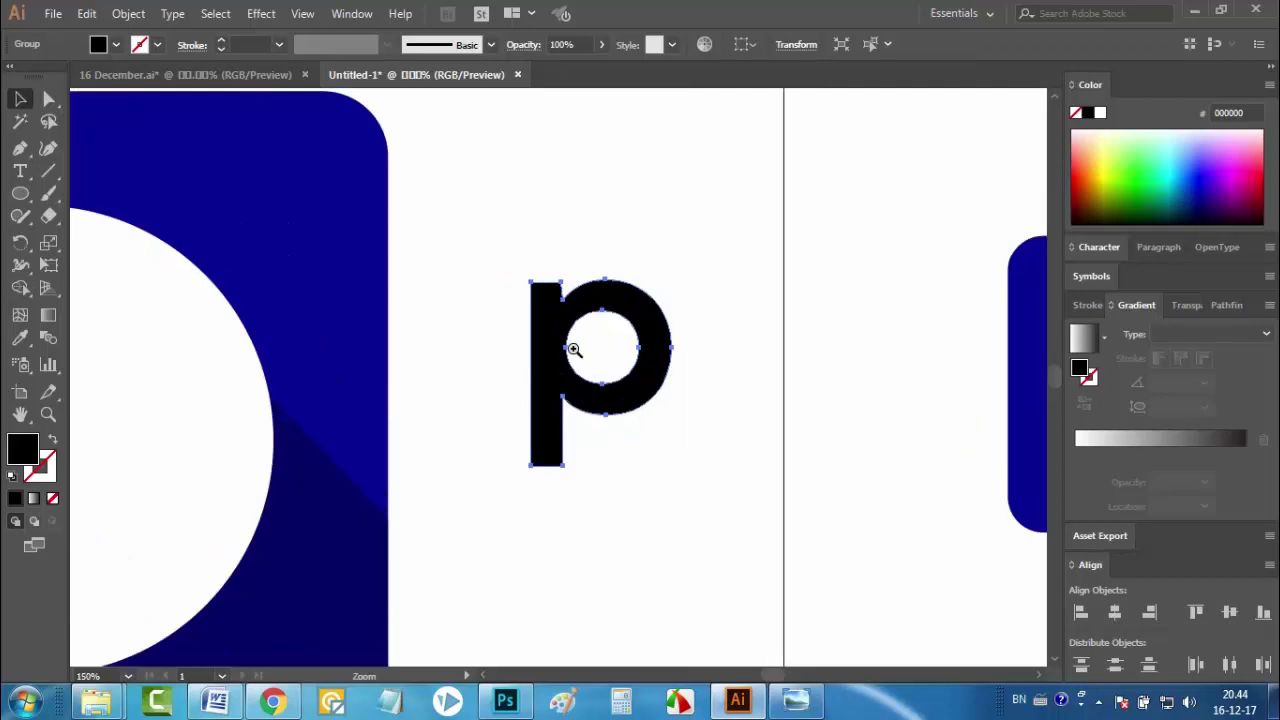
left_click(568, 346)
left_click_drag(568, 346, 287, 274)
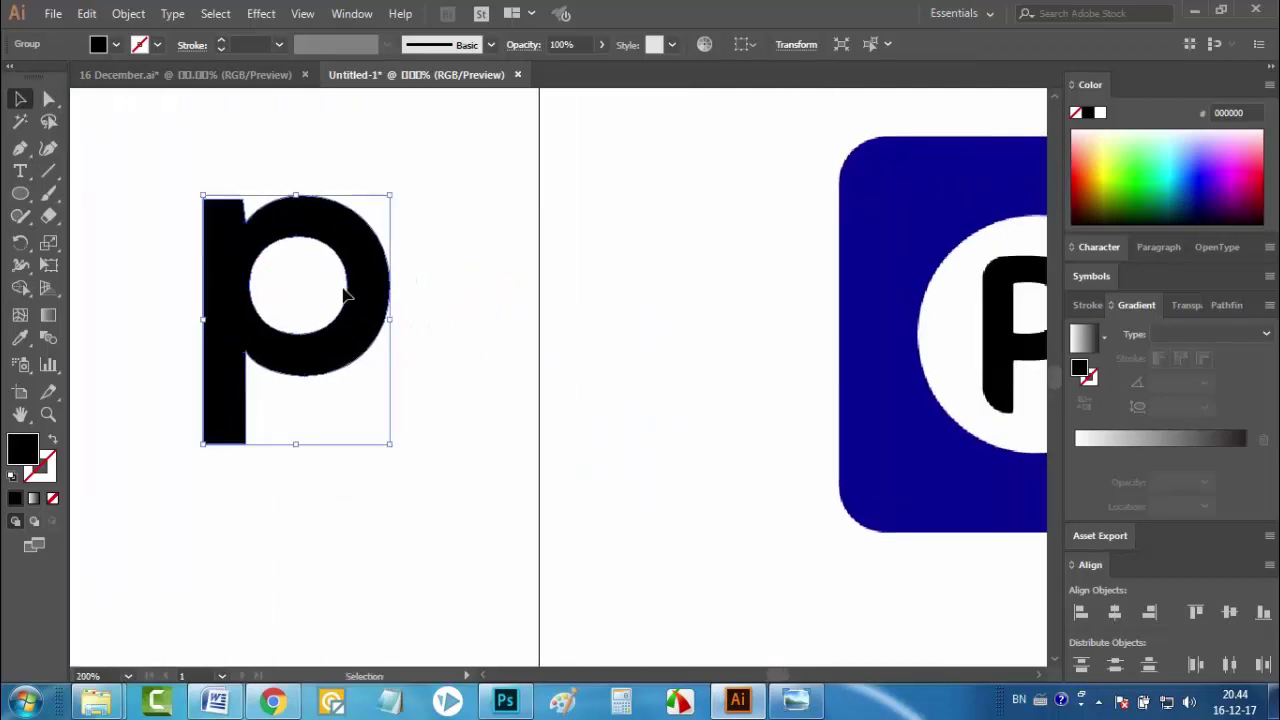
left_click_drag(343, 346, 541, 357)
left_click_drag(541, 357, 344, 365)
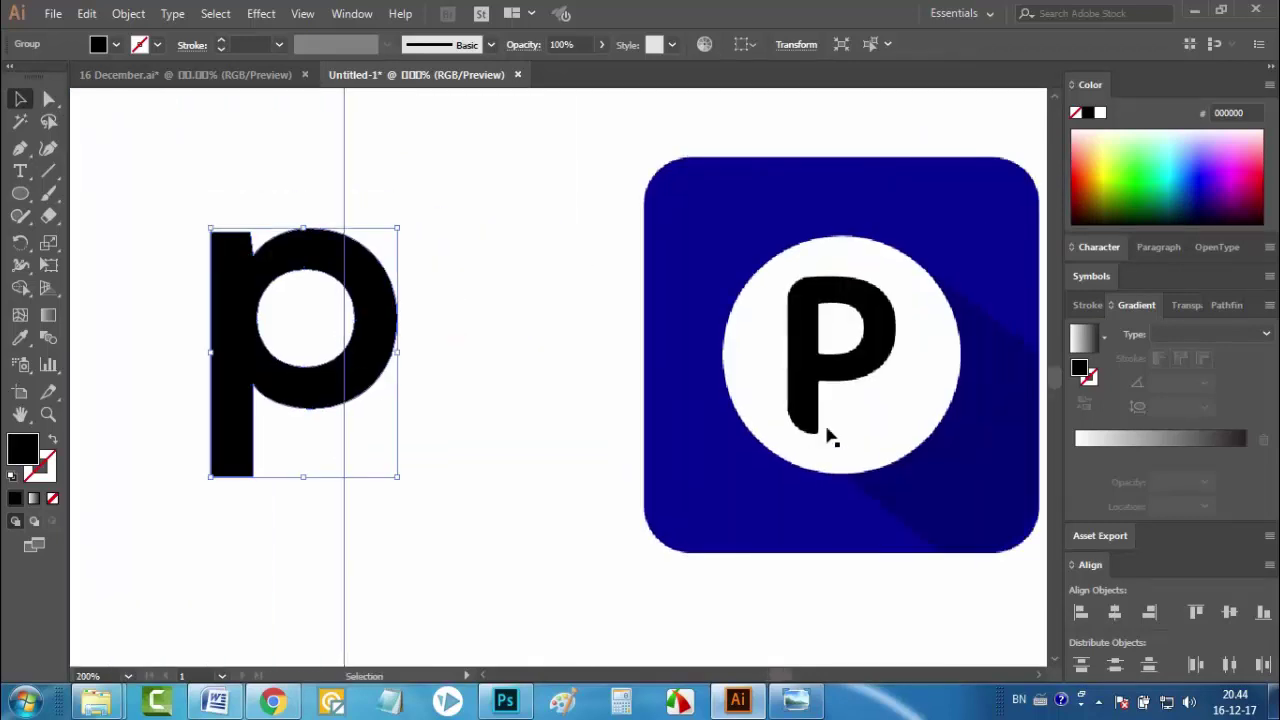
Round the top-left and bottom-left corners of the p's stem with live corners
left_click(47, 99)
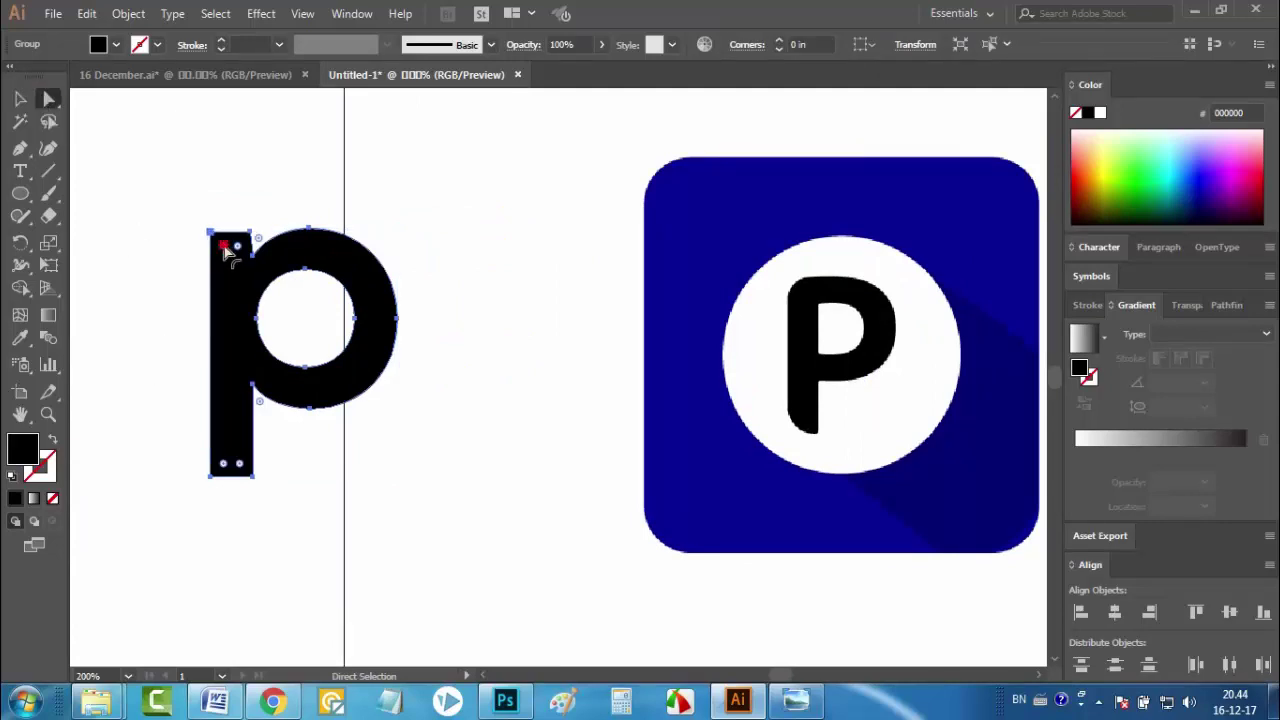
left_click_drag(224, 247, 250, 278)
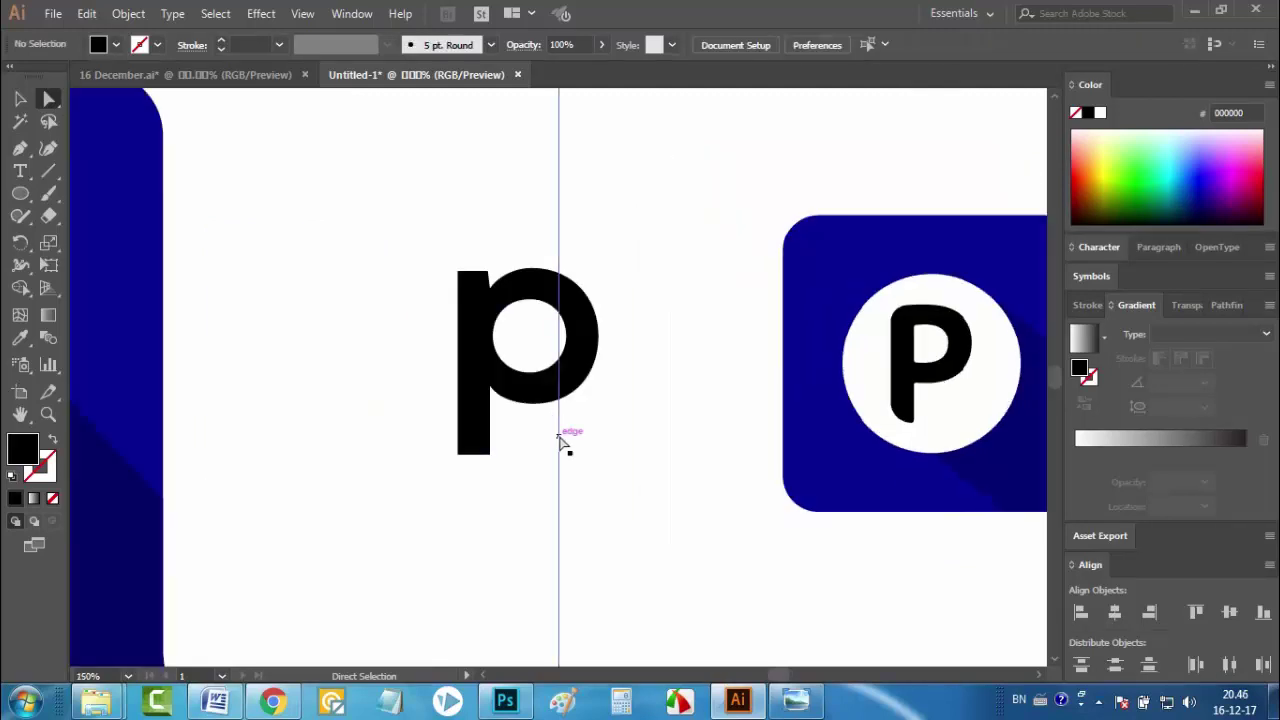
left_click(481, 396)
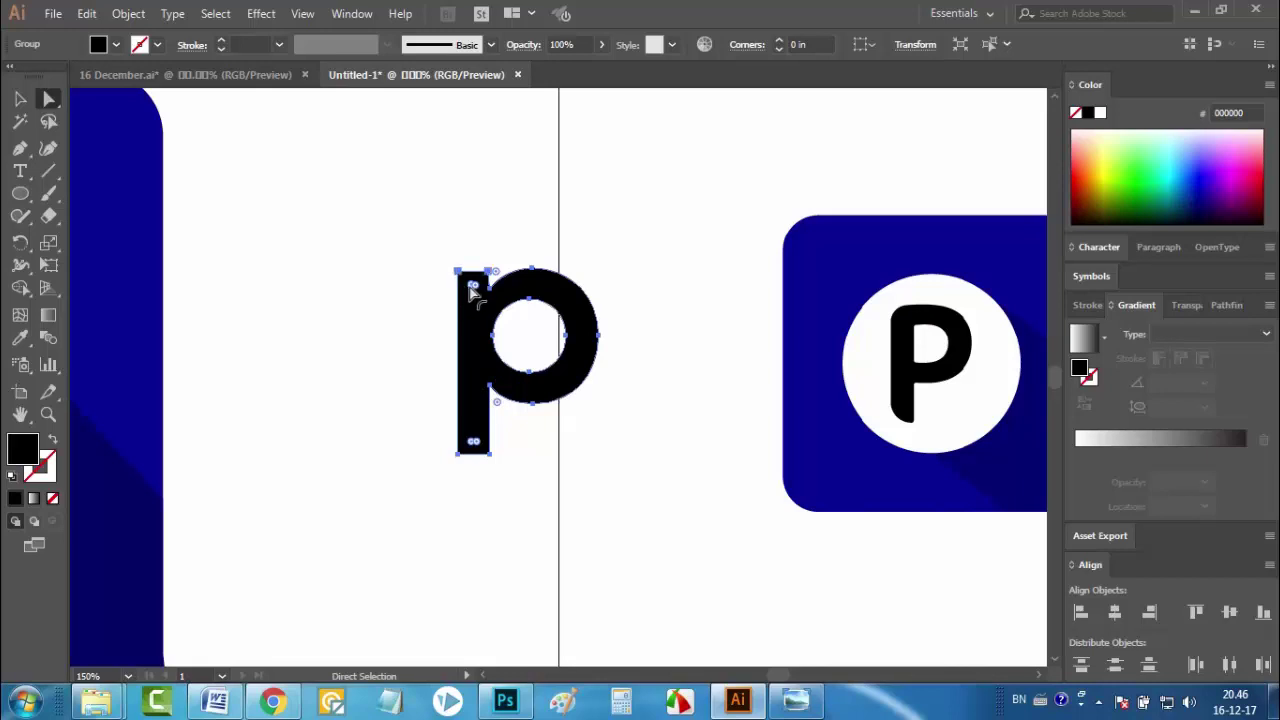
scroll(480, 288, "up", 1)
left_click_drag(543, 337, 258, 237)
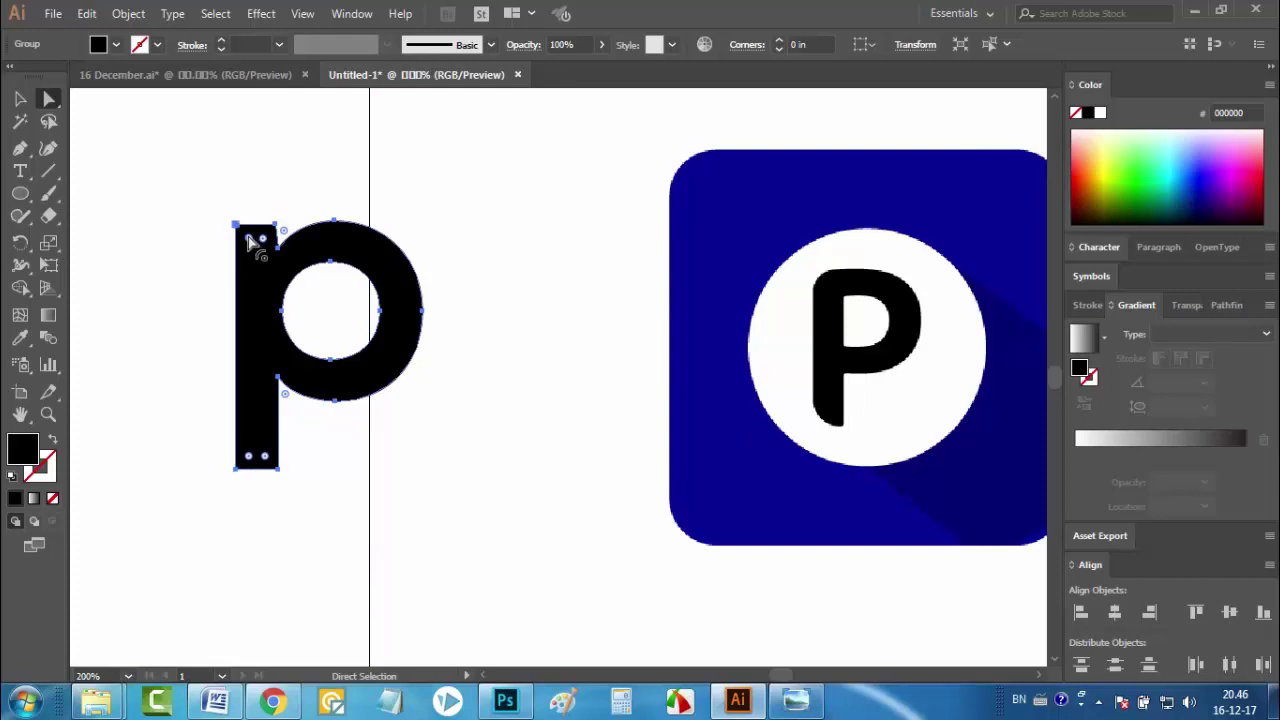
left_click_drag(250, 240, 278, 313)
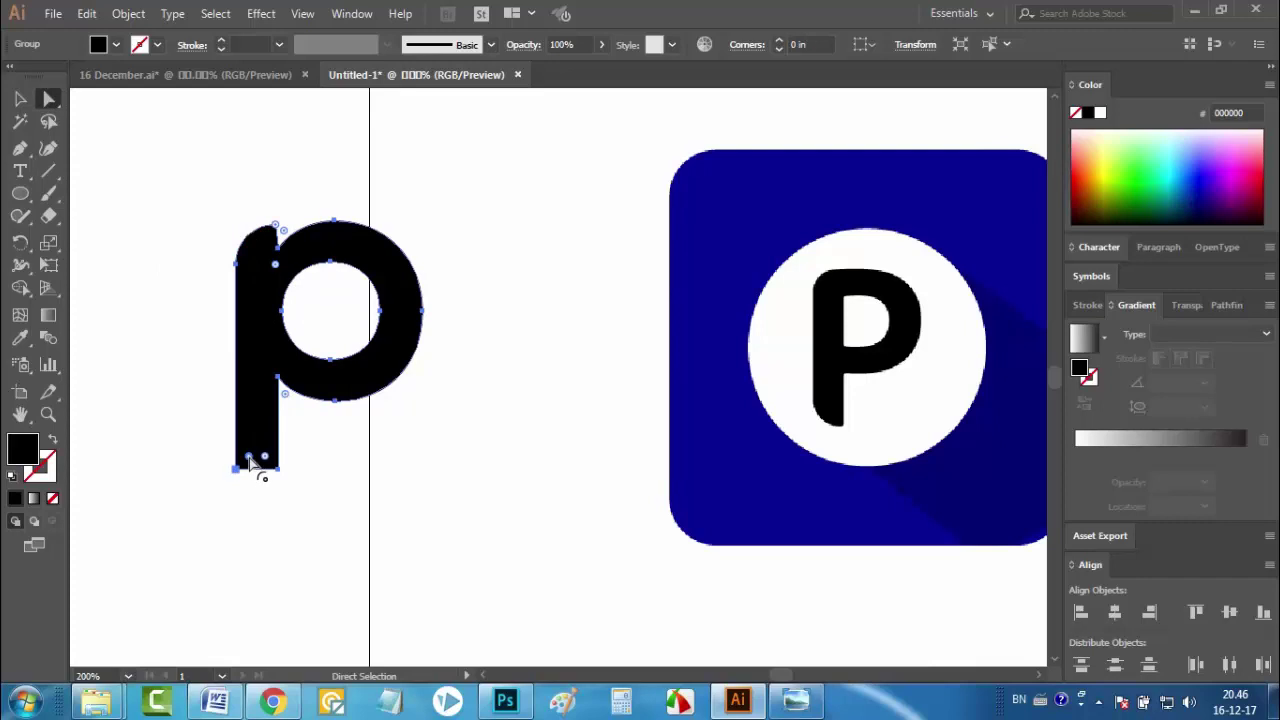
left_click_drag(250, 462, 314, 443)
left_click(322, 490)
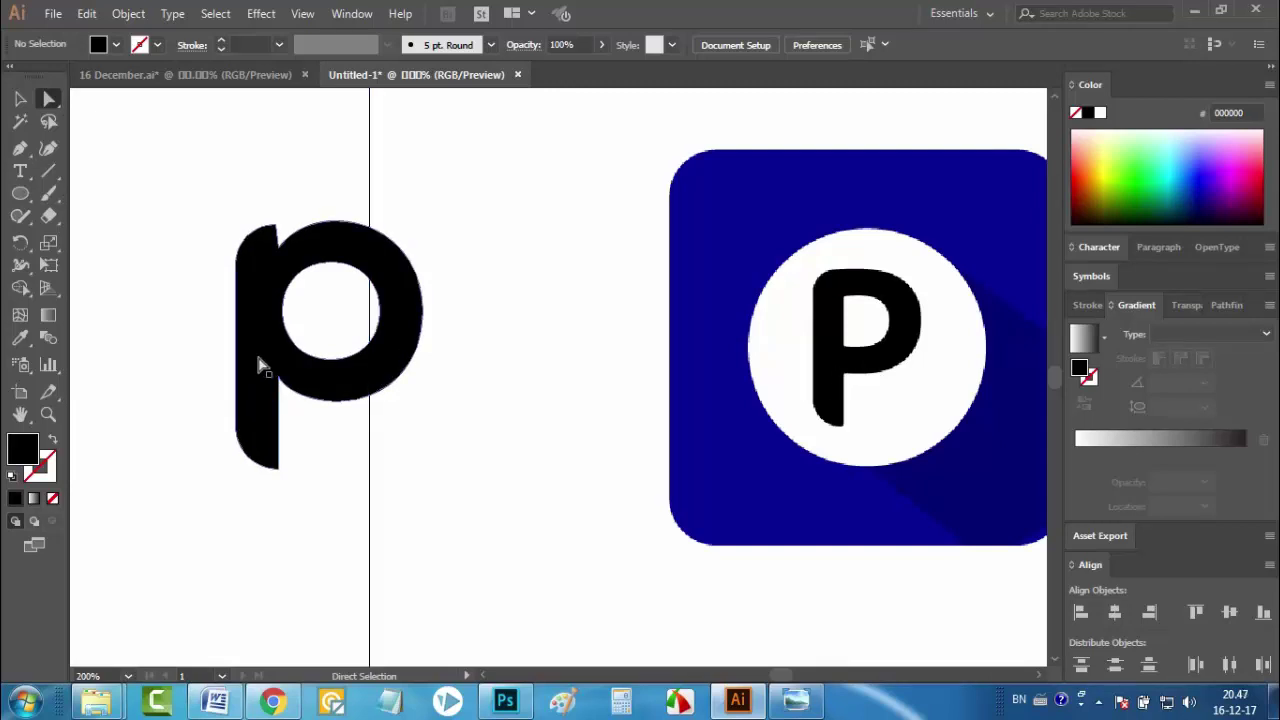
Zoom out to see more of the artboards
key("ctrl")
left_click(245, 281, "ctrl+alt")
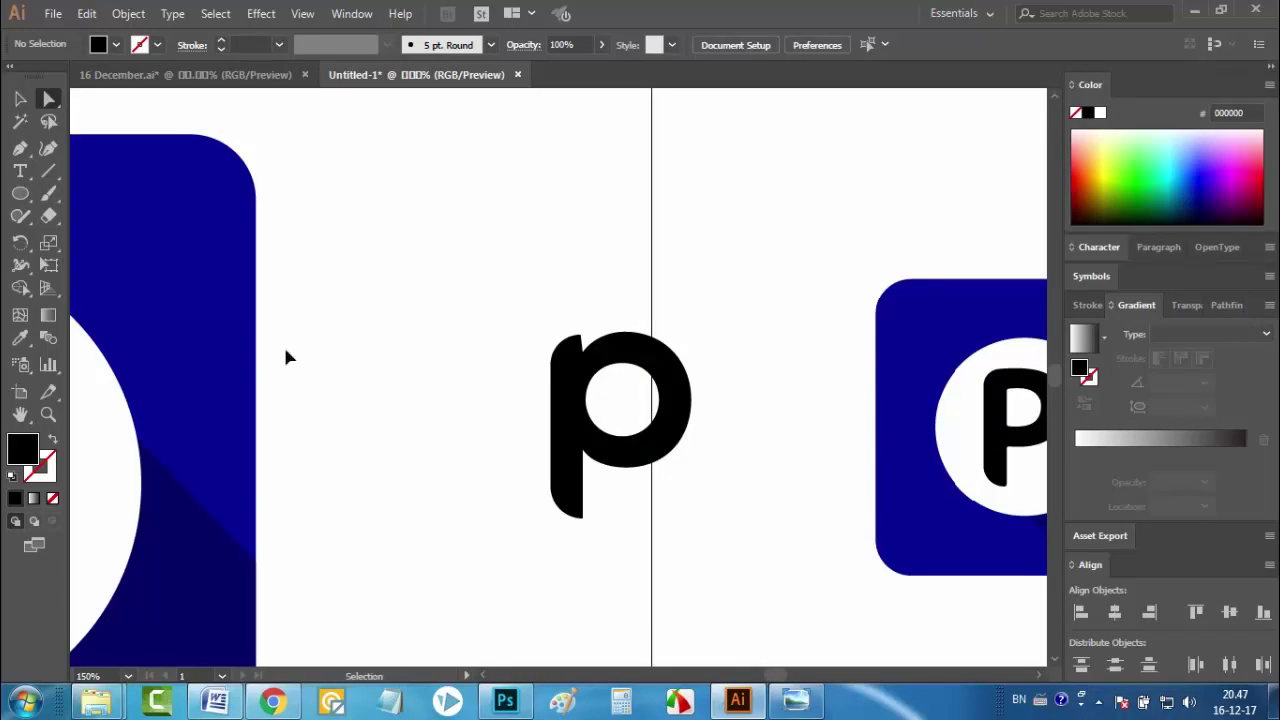
key("ctrl")
left_click(364, 412, "ctrl+alt")
Move the p onto the white circle and enlarge it proportionally
left_click(368, 410, "ctrl+alt")
left_click_drag(562, 397, 443, 414)
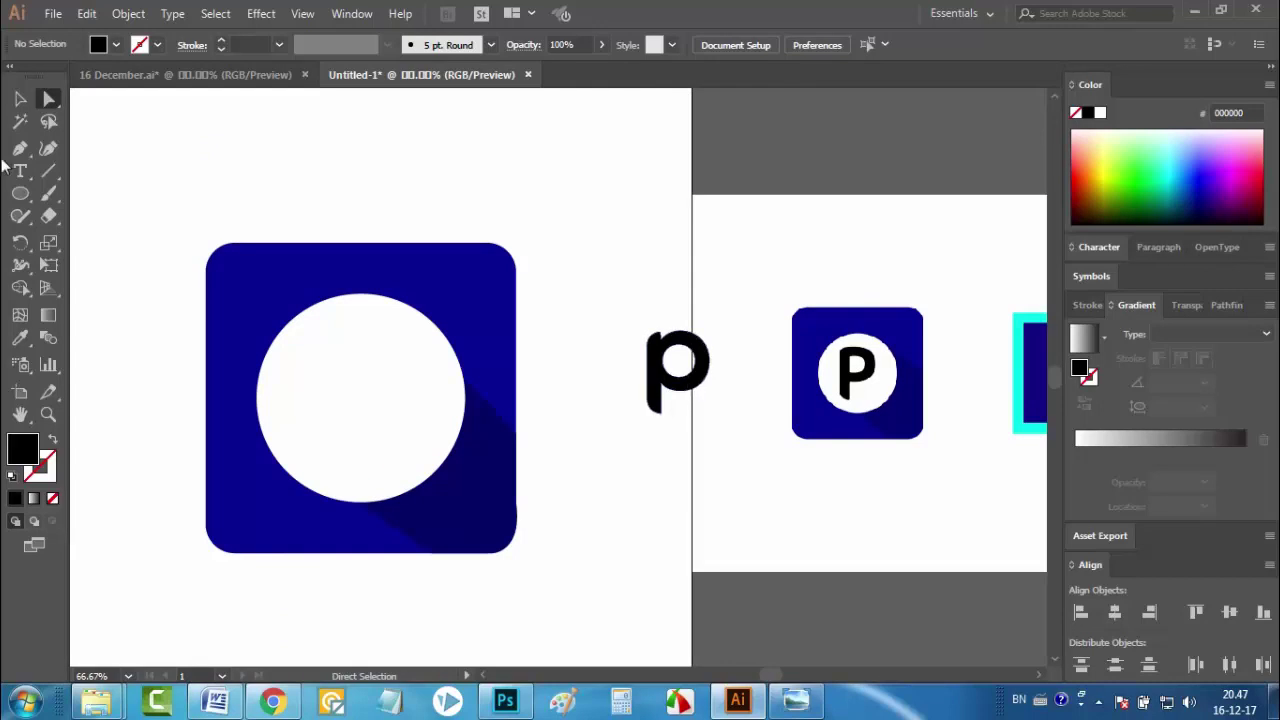
left_click(21, 98)
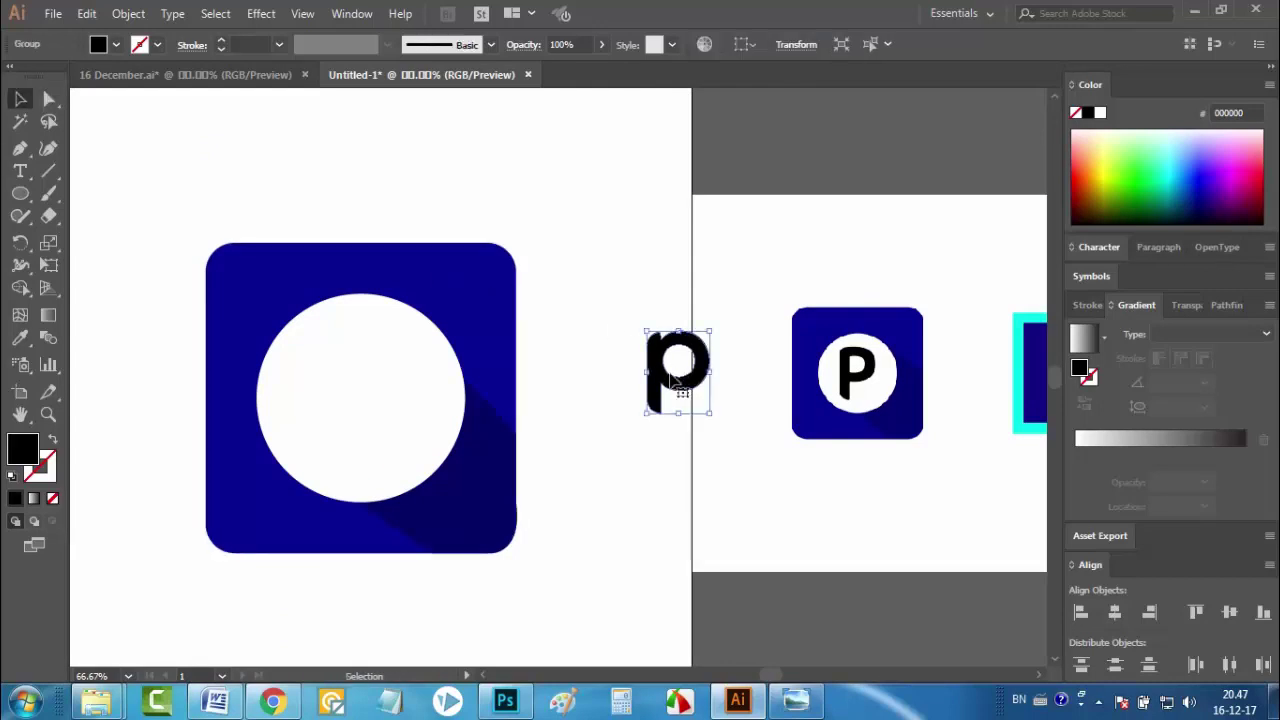
left_click_drag(681, 380, 350, 415)
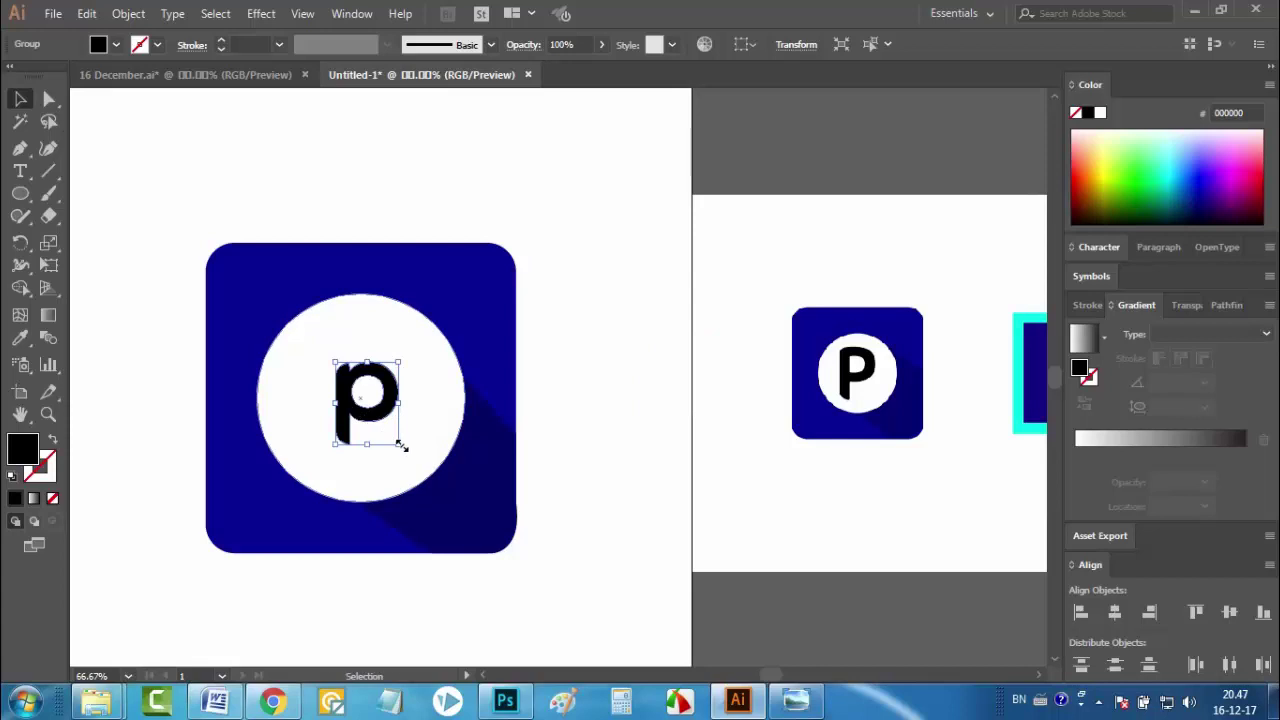
left_click_drag(400, 443, 435, 472)
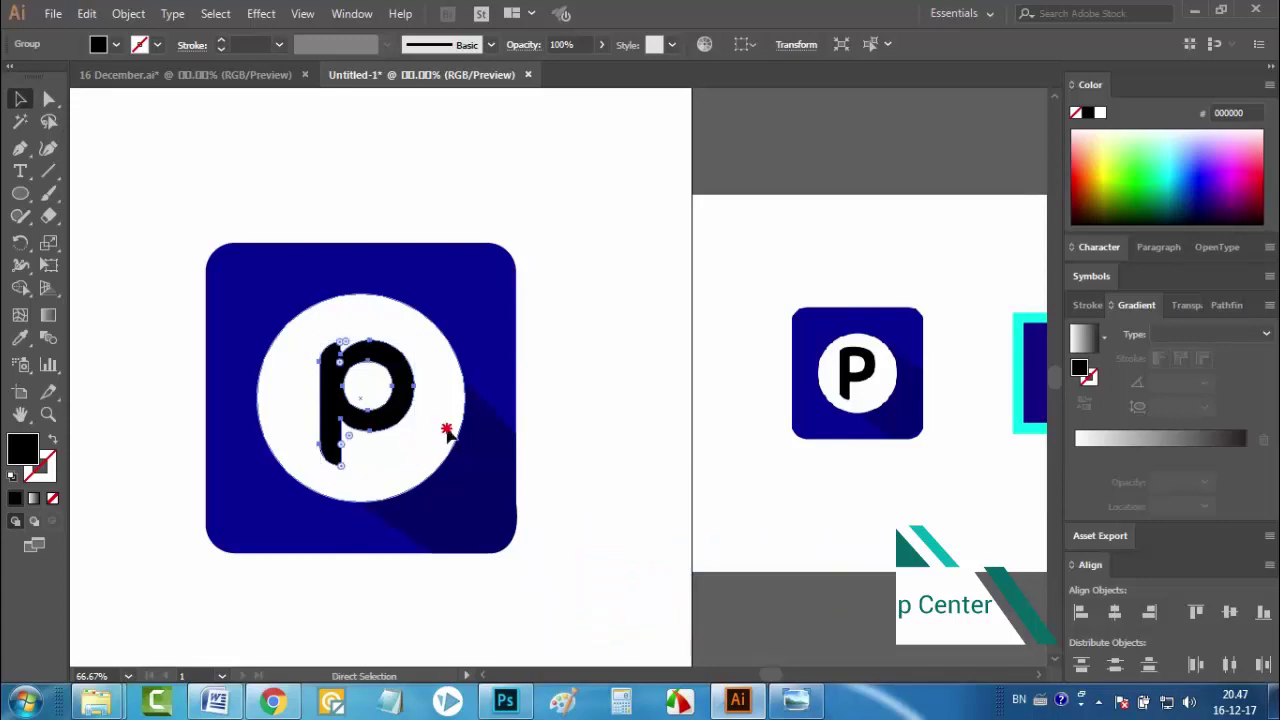
Centre the p horizontally and vertically on the white circle, using the circle as key object
left_click(448, 437)
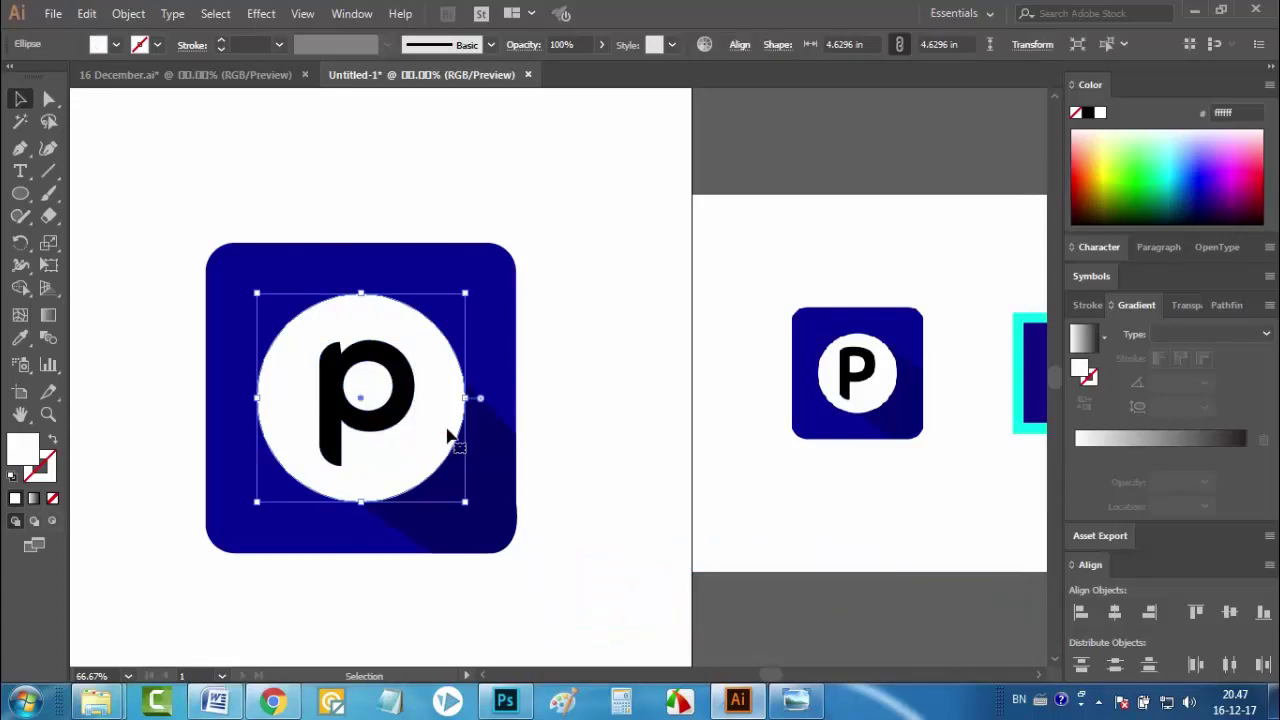
left_click(377, 427, "shift")
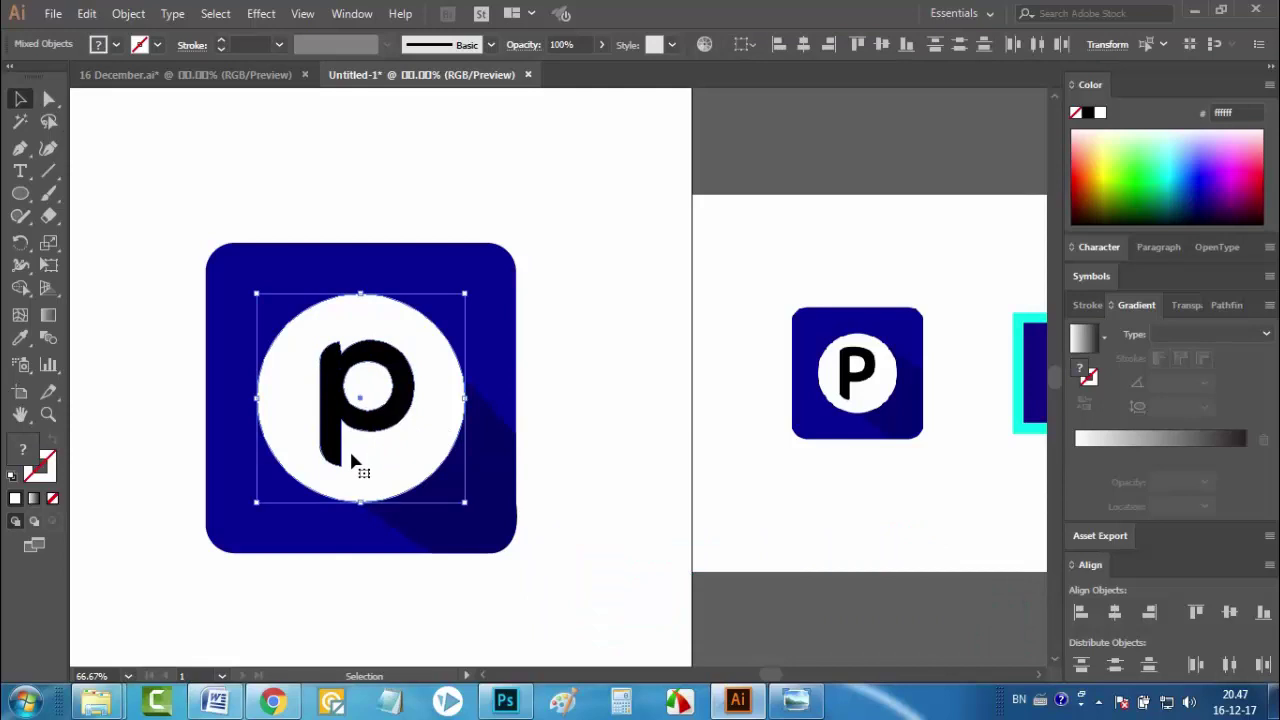
left_click(804, 45)
left_click(414, 434)
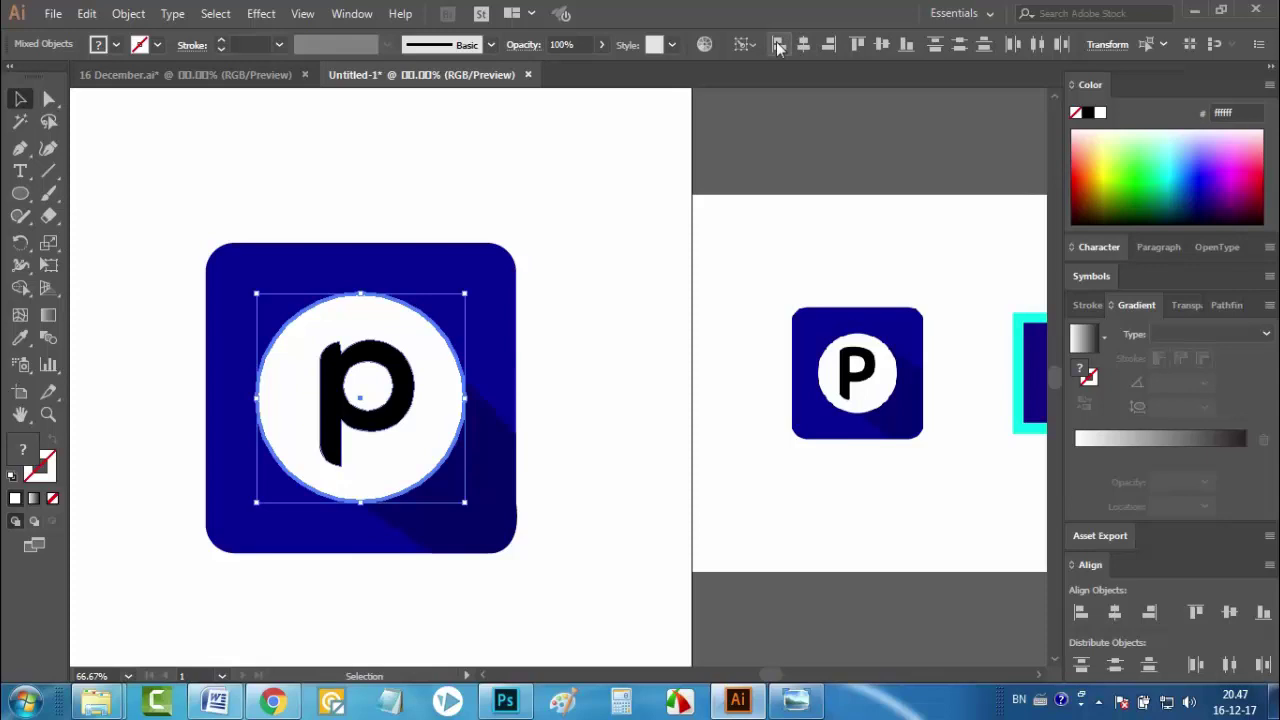
left_click(804, 45)
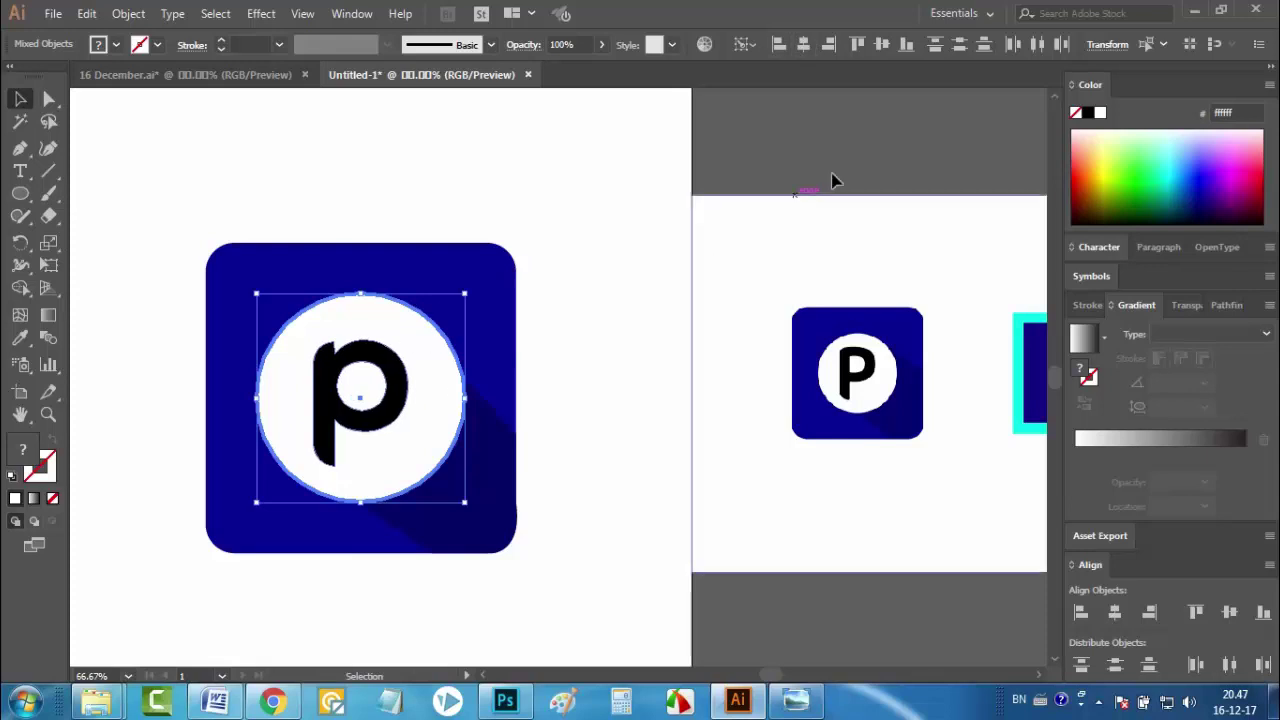
left_click(881, 45)
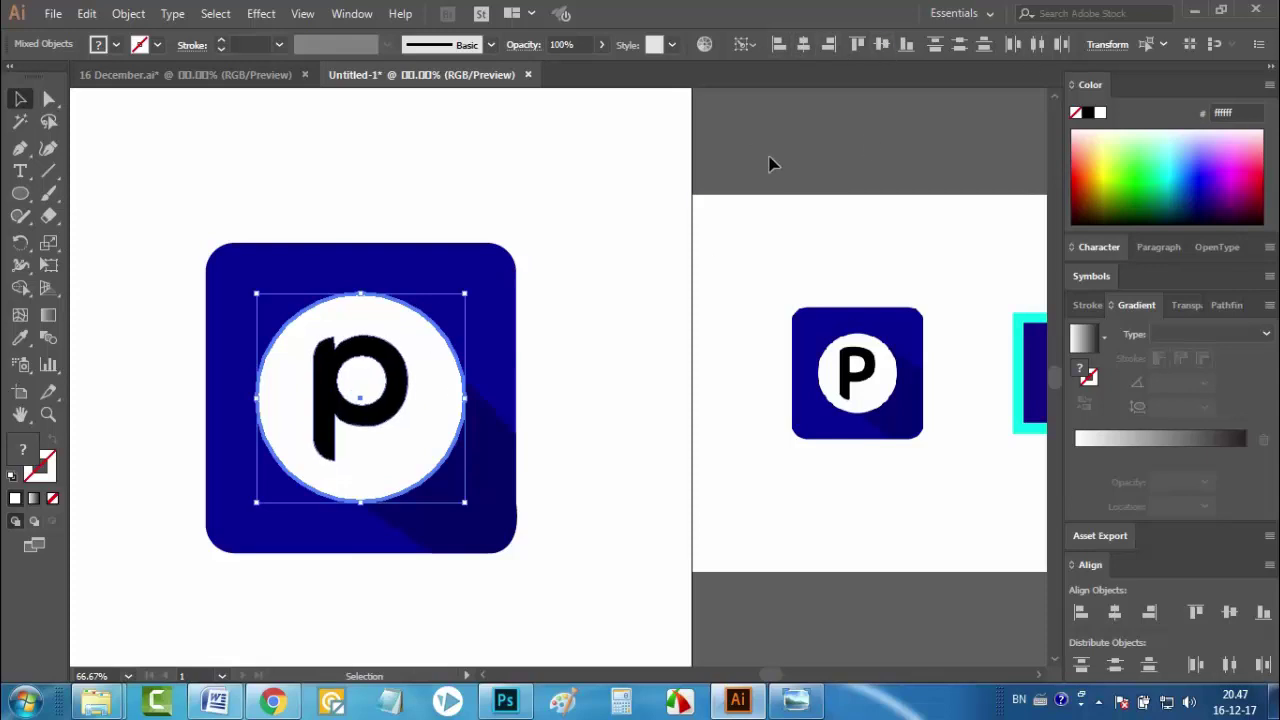
left_click(585, 318)
Reposition the reference image above the artboard
left_click(445, 378, "ctrl+alt")
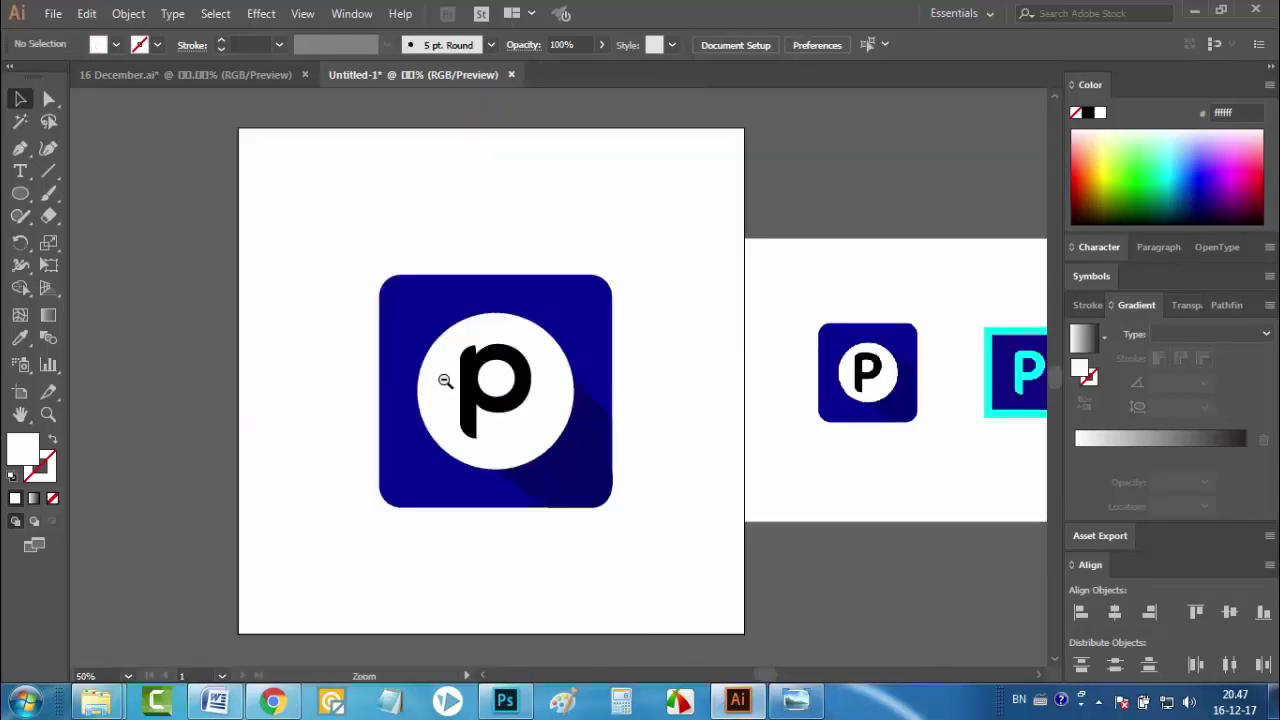
left_click(443, 368, "ctrl+alt")
left_click_drag(605, 375, 430, 354)
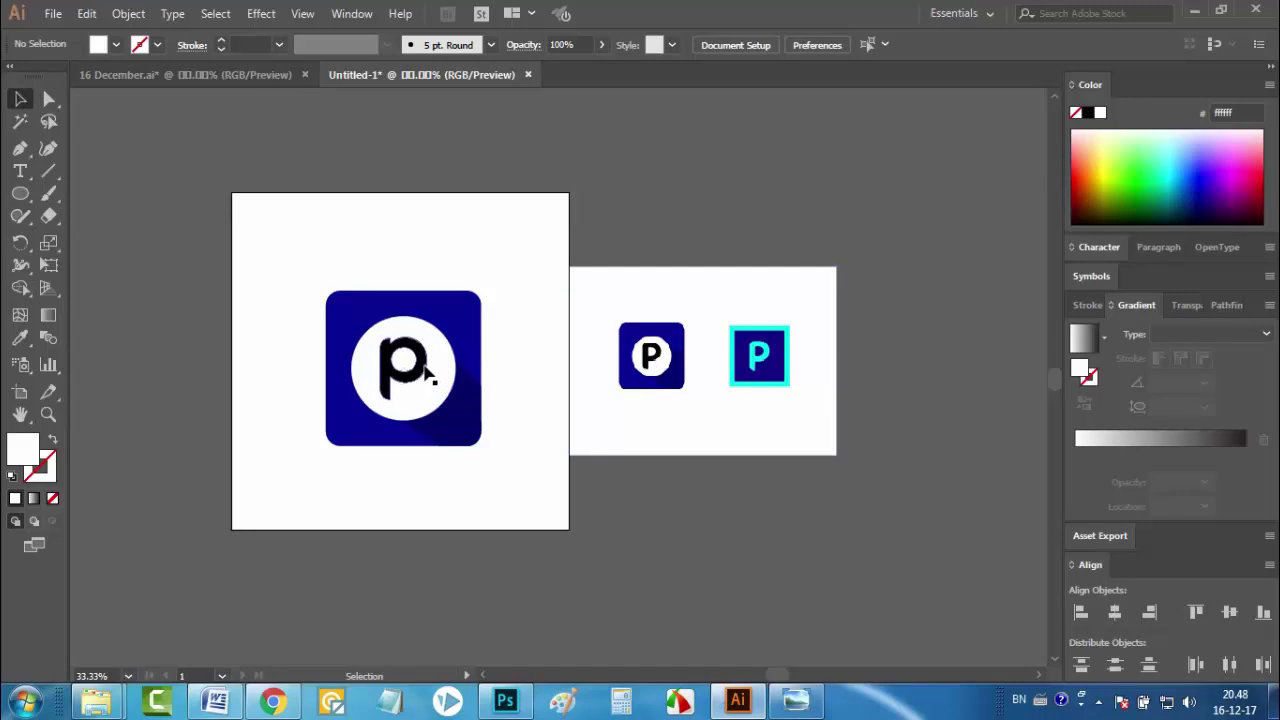
left_click_drag(470, 374, 410, 358)
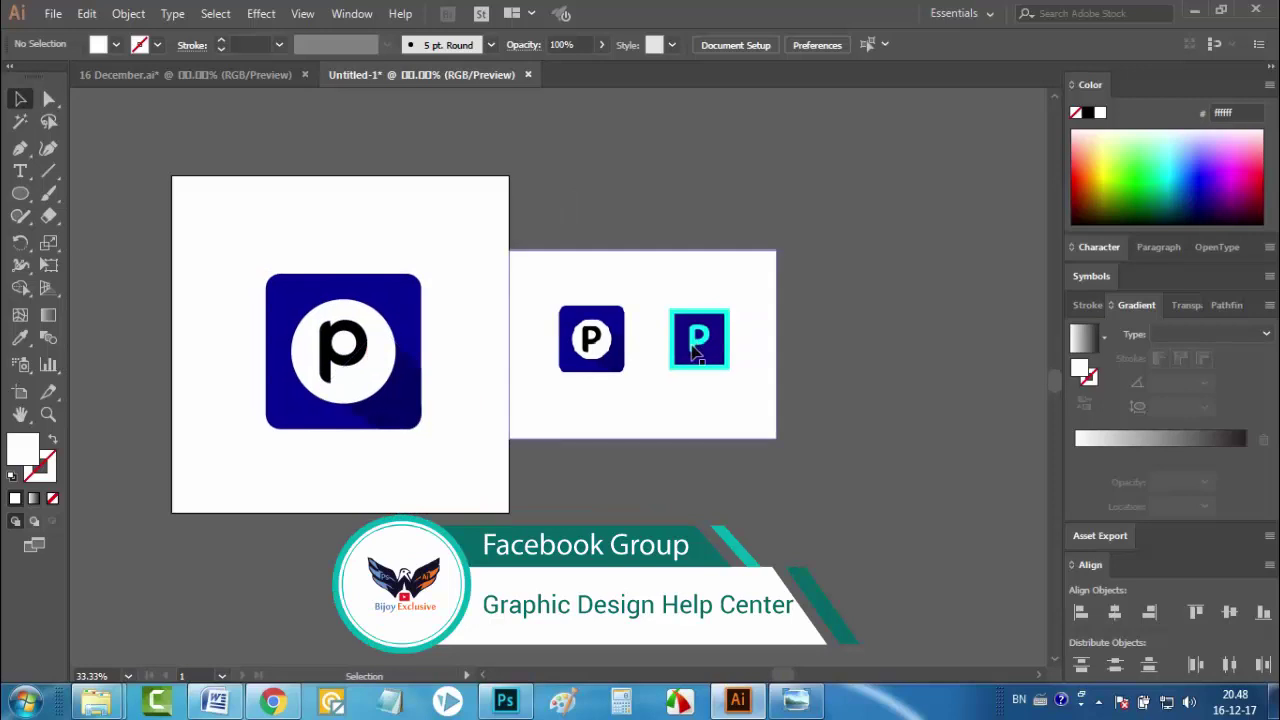
left_click_drag(697, 350, 635, 382)
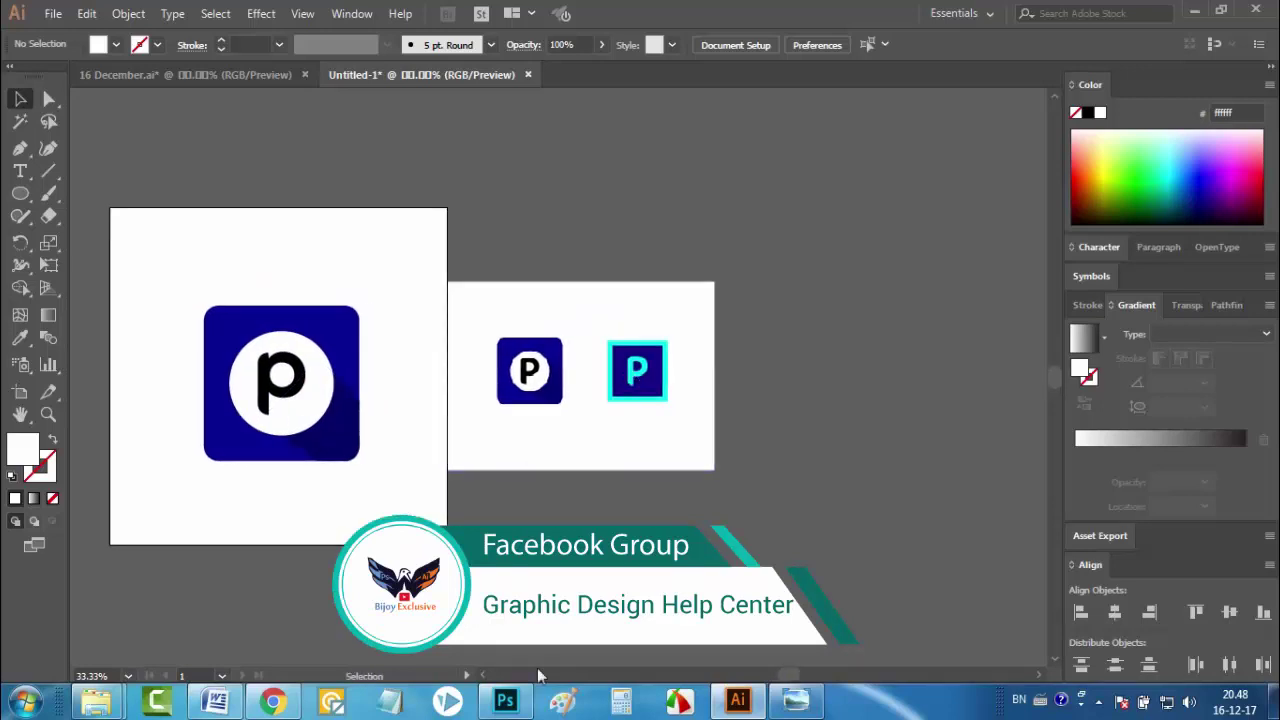
mouse_move(505, 703)
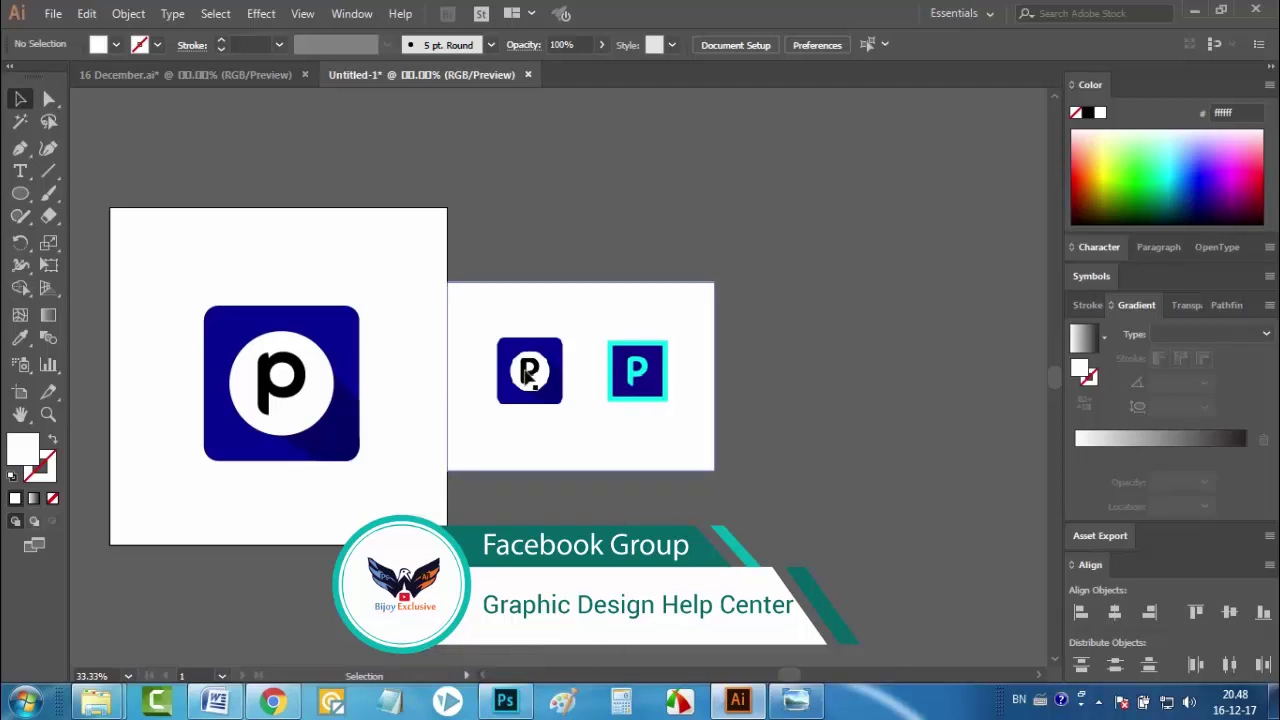
left_click_drag(527, 367, 466, 179)
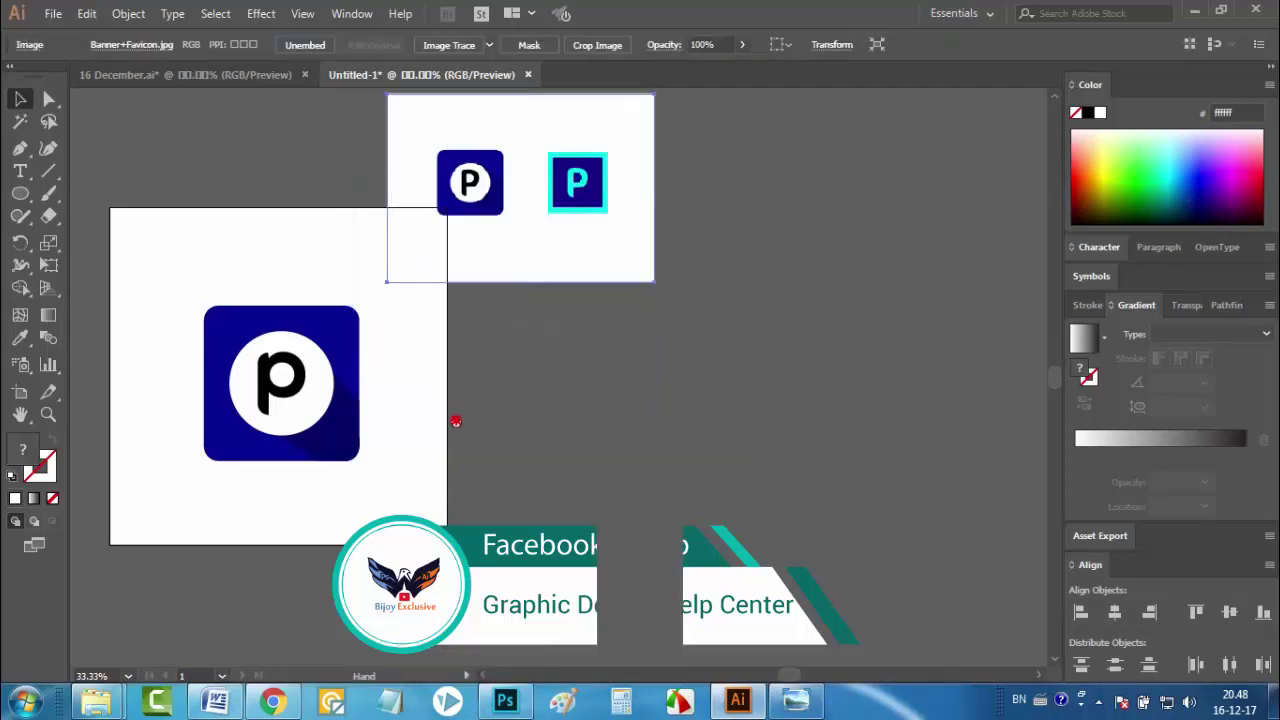
left_click_drag(419, 402, 624, 421)
Move the P icon to the artboard's top-left corner and switch to the Rectangle Tool
mouse_move(402, 294)
left_mouse_down()
mouse_move(480, 409)
mouse_move(568, 502)
mouse_move(556, 466)
mouse_move(376, 300)
mouse_move(402, 317)
left_mouse_up()
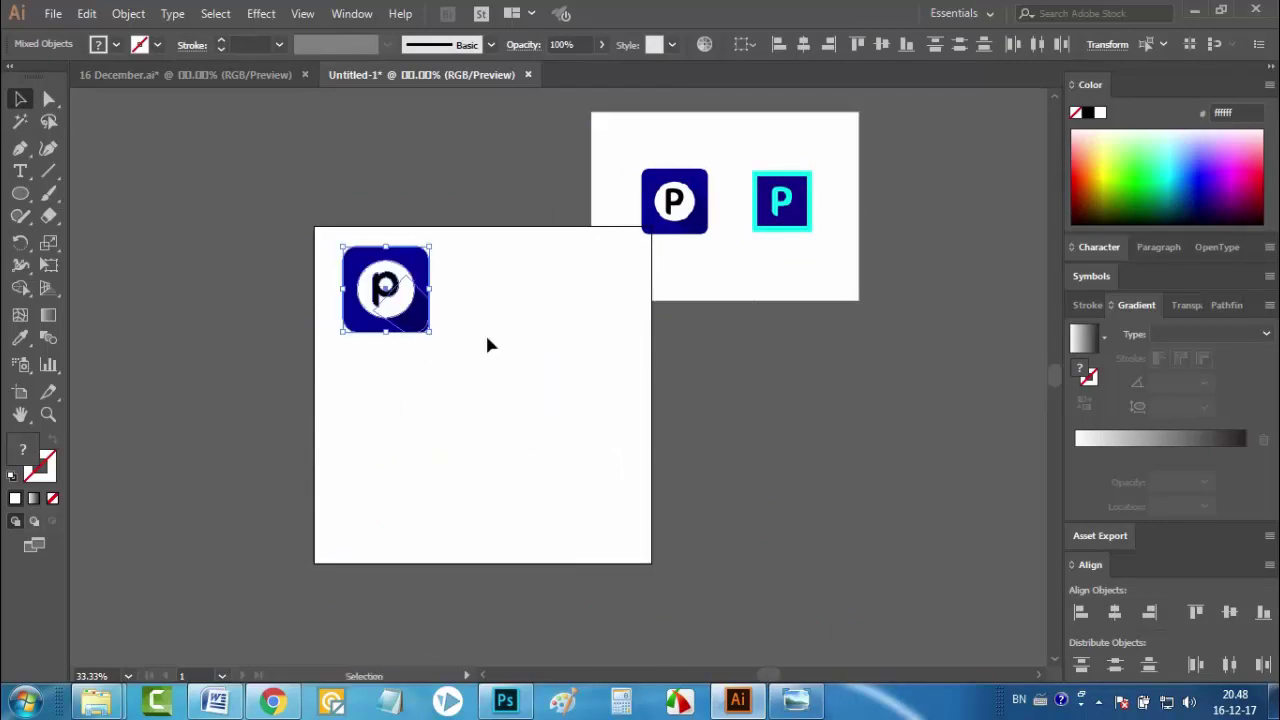
left_click_drag(489, 343, 437, 340)
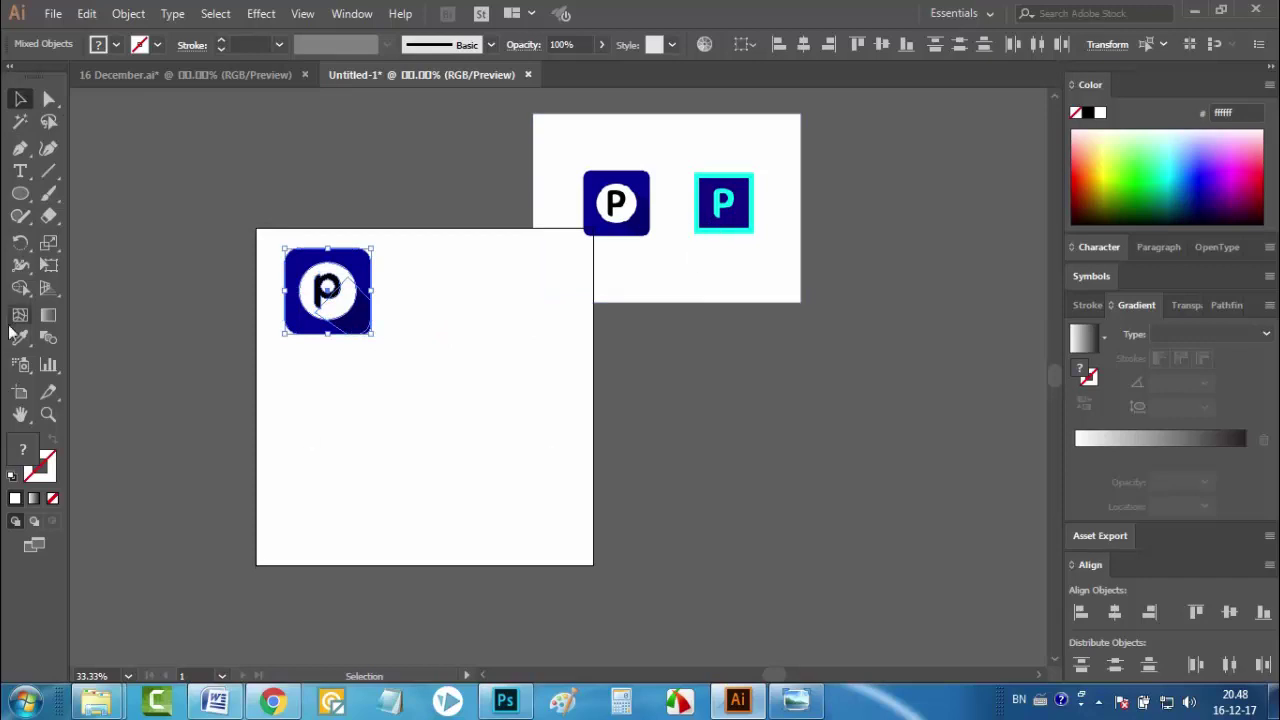
left_click(20, 195)
left_click_drag(20, 198, 84, 204)
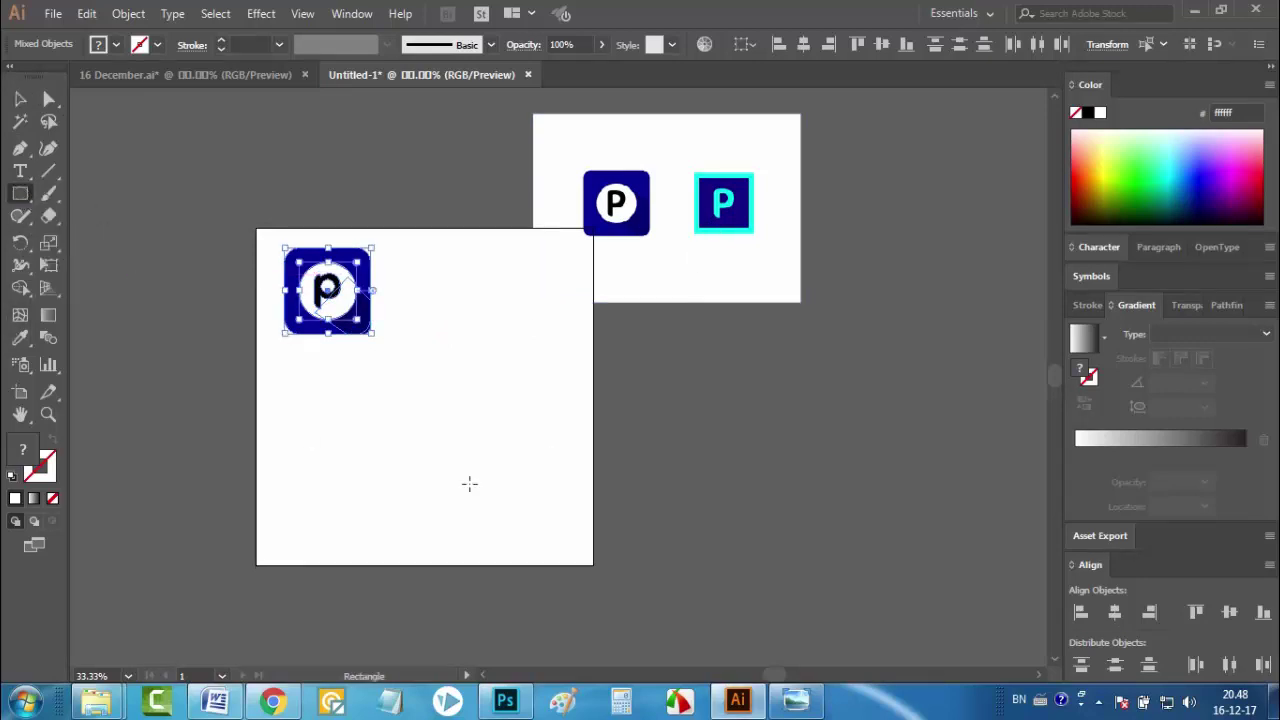
Draw a square and fill it with the reference icon's cyan
left_click_drag(443, 421, 497, 474)
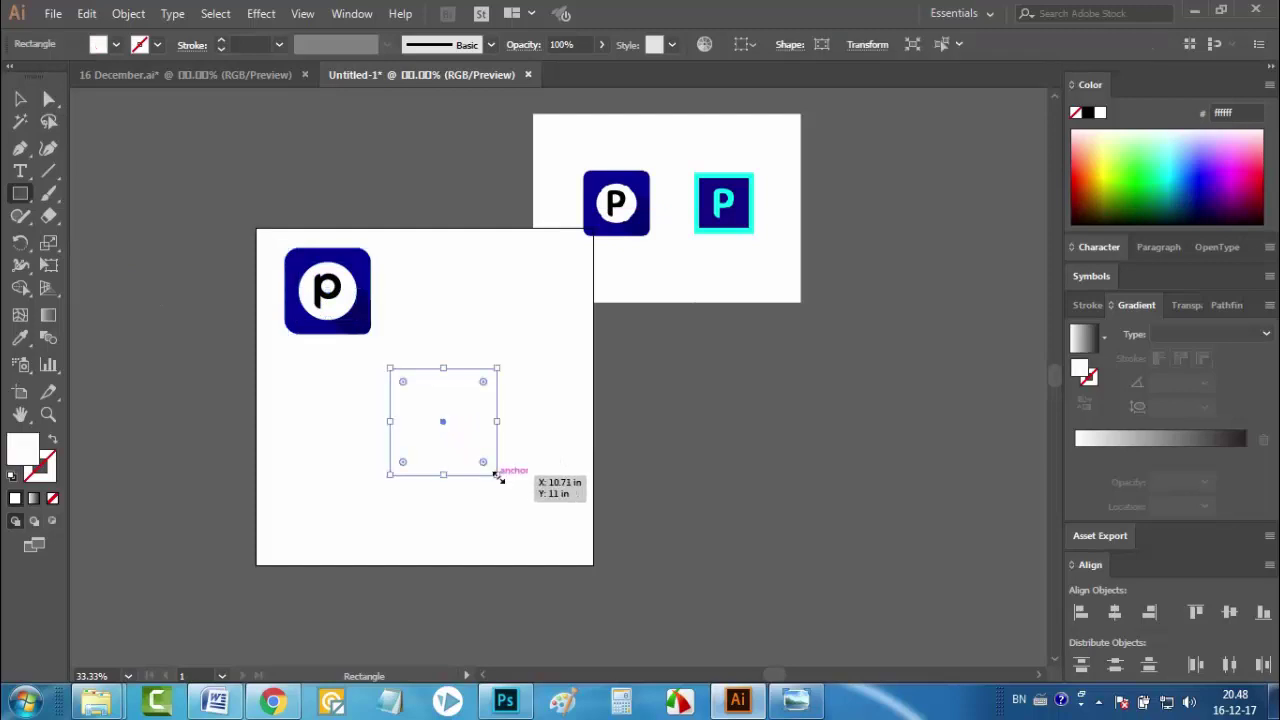
left_click(20, 337)
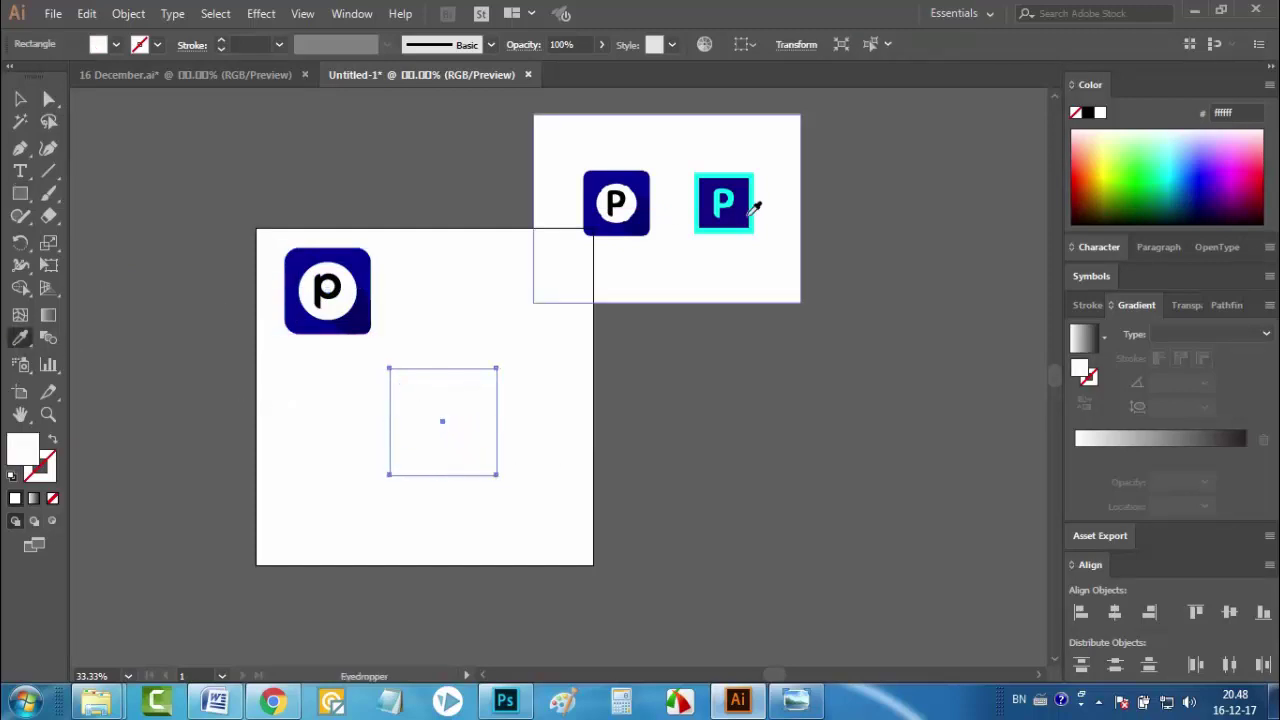
left_click(753, 226)
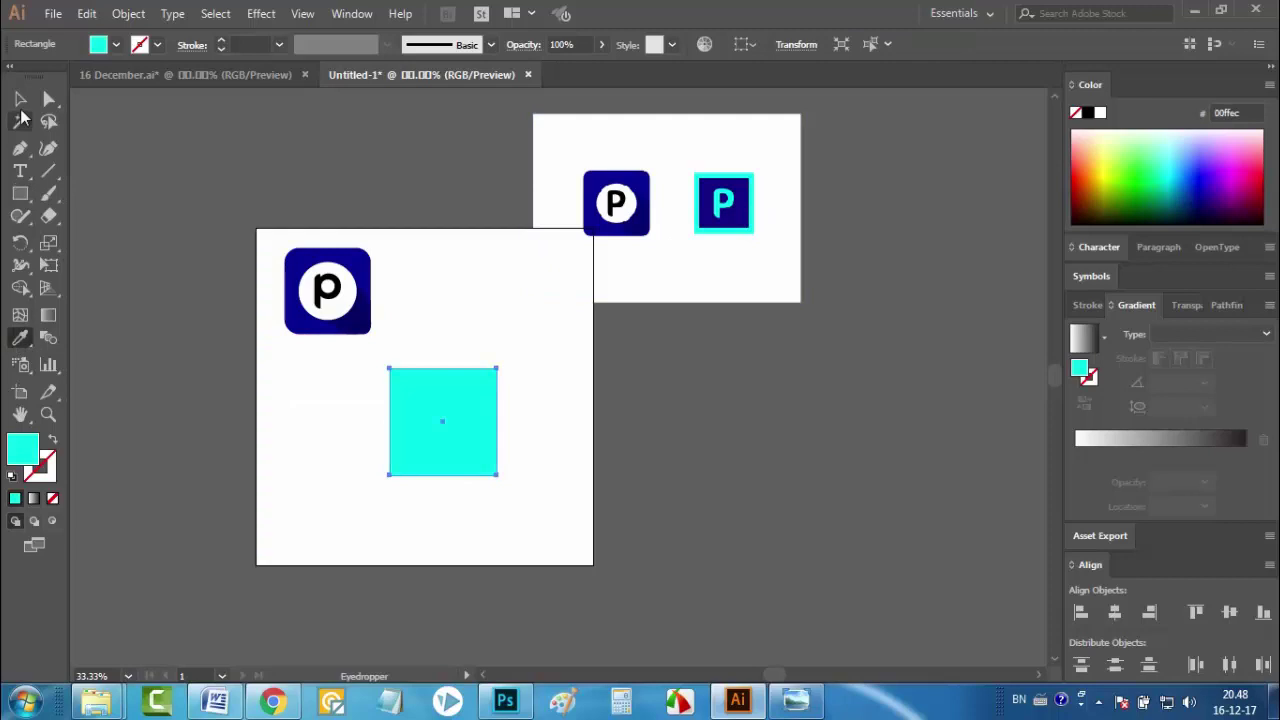
left_click(20, 98)
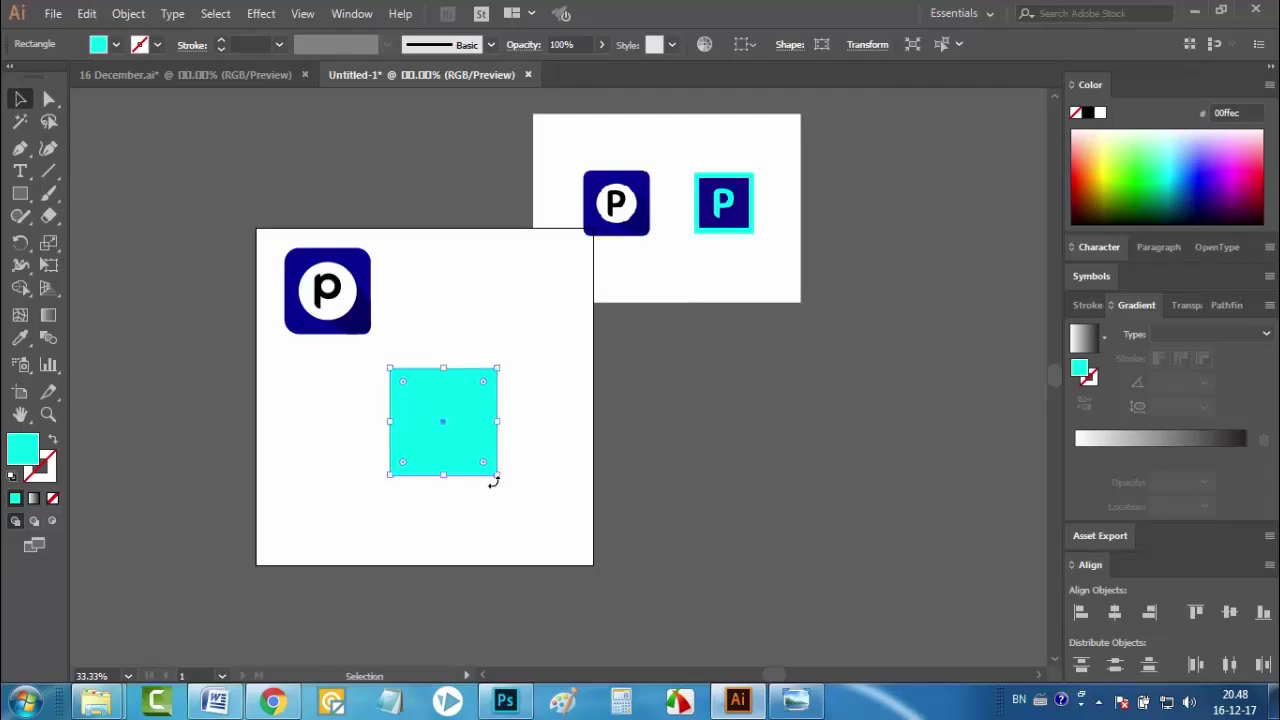
Add a slightly smaller inner square filled with the reference navy and select both squares
left_click_drag(501, 479, 488, 471)
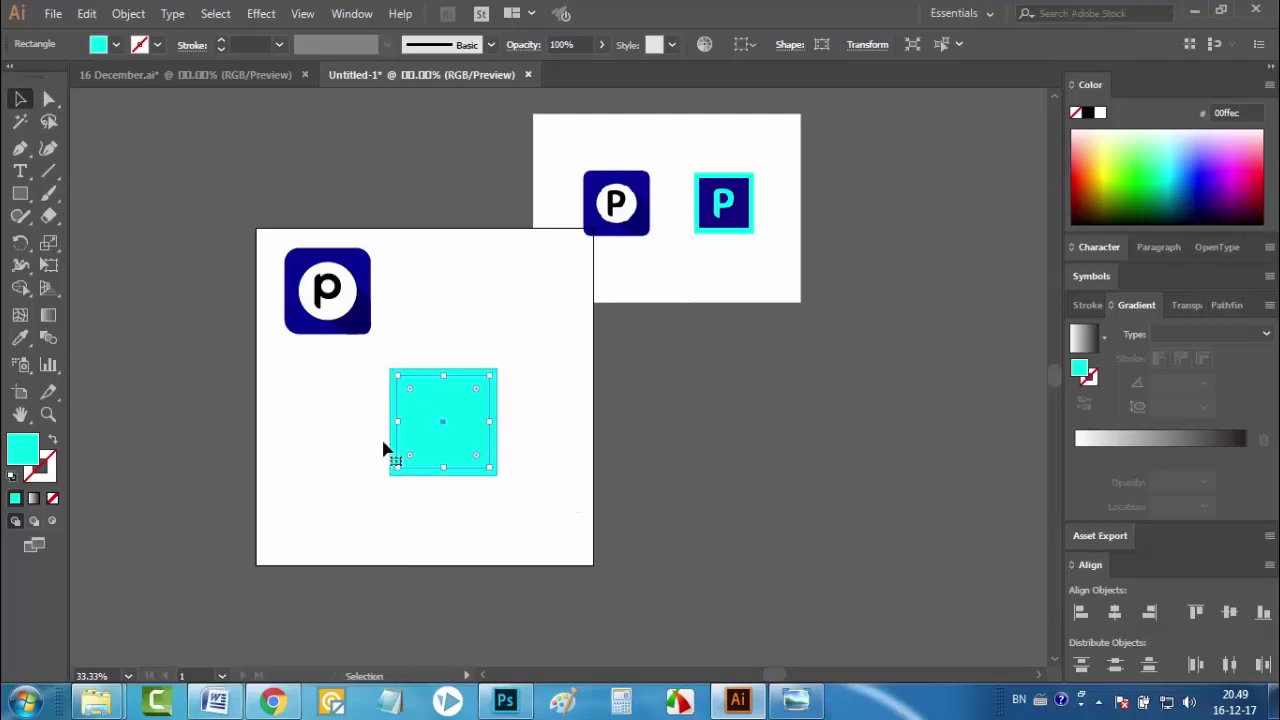
left_click(19, 340)
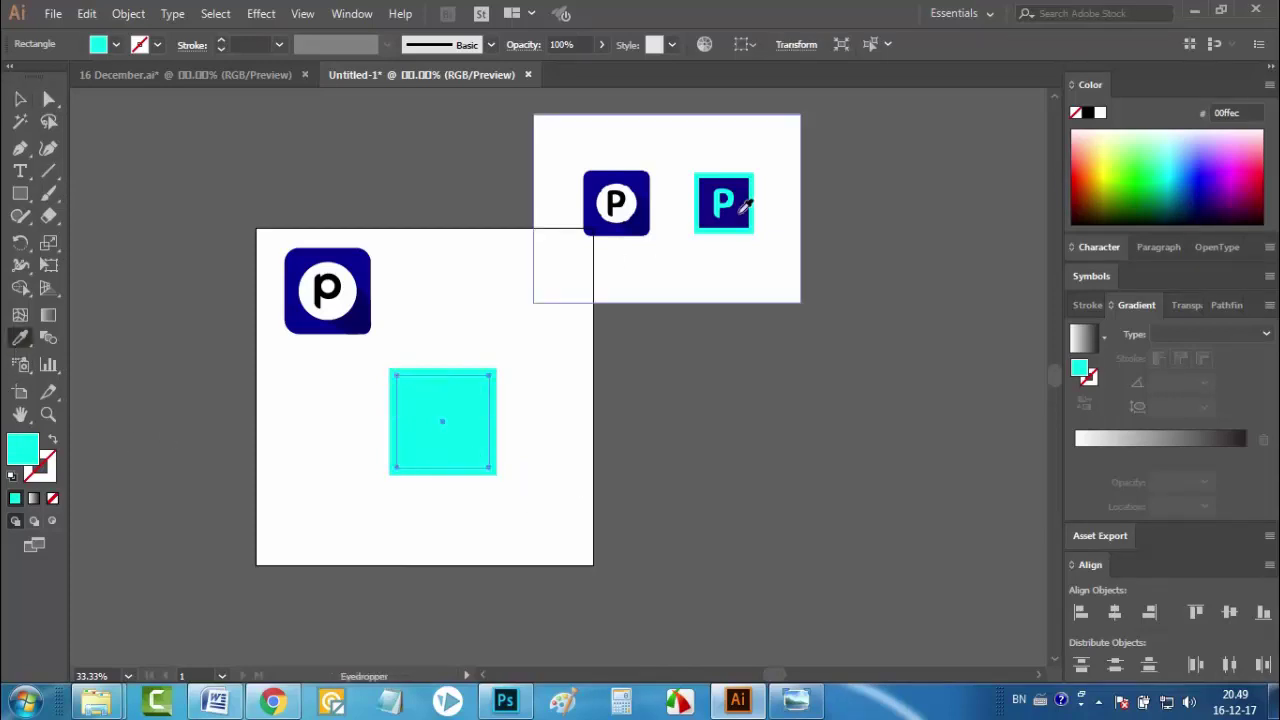
left_click(716, 208)
left_click(19, 98)
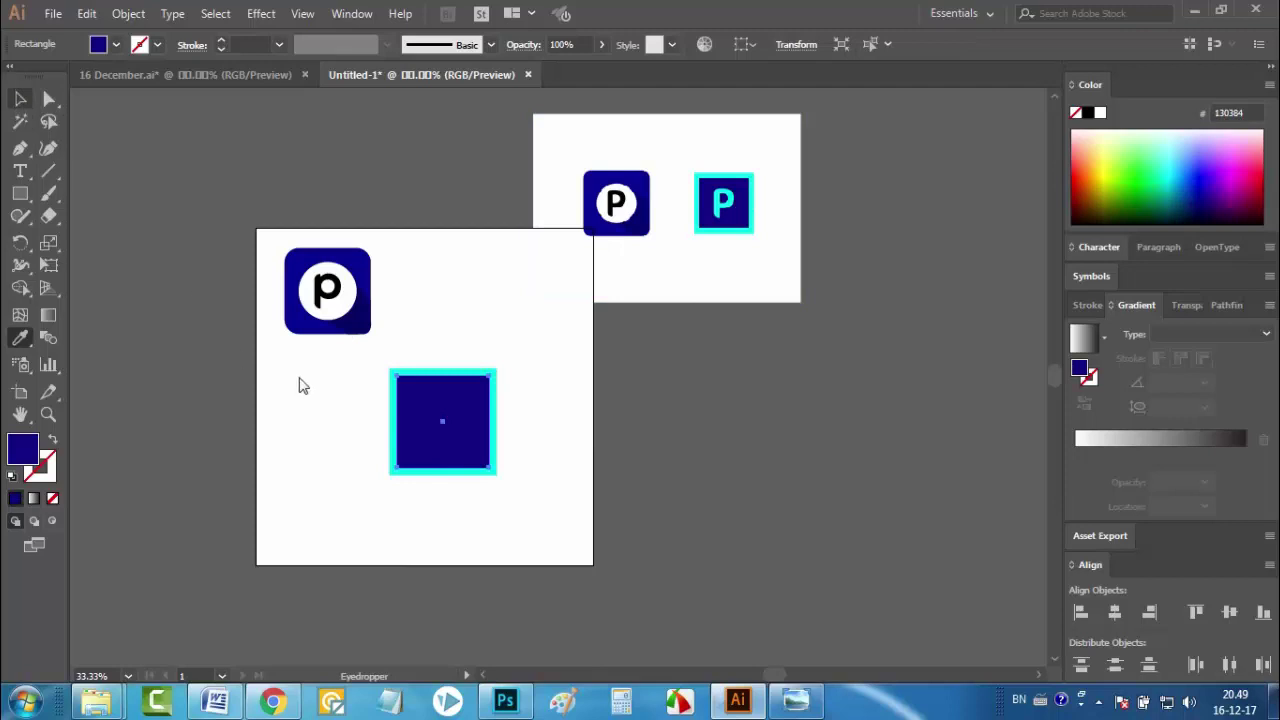
left_click_drag(346, 403, 503, 538)
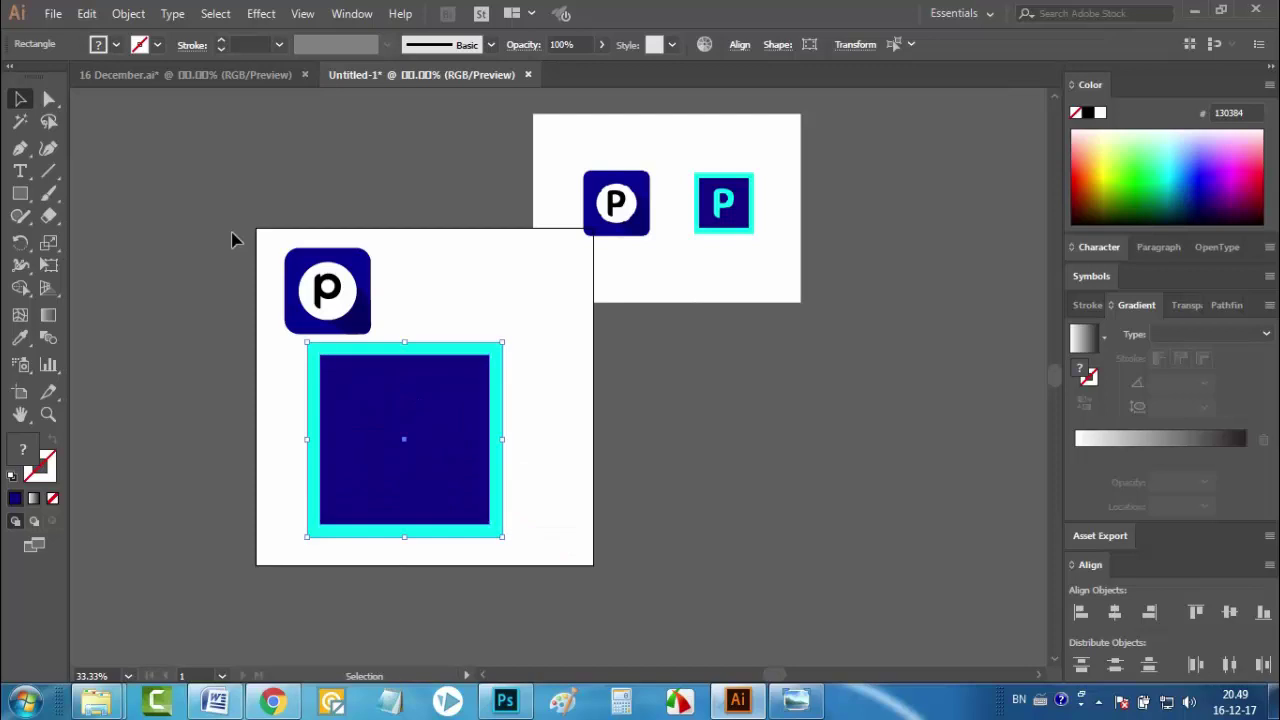
Move the first p icon off the artboard and raise the bordered square
left_click_drag(366, 310, 905, 450)
key("space")
left_click_drag(402, 310, 500, 514)
left_click_drag(491, 467, 445, 418)
Nudge the navy square until the cyan border is even on all sides
key("ctrl+equal")
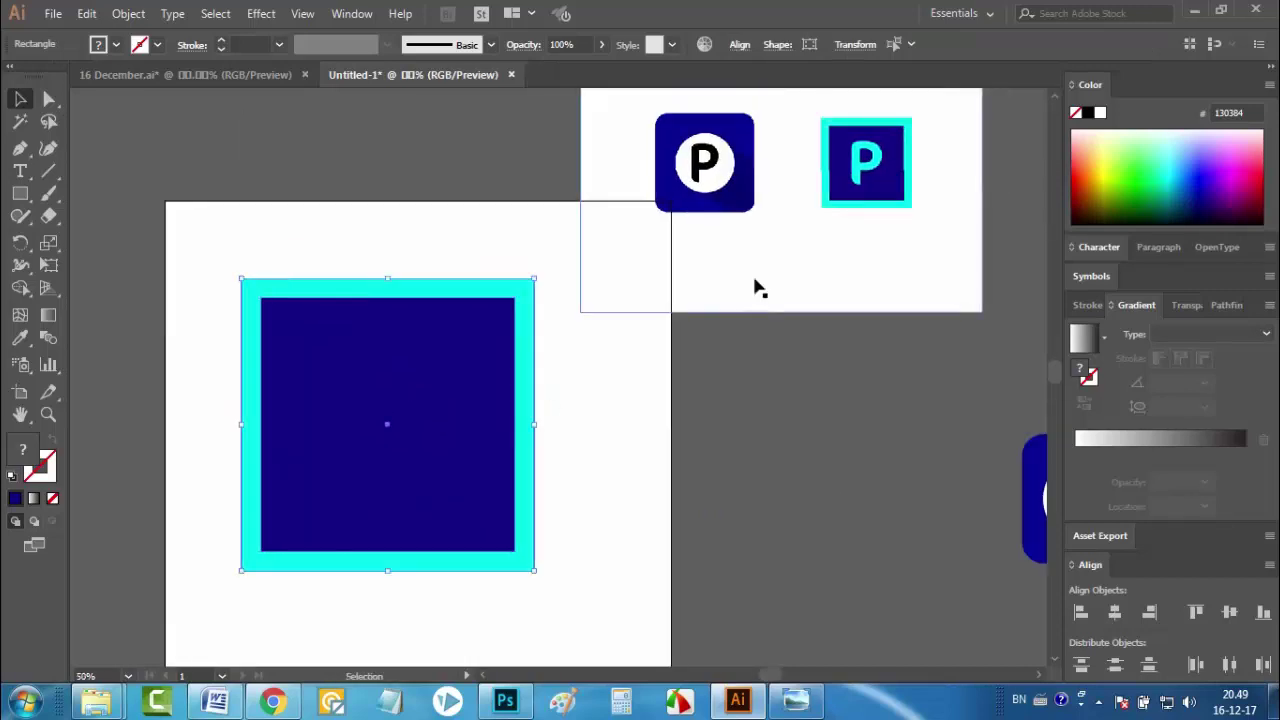
left_click_drag(754, 286, 814, 446)
left_click_drag(453, 428, 429, 409)
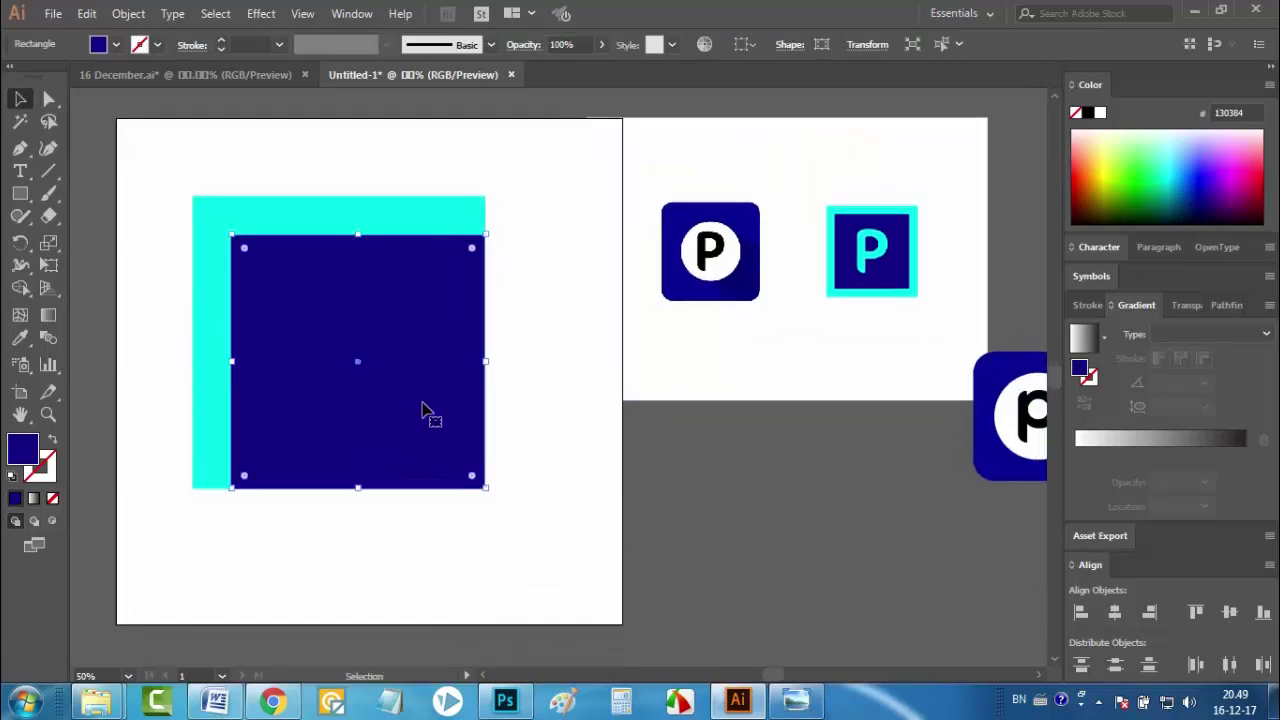
left_click_drag(248, 377, 229, 358)
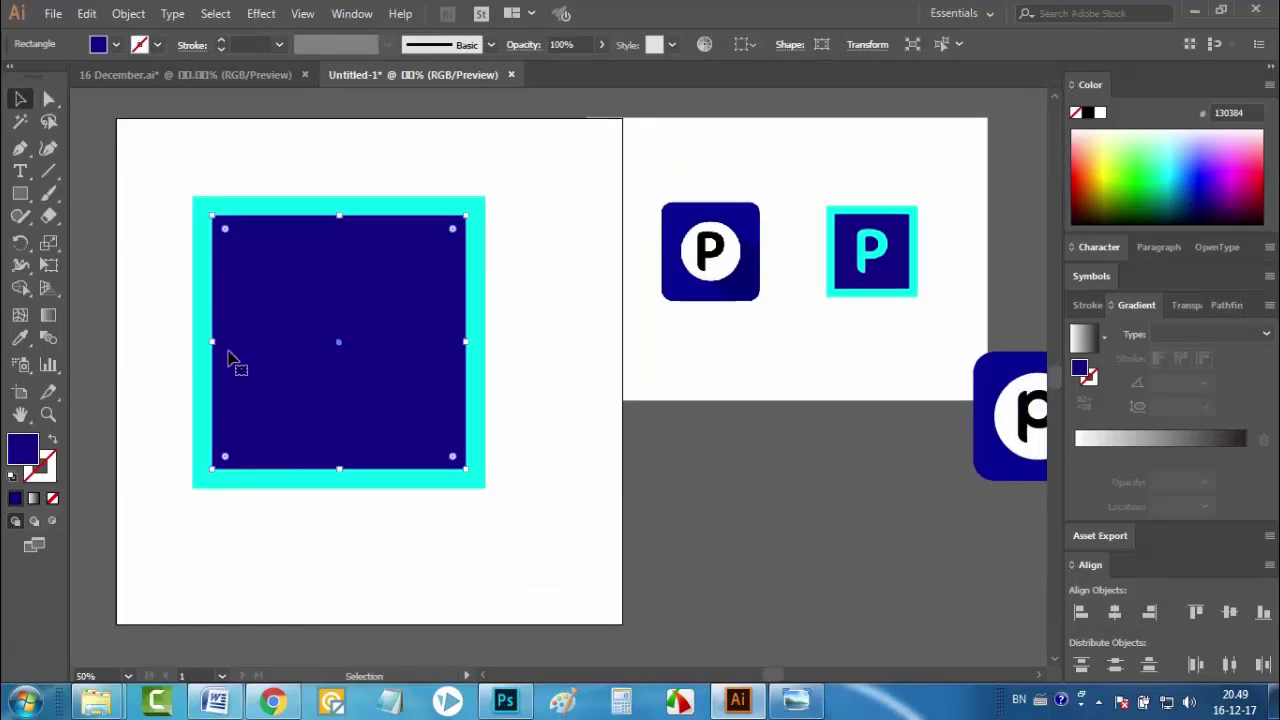
left_click(118, 317)
left_click_drag(158, 288, 335, 382)
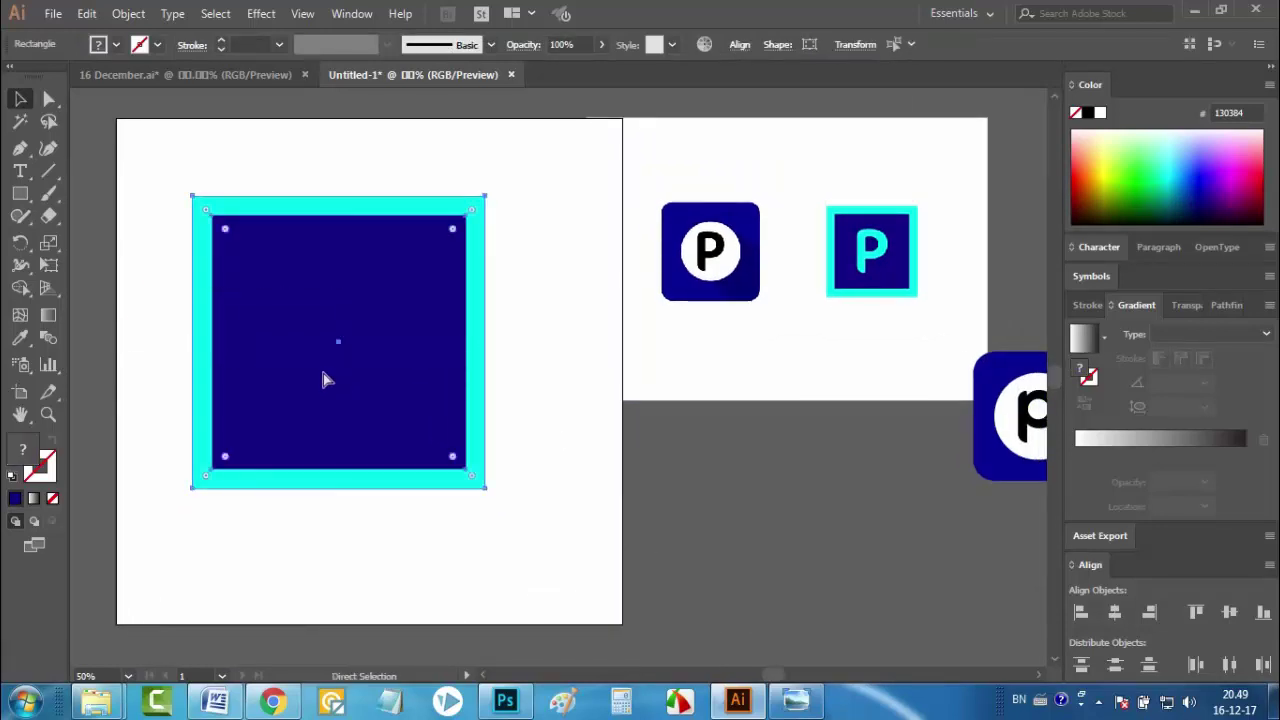
key("ctrl+shift+a")
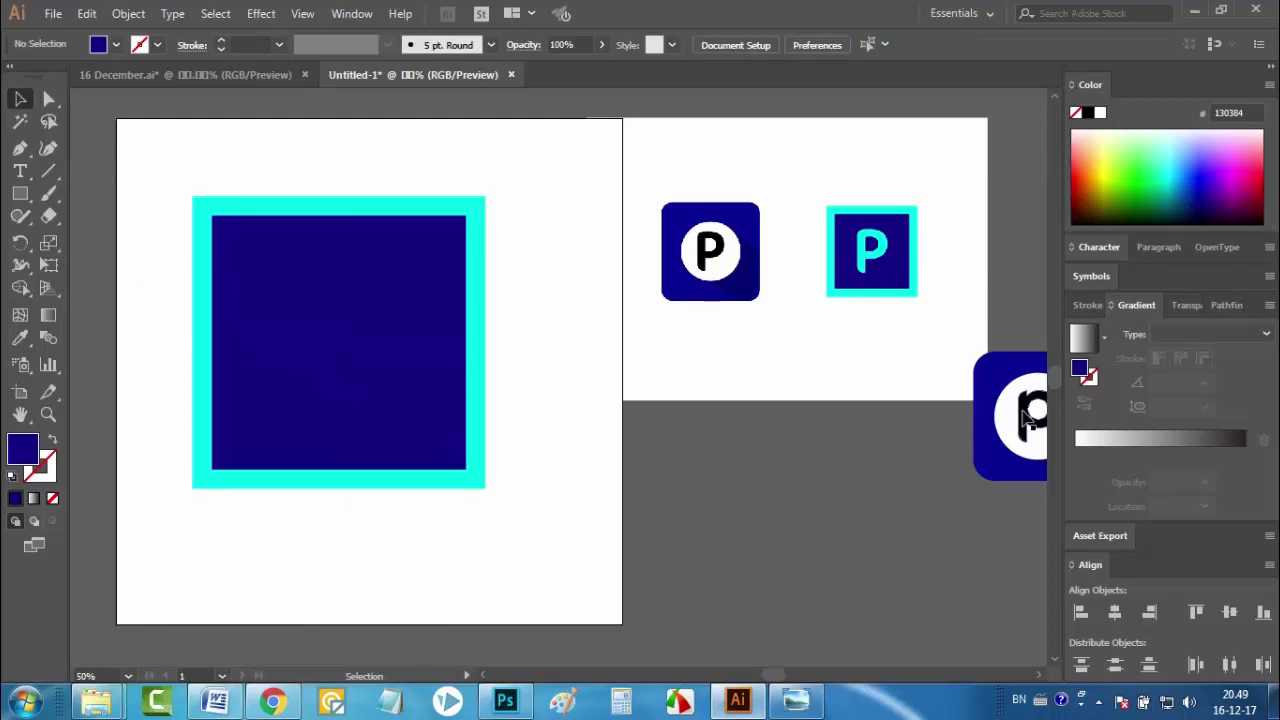
Move the black p onto the navy square and scale it up proportionally
left_click(1030, 425)
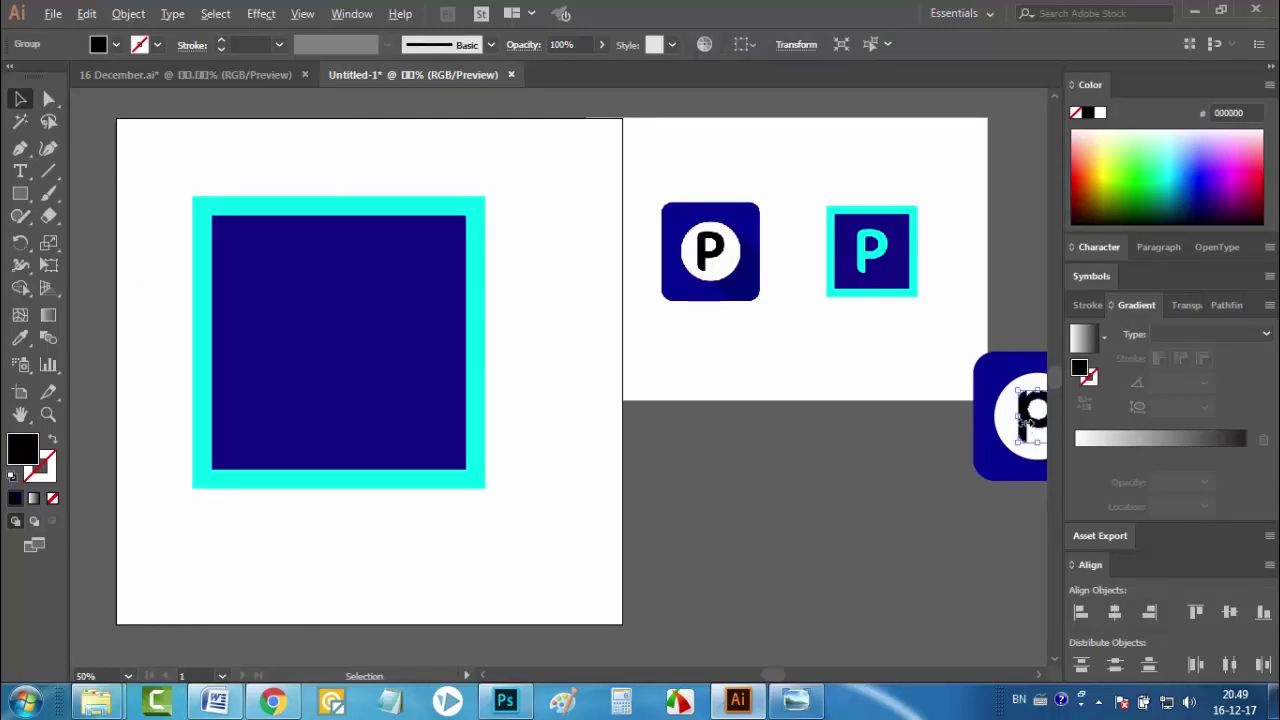
left_click_drag(1030, 425, 322, 358)
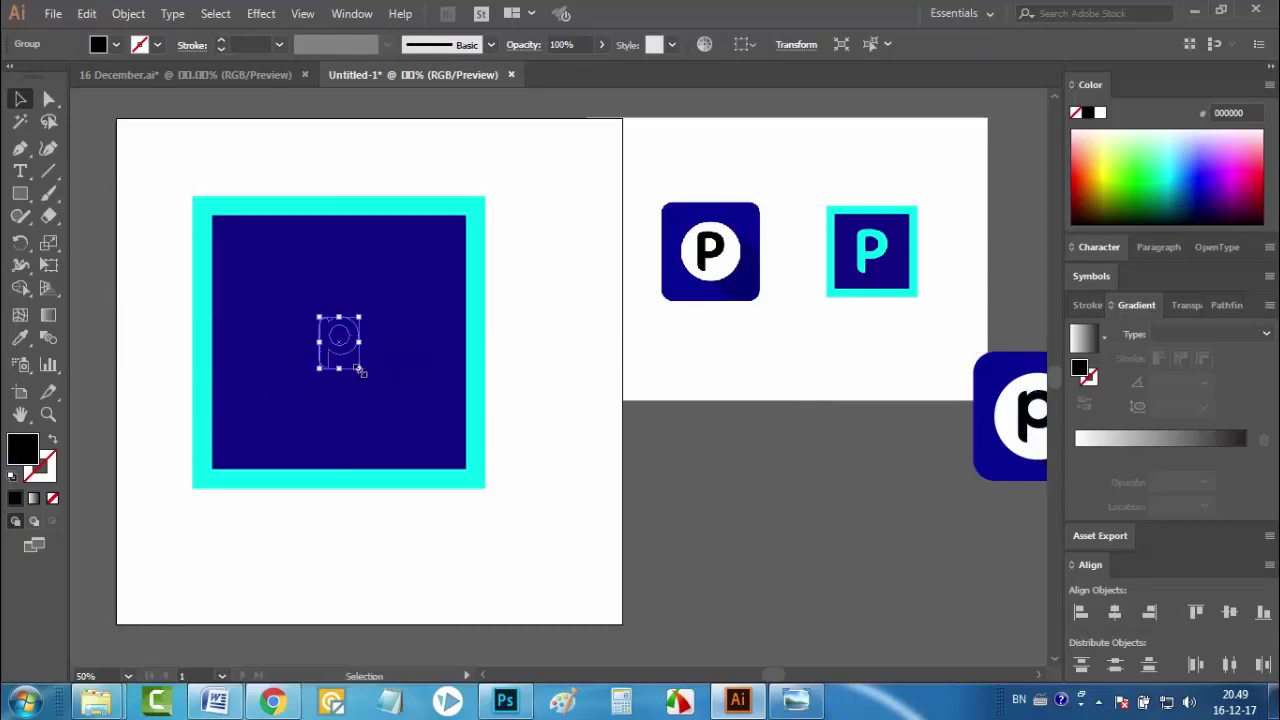
key("shift")
left_click_drag(359, 372, 406, 431)
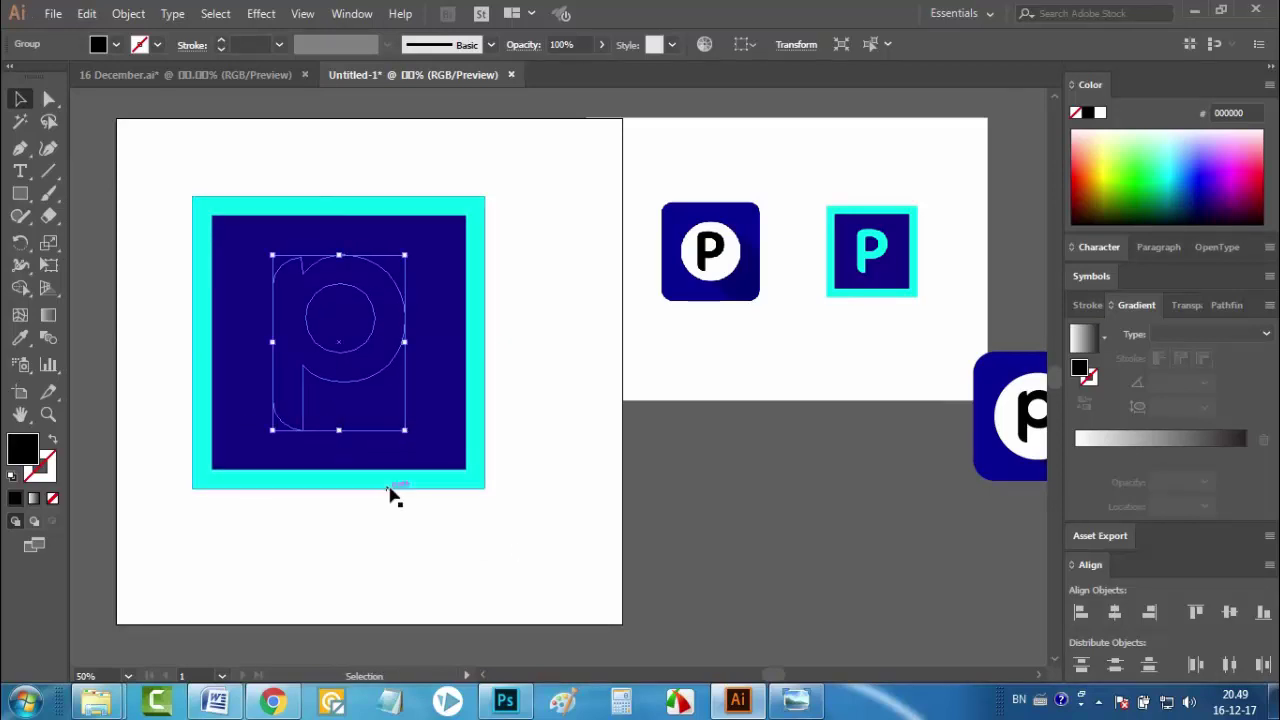
Bring the p to the front and colour it with the border's cyan
right_click(289, 377)
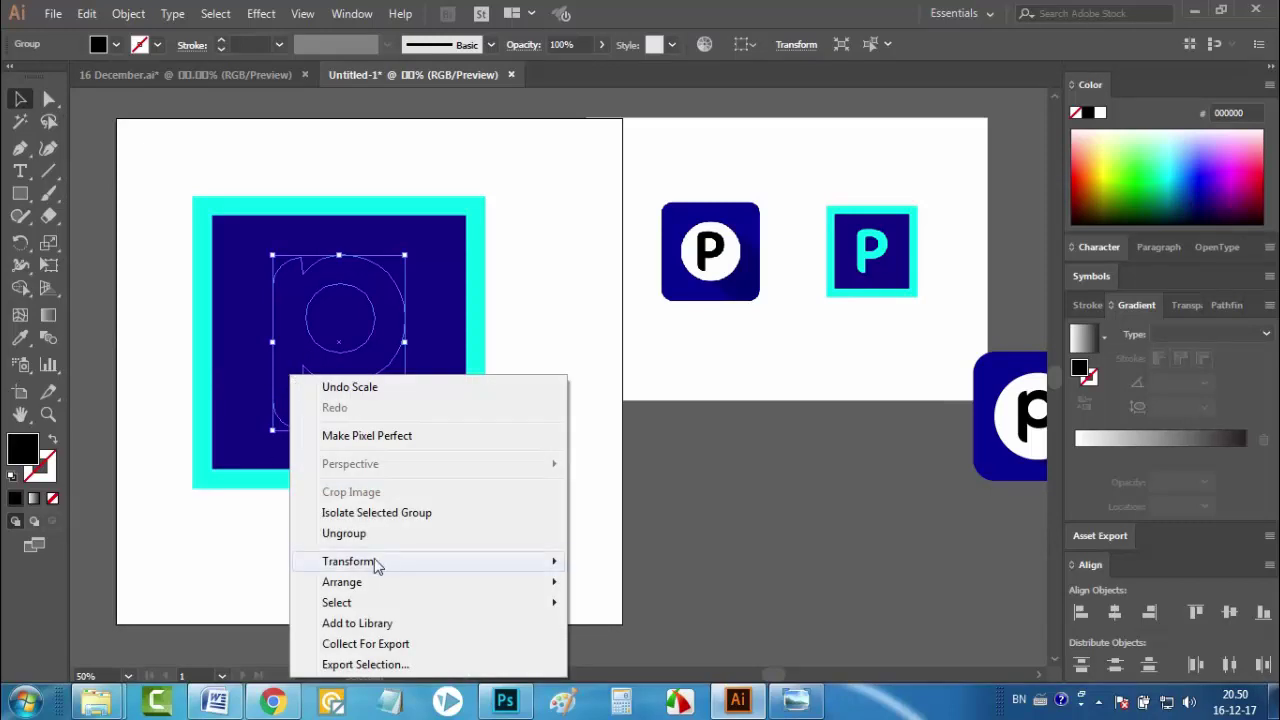
mouse_move(395, 588)
left_click(632, 582)
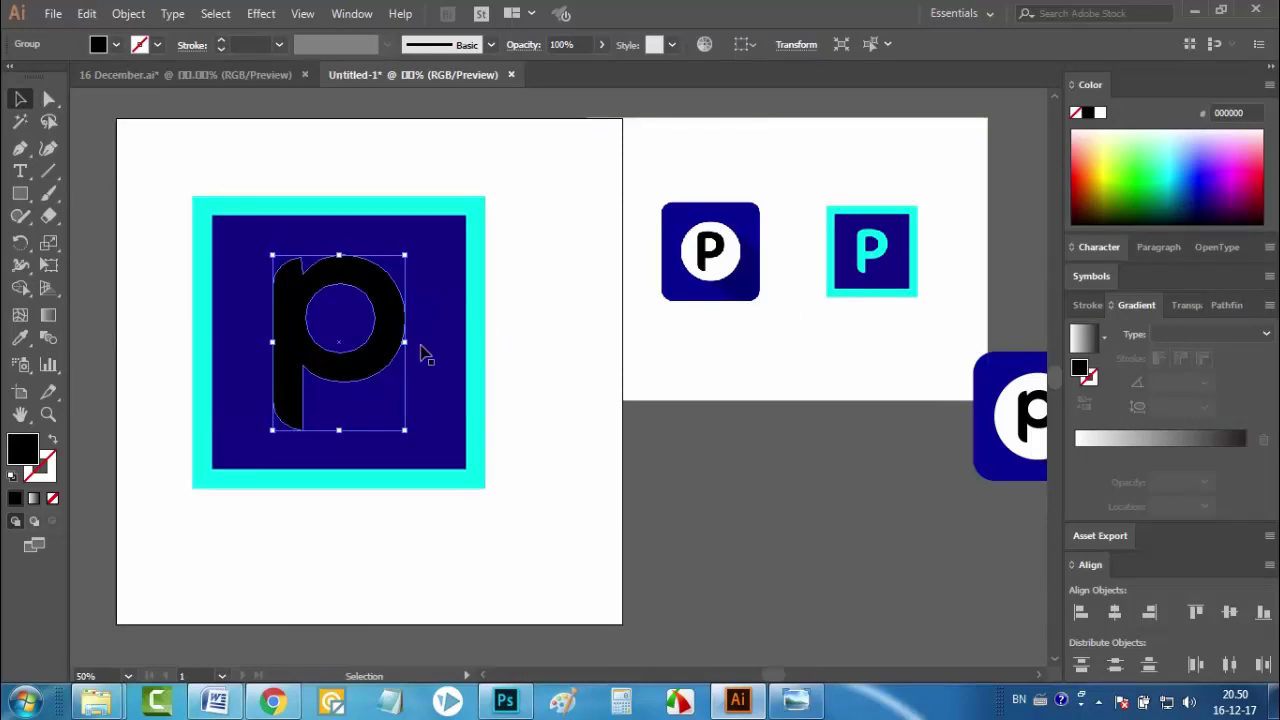
left_click(20, 337)
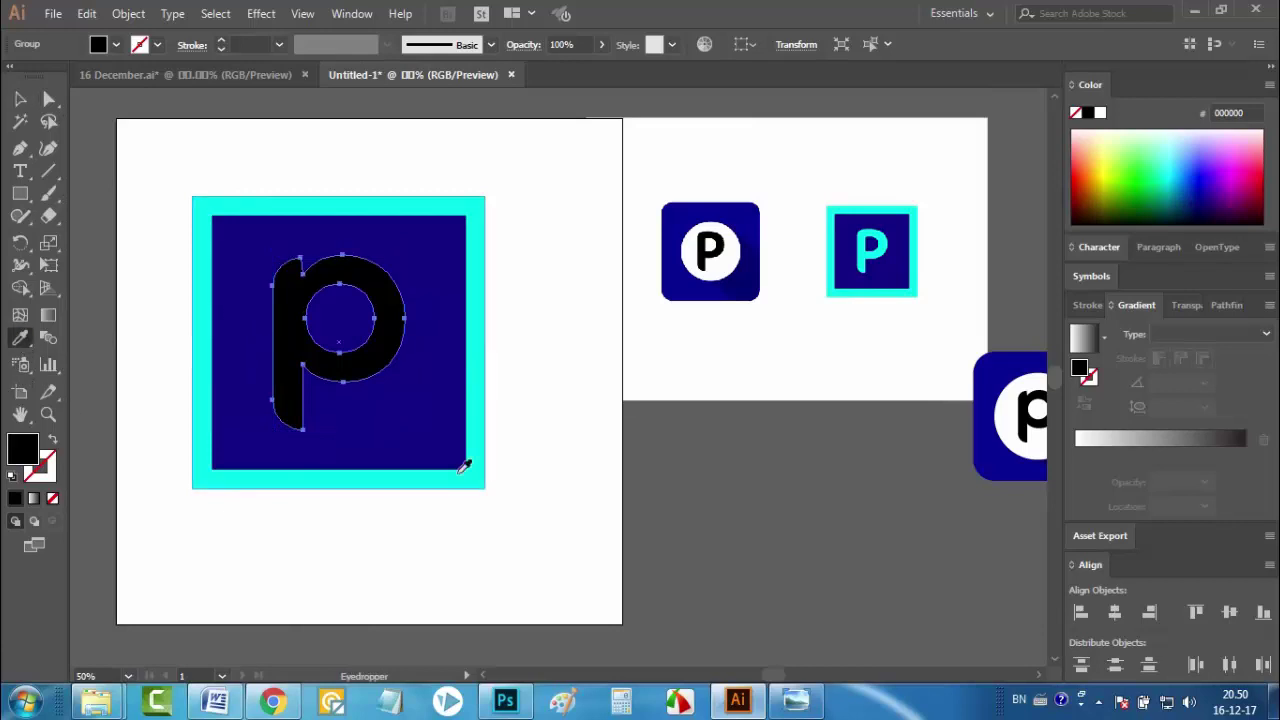
left_click(472, 483)
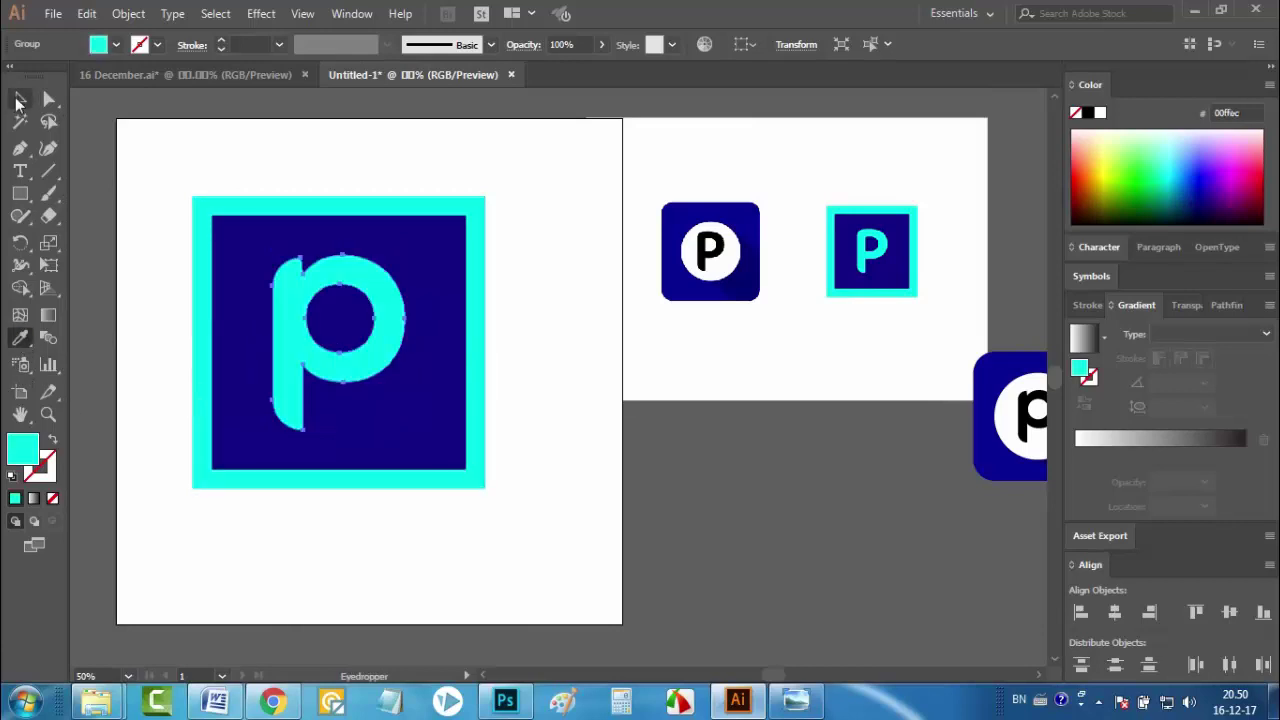
key("v")
left_click(160, 171)
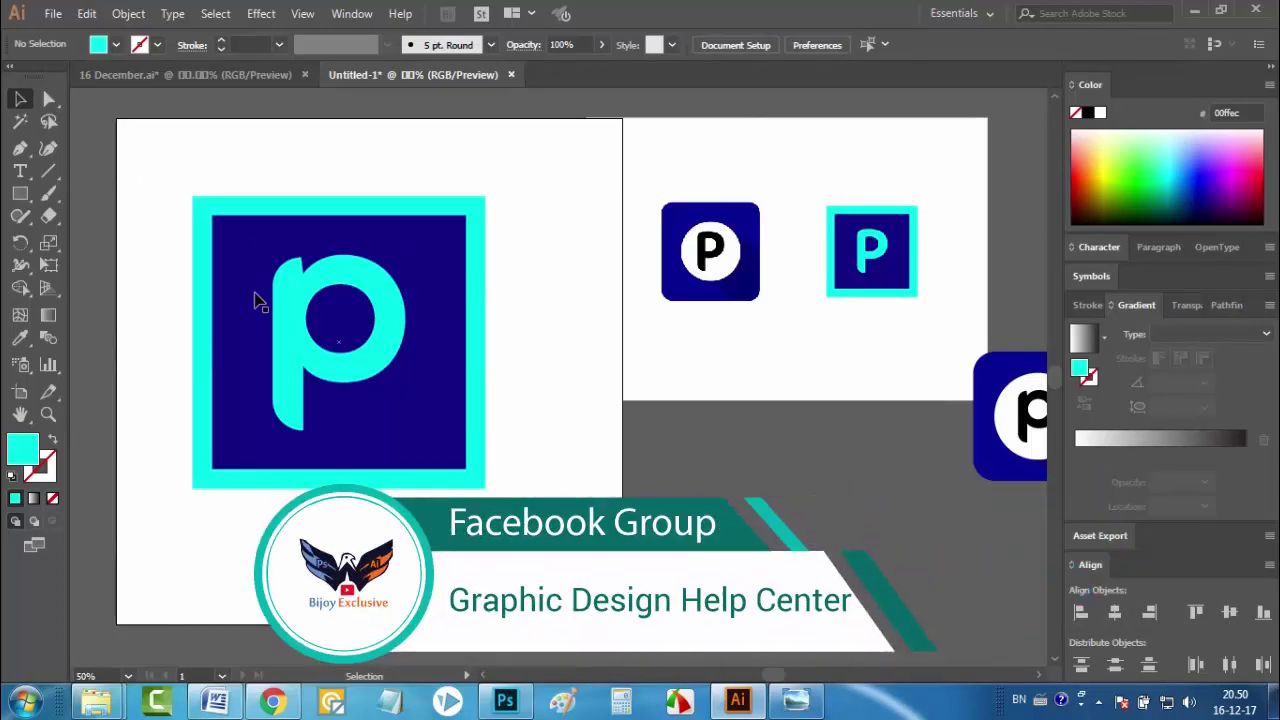
key("ctrl+minus")
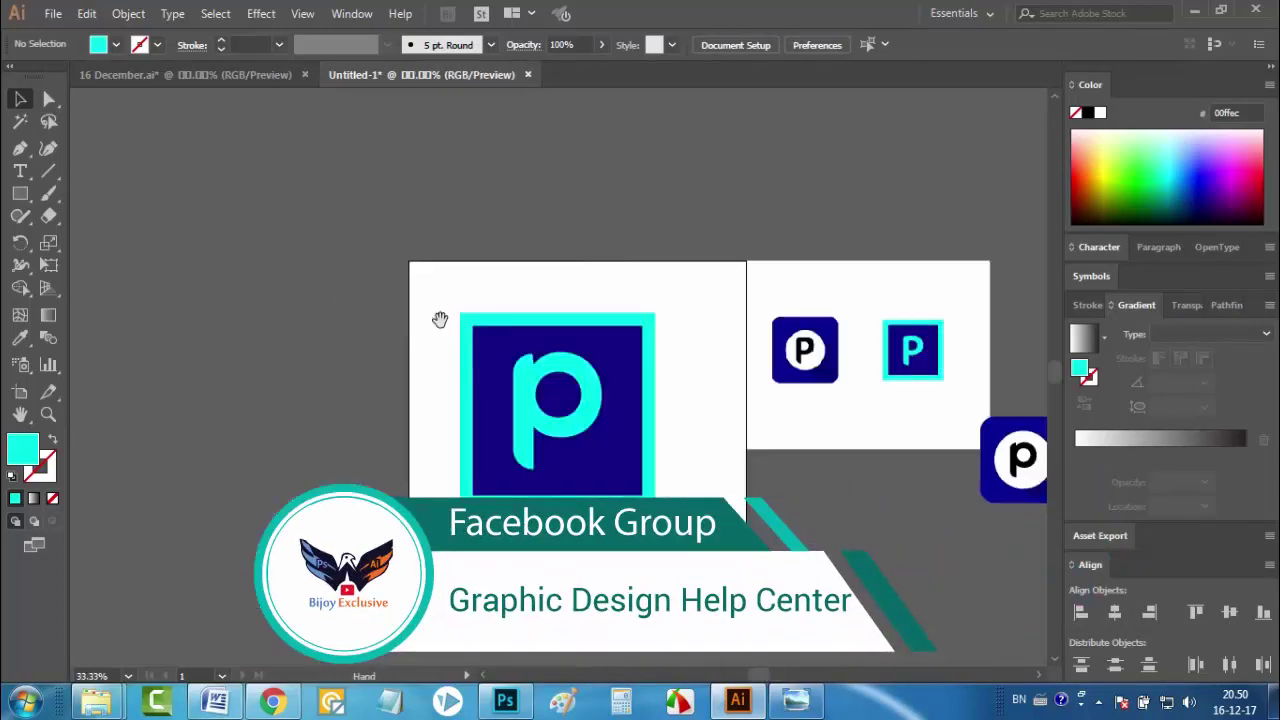
left_click_drag(440, 319, 250, 226)
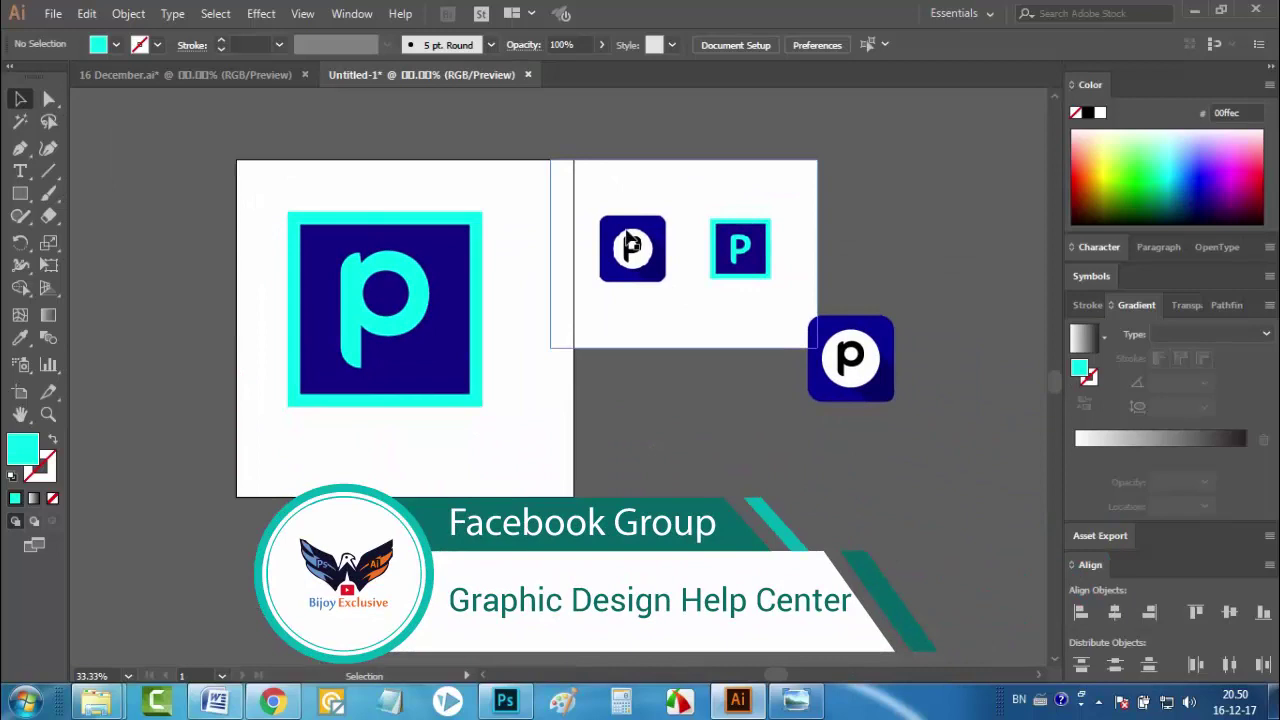